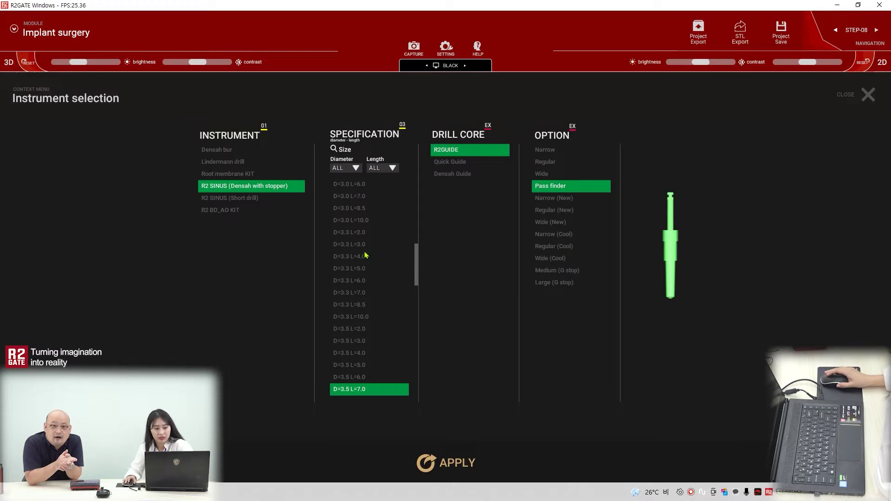
scroll(398, 298, "down", 4)
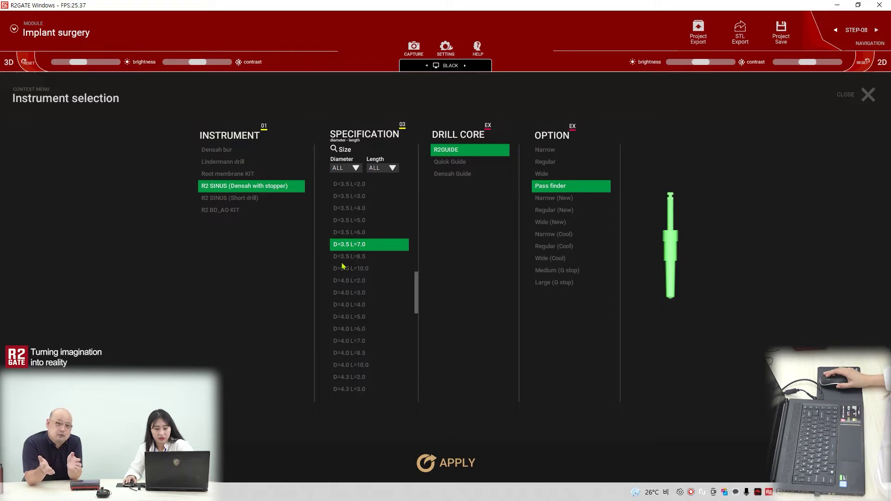
scroll(343, 266, "down", 1)
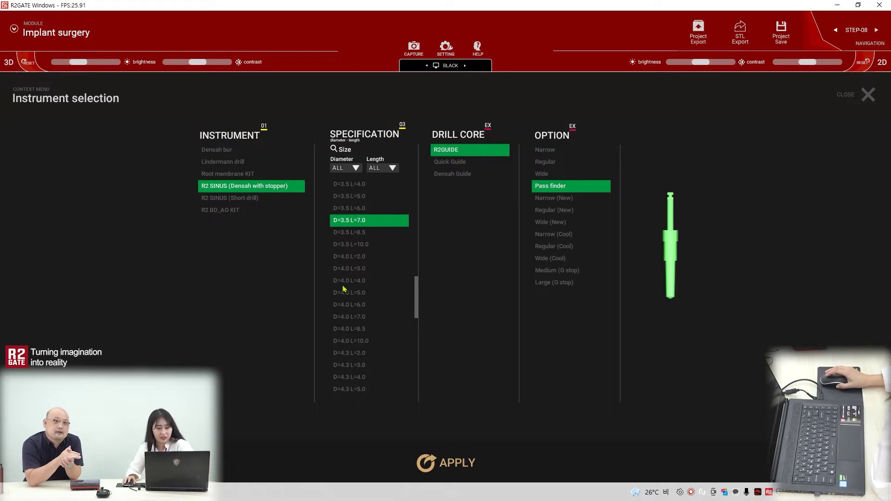
scroll(352, 363, "down", 2)
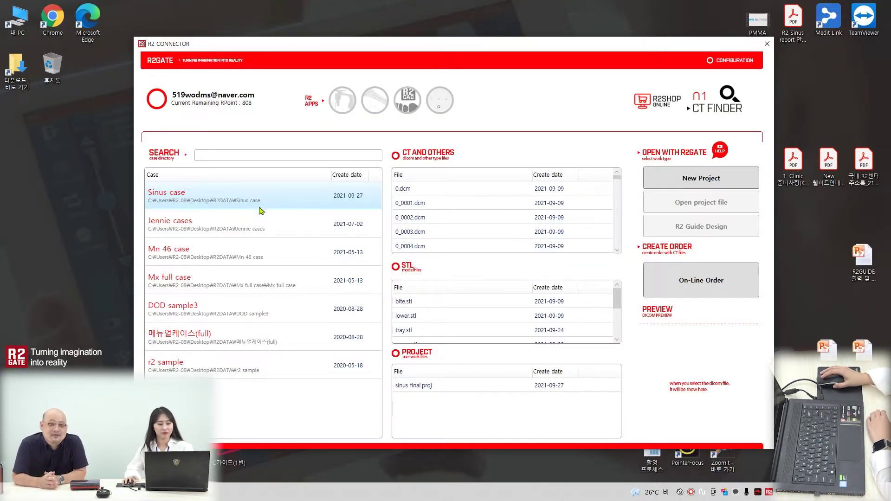
Create a new project named SINUS for the Sinus case and start R2GATE with it.
left_click(190, 197)
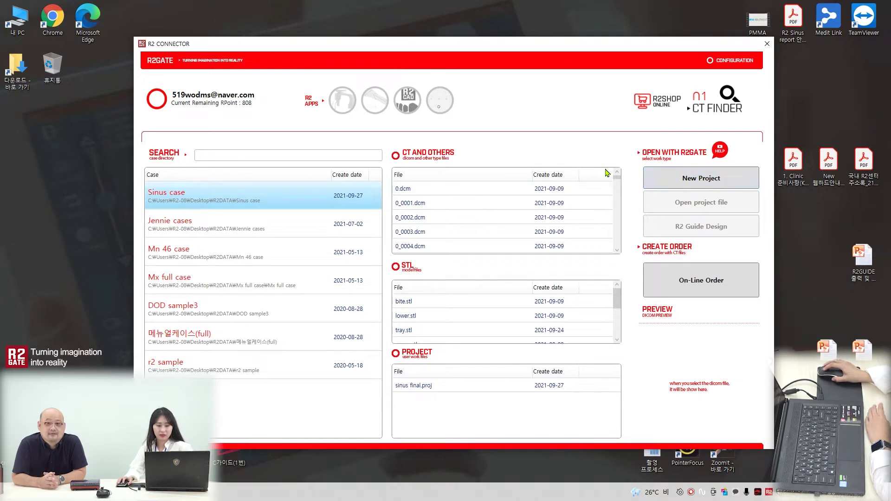
left_click(678, 180)
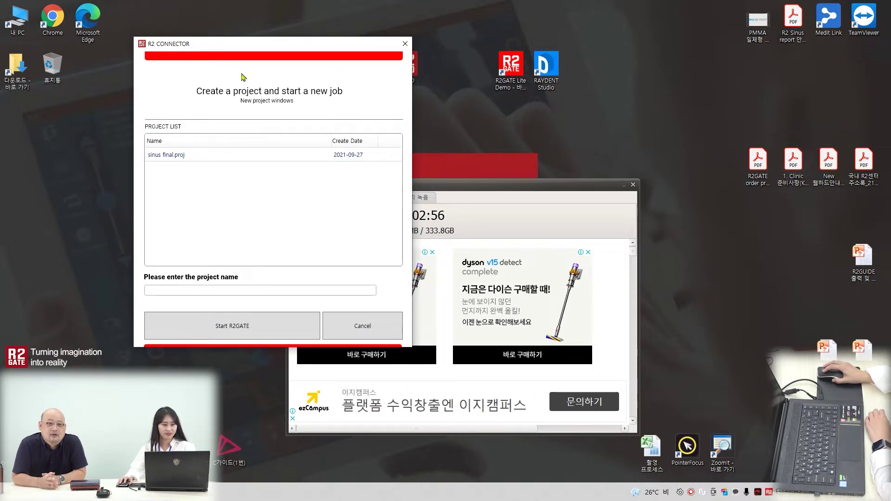
left_click(213, 289)
type("SINUS")
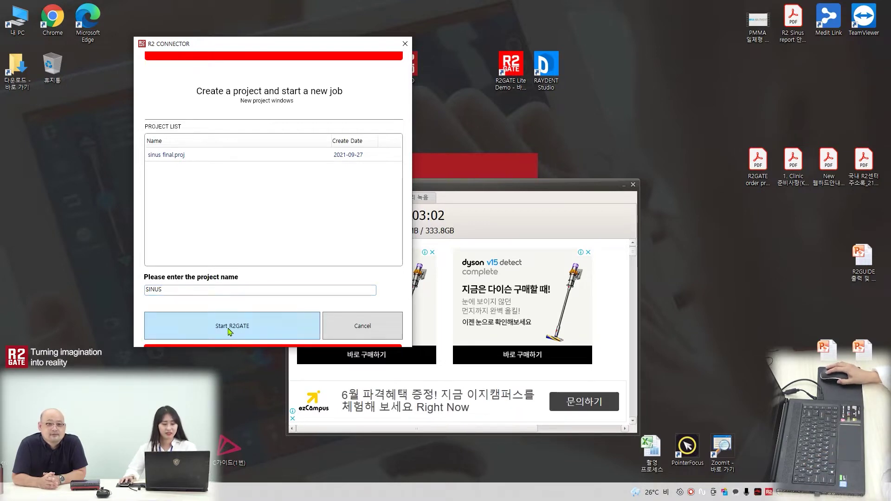
left_click(229, 332)
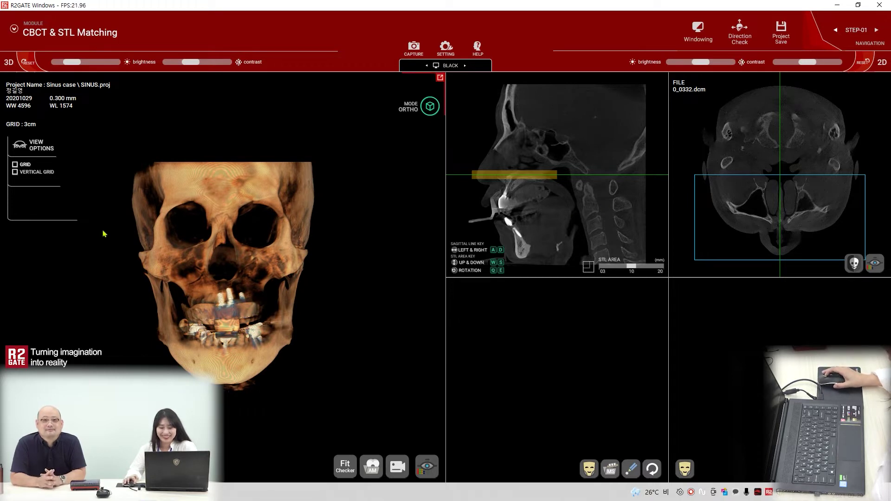
Open the Windowing settings and move the axial slice from the maxillary level down through the lower jawbone.
scroll(261, 280, "up", 5)
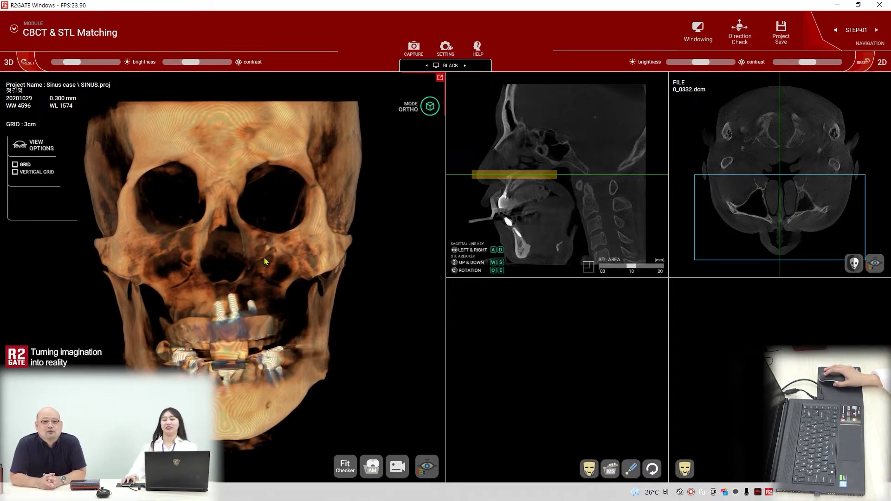
left_click_drag(242, 304, 271, 287)
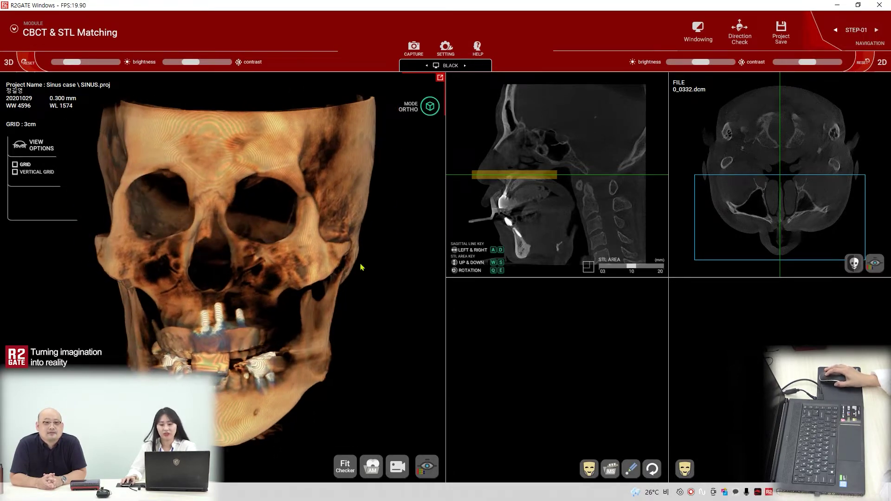
left_click(700, 41)
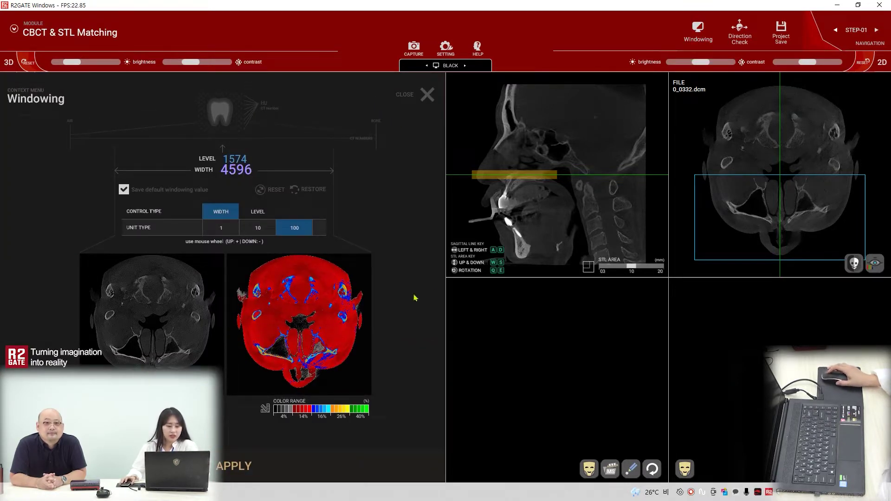
left_click_drag(526, 177, 530, 255)
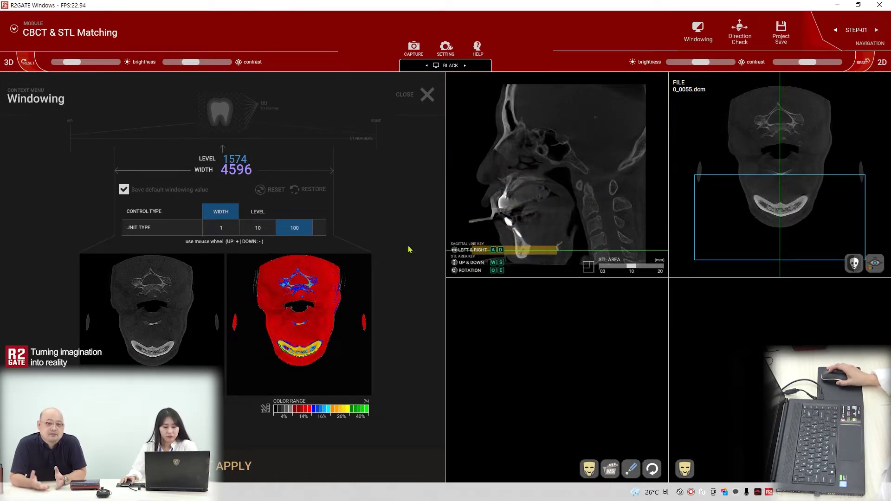
left_click_drag(531, 250, 533, 257)
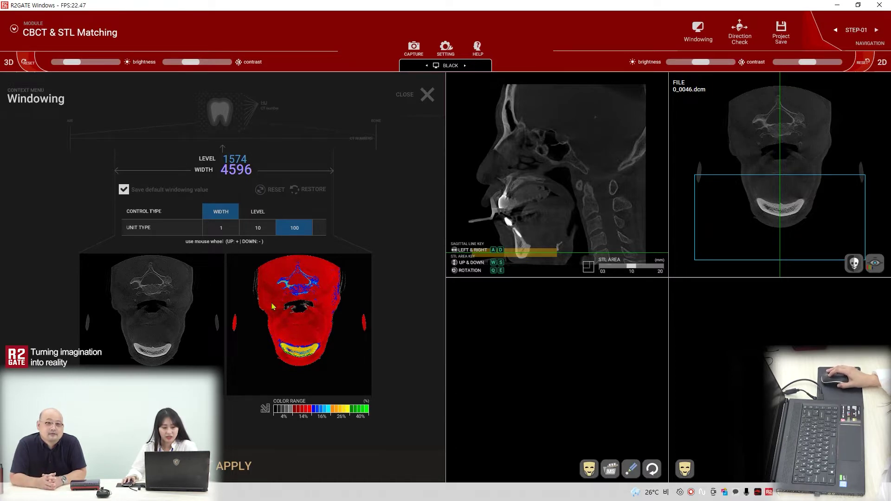
Set the windowing level to 1674 and the width to 4896, and apply the values.
left_click(259, 212)
scroll(309, 348, "up", 1)
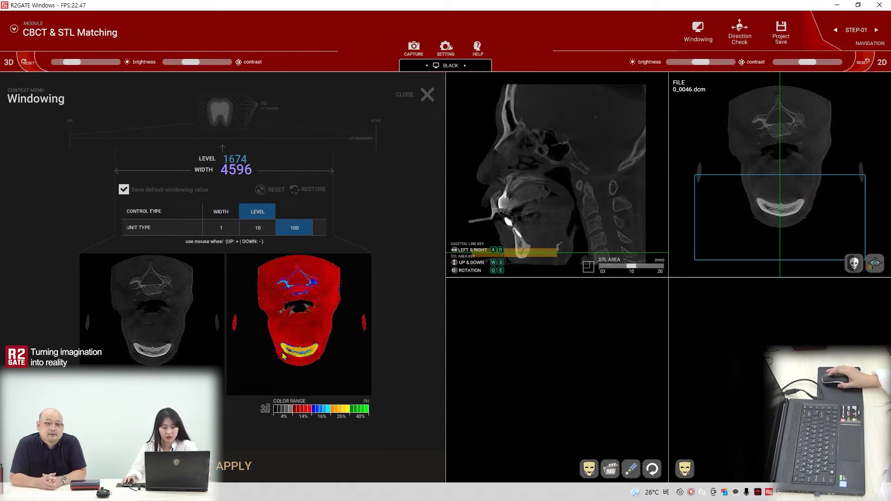
left_click(221, 211)
scroll(327, 299, "up", 4)
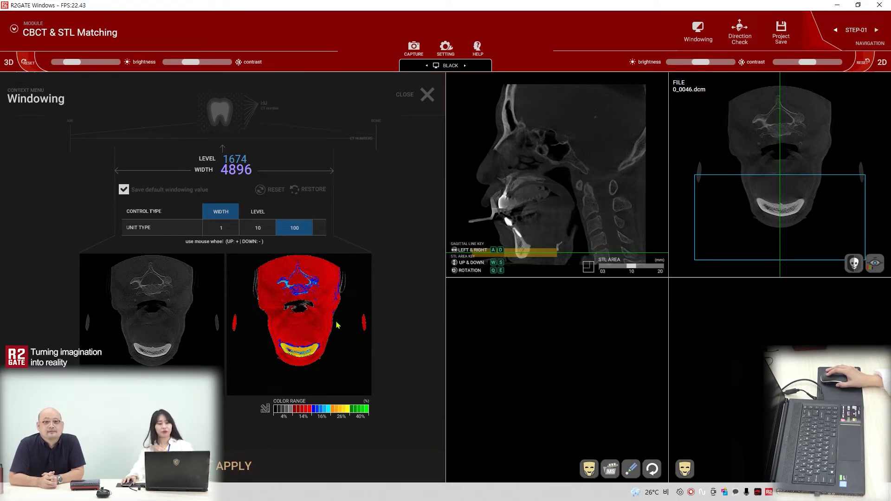
left_click(227, 466)
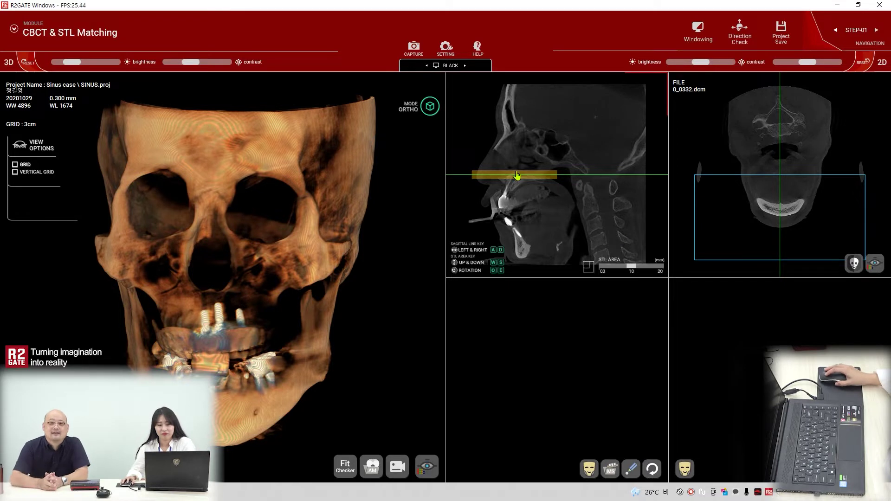
Start STLization, lower the STL area to the level of the teeth and set its thickness to 20 mm.
left_click_drag(284, 274, 312, 268)
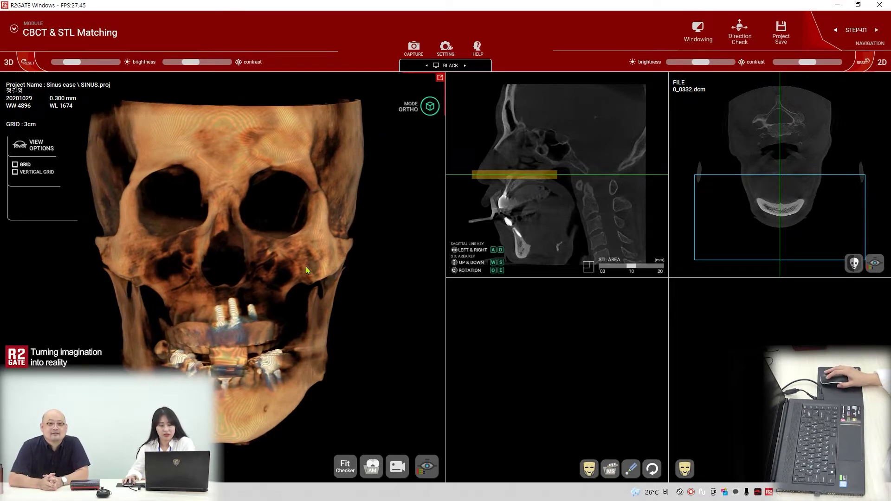
scroll(345, 264, "up", 2)
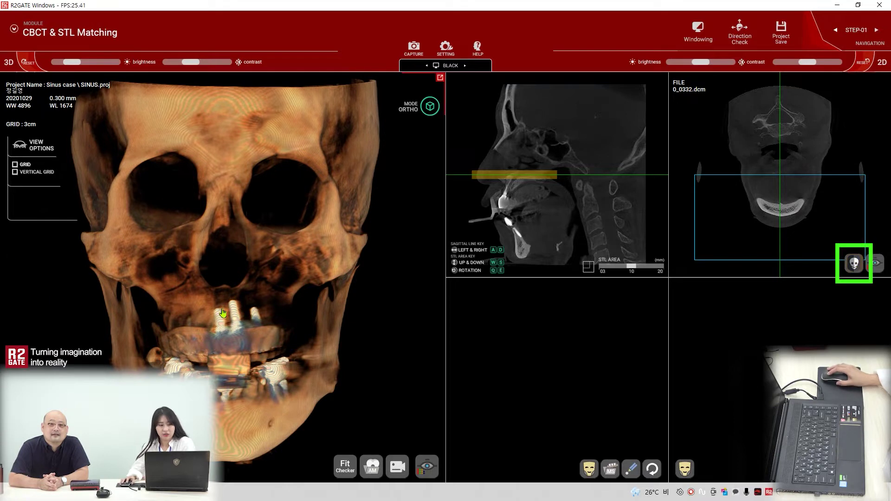
middle_click_drag(226, 310, 238, 302)
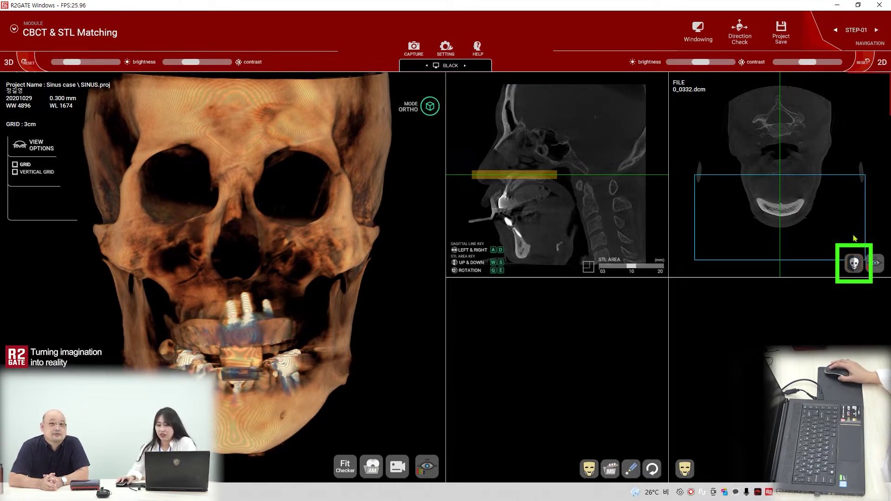
left_click(855, 265)
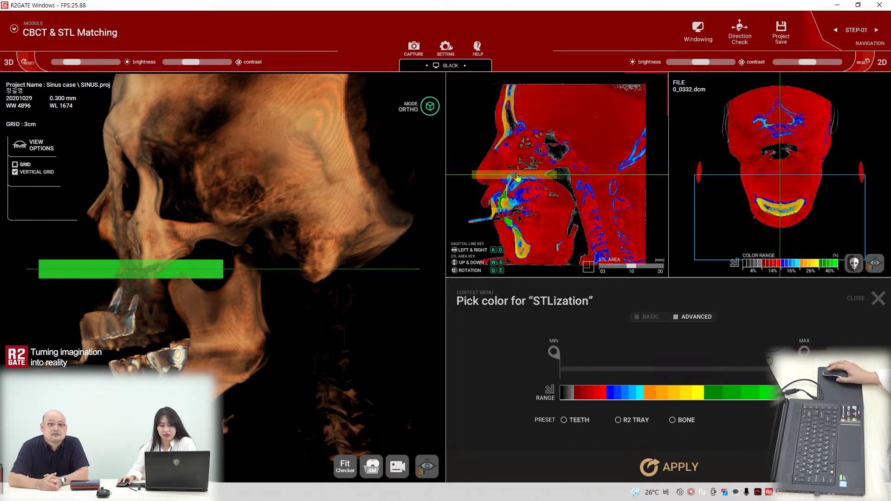
left_click_drag(517, 179, 516, 213)
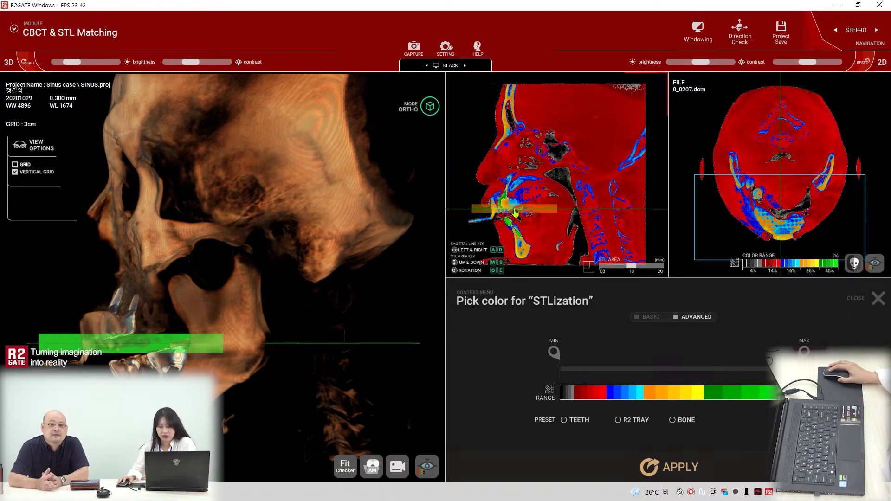
left_click_drag(634, 269, 665, 269)
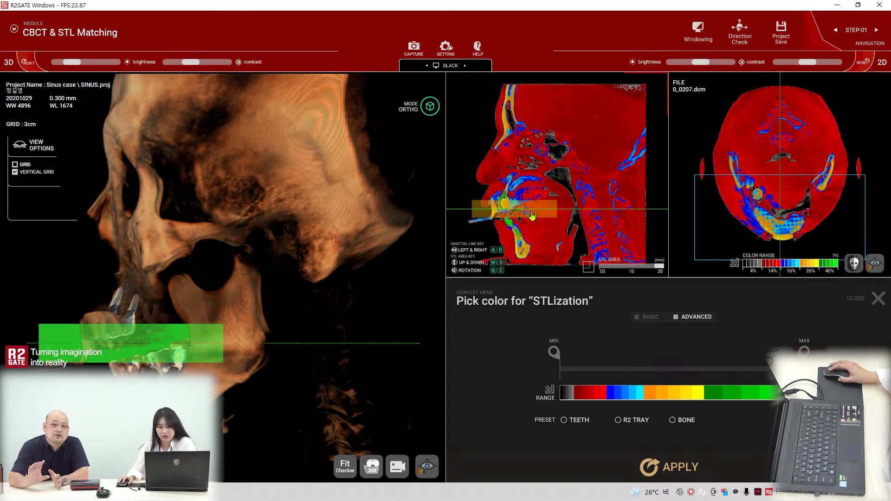
Raise the STL area slightly and narrow its region box on the axial slice around the dental arch.
left_click_drag(532, 216, 533, 212)
left_click_drag(696, 218, 736, 219)
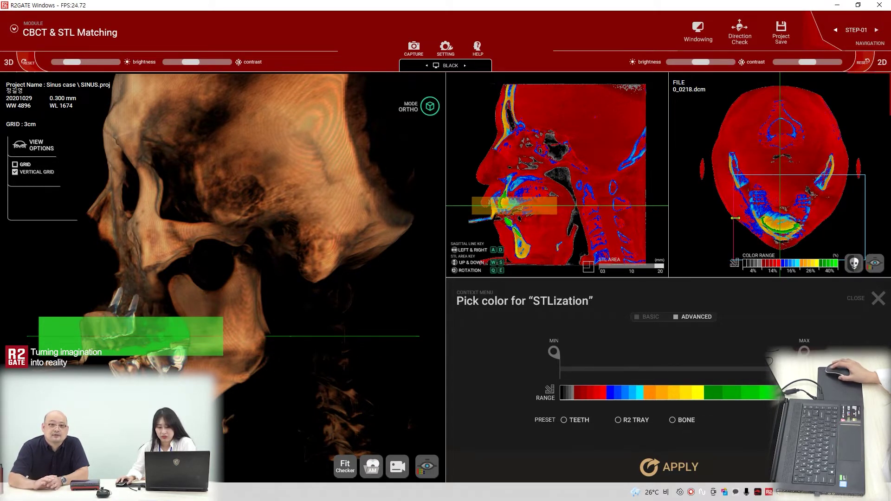
left_click_drag(866, 215, 827, 216)
left_click_drag(792, 175, 792, 180)
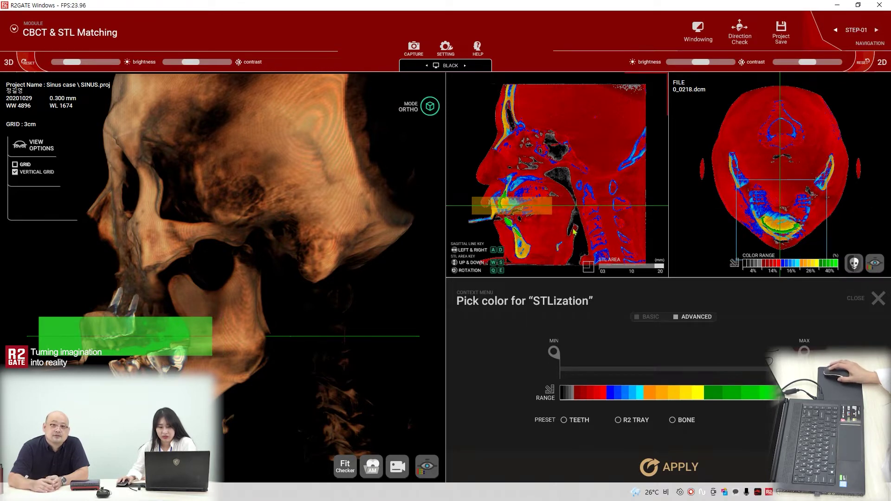
Tilt the STL area in the sagittal view so its back end rises, following the plane of the upper tray.
key("q")
key("q")
key("q")
key("q")
key("q")
key("q")
key("q")
key("q")
key("q")
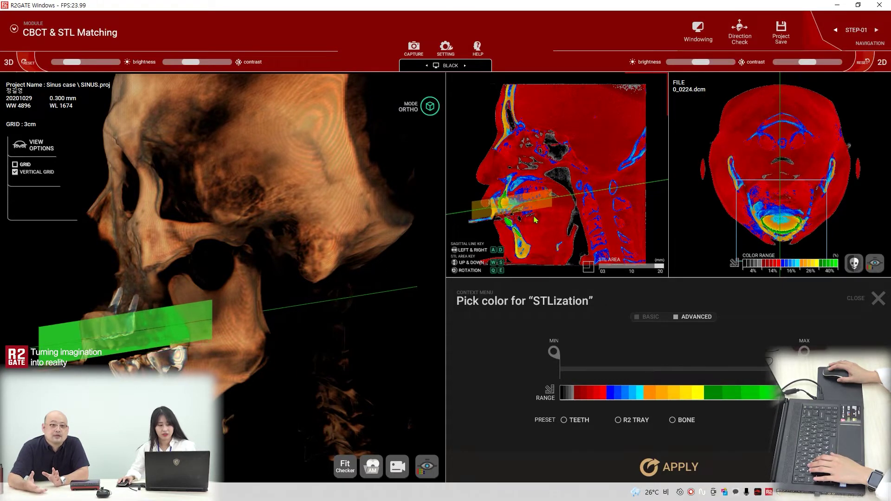
key("e")
key("e")
key("e")
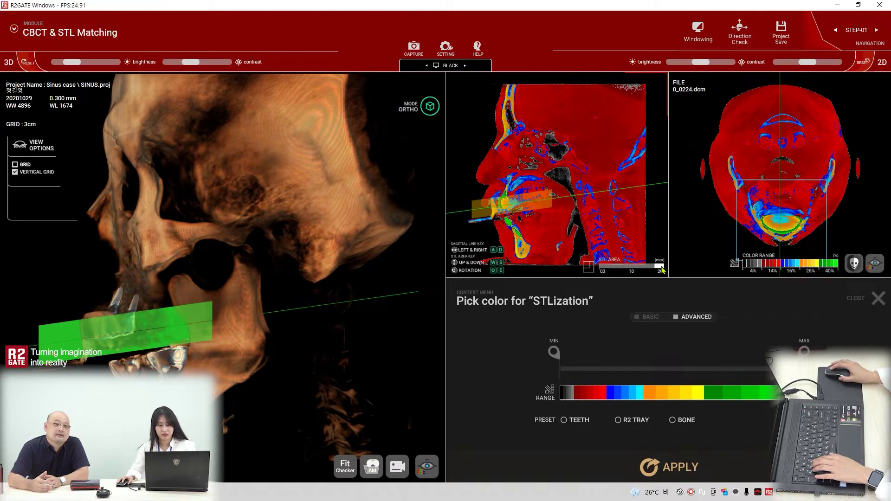
Shift the STL area upward in small increments so that it covers the upper tray in the 3D view.
key("w")
key("w")
key("w")
key("w")
left_click_drag(320, 282, 256, 307)
scroll(256, 308, "up", 7)
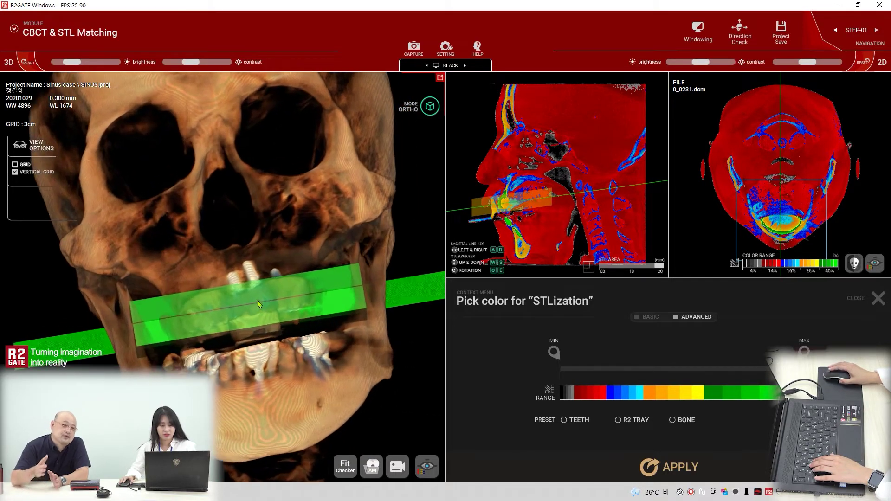
left_click_drag(365, 335, 338, 353)
left_click_drag(235, 294, 275, 251)
key("w")
key("w")
key("w")
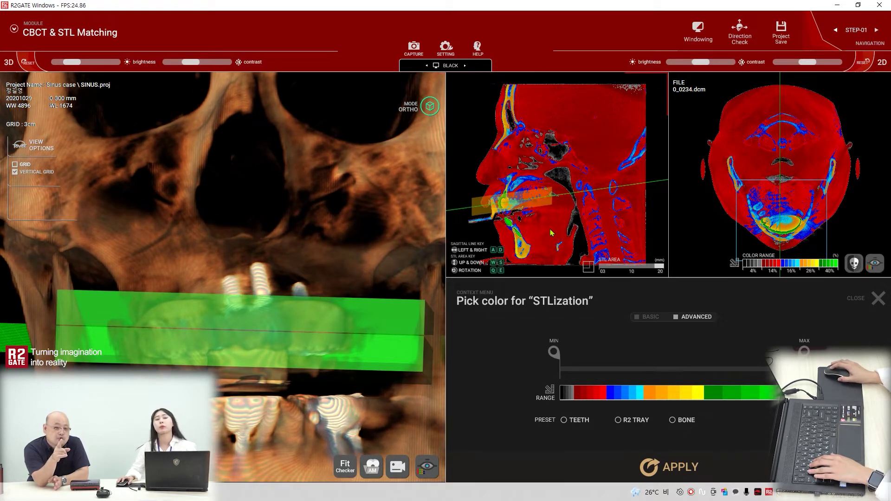
Set the STLization colour range minimum to the start of orange and apply it to generate the model.
left_click_drag(382, 315, 337, 312)
scroll(298, 320, "up", 4)
middle_click_drag(257, 330, 237, 295)
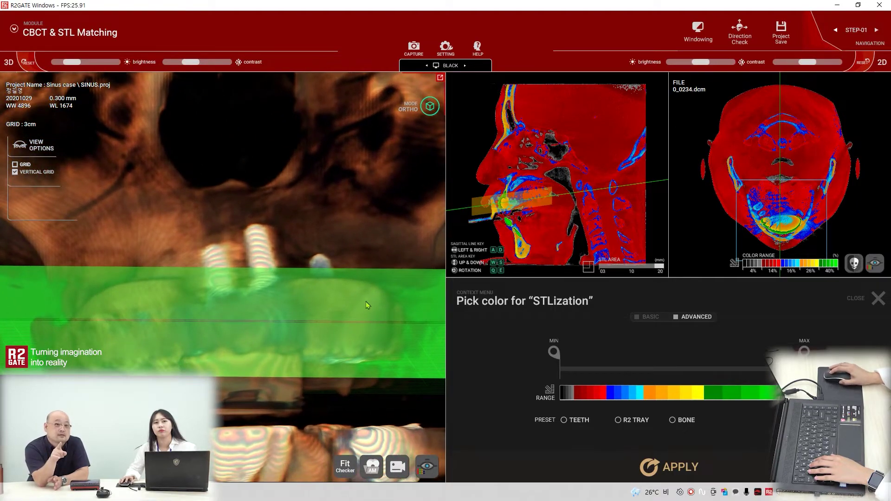
left_click_drag(368, 315, 331, 331)
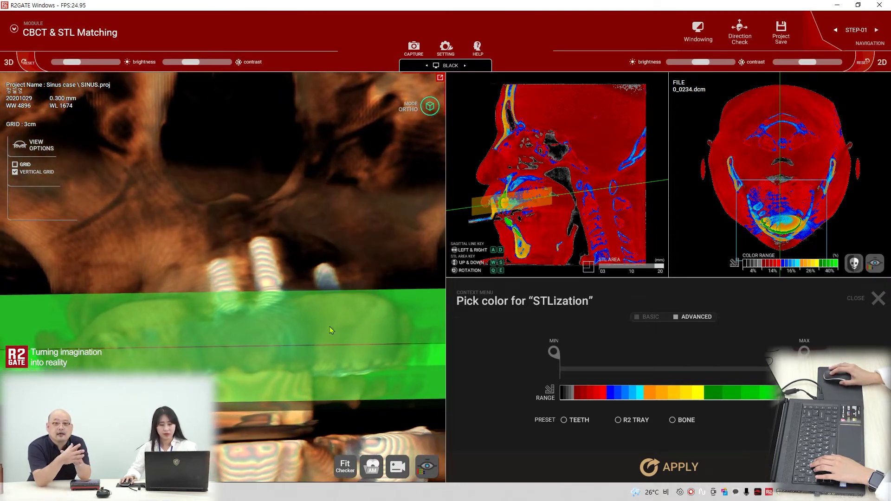
left_click_drag(556, 354, 652, 355)
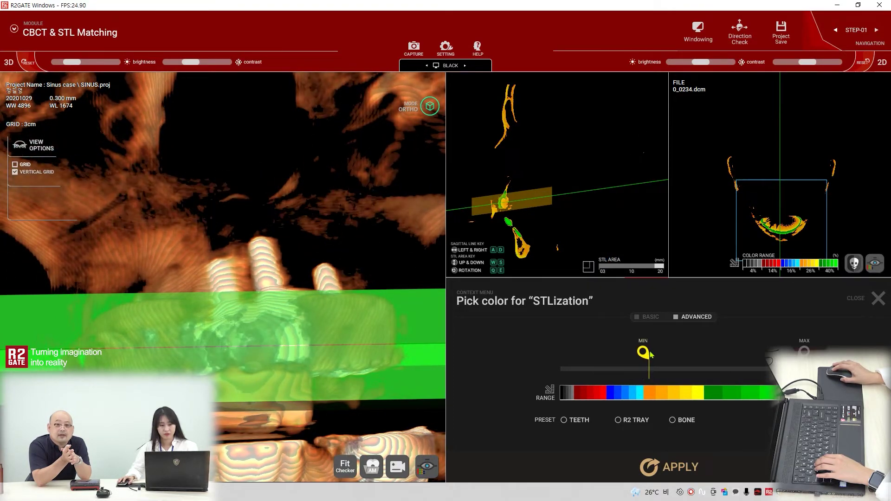
left_click(675, 467)
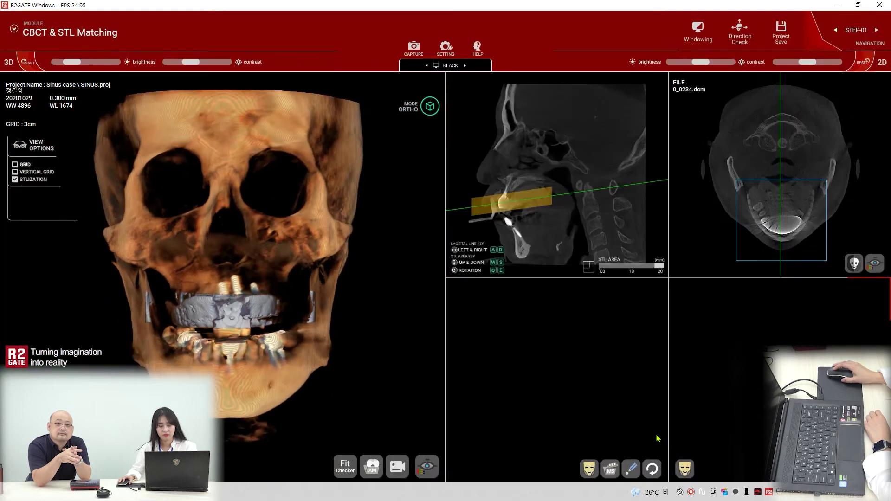
Lower the 3D brightness to its minimum and raise the 3D contrast to its maximum to isolate the STLization model.
scroll(225, 353, "up", 3)
scroll(225, 353, "down", 3)
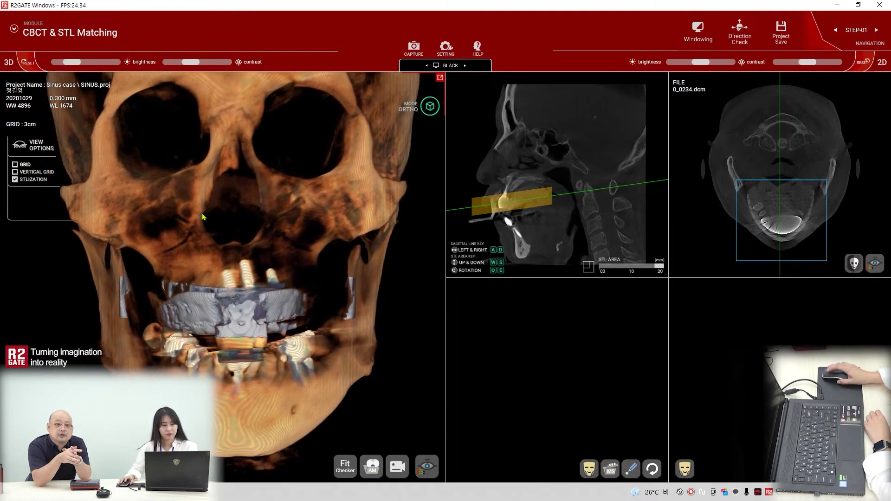
left_click_drag(72, 62, 59, 62)
scroll(236, 287, "up", 3)
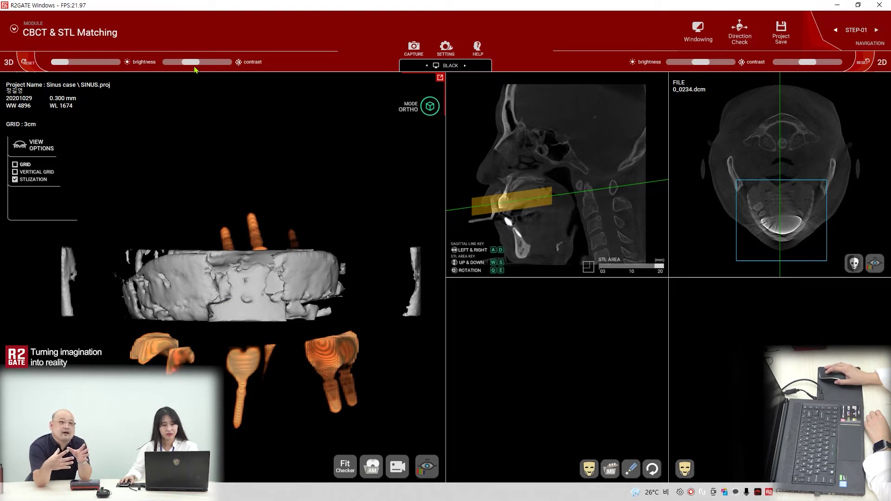
left_click_drag(192, 62, 262, 66)
Import the tray STL file from the Sinus case folder as the main STL.
left_click_drag(281, 292, 264, 300)
left_click(611, 476)
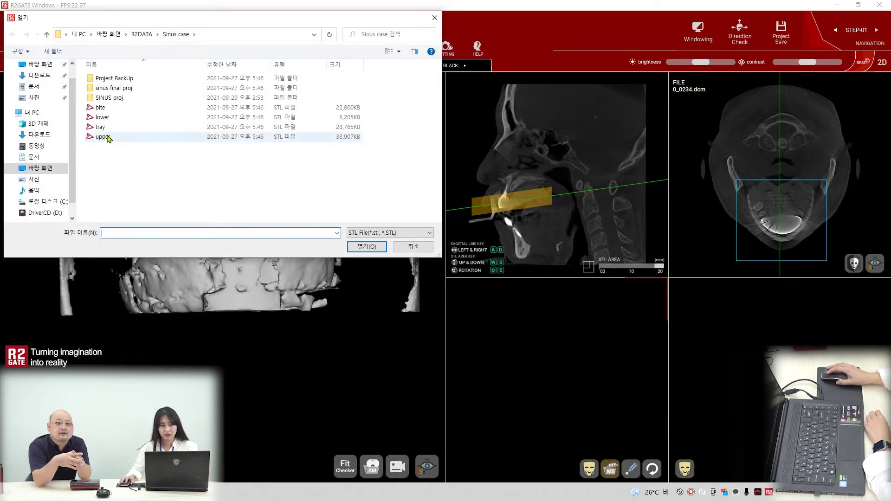
double_click(100, 127)
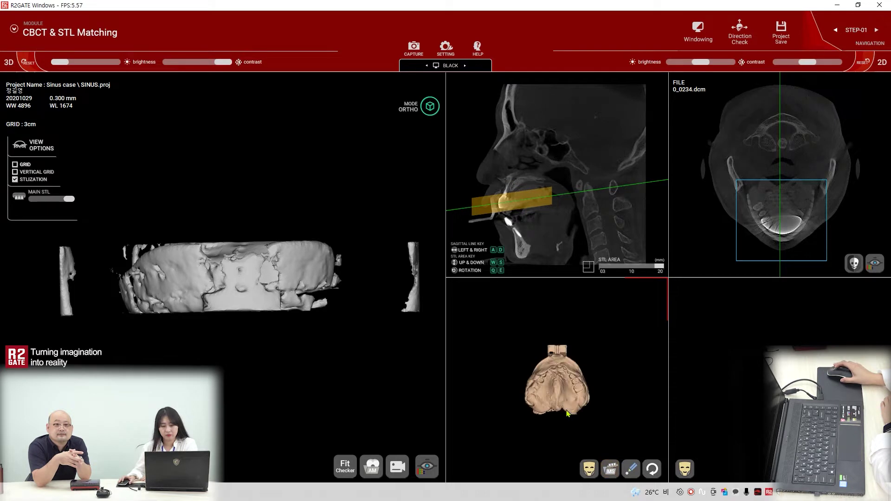
Start dot matching and place the first dot pair at the tray's upper front edge on the CBCT model and the imported STL.
right_click_drag(533, 424, 577, 386)
scroll(565, 402, "up", 5)
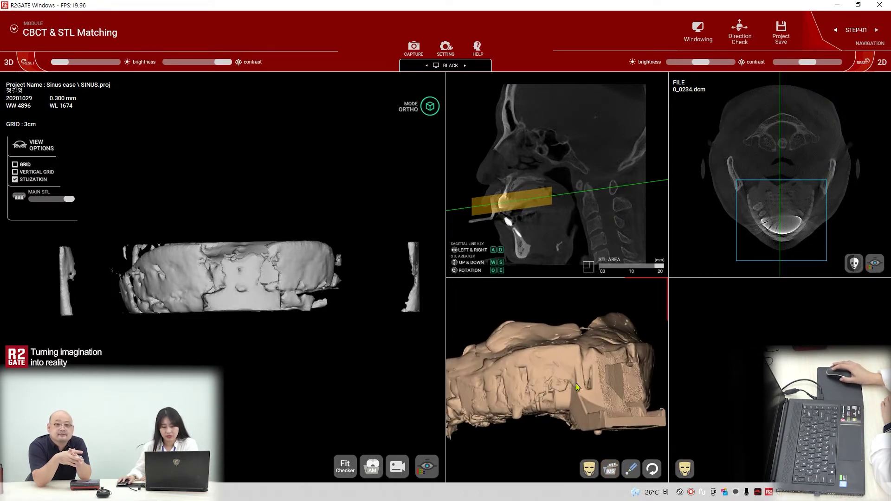
left_click(633, 472)
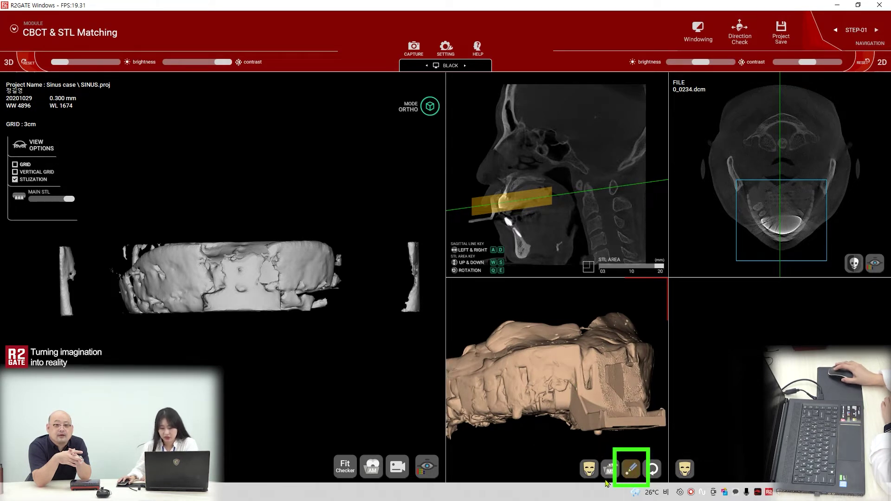
scroll(579, 365, "up", 3)
right_click_drag(229, 287, 283, 268)
scroll(310, 250, "up", 4)
middle_click_drag(299, 223, 215, 277)
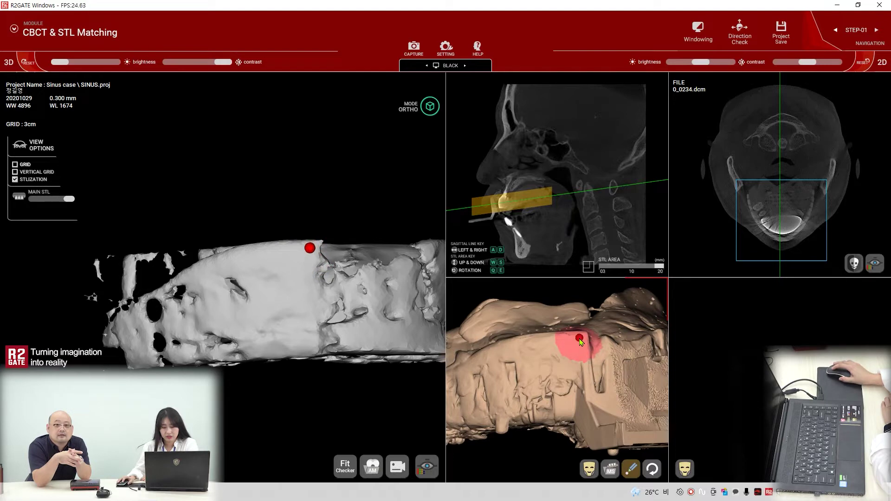
Place the second dot pair farther back along the same side's upper tray edge on the CBCT model and the imported STL.
right_click_drag(502, 364, 538, 368)
mouse_move(296, 356)
right_mouse_down()
mouse_move(283, 318)
mouse_move(299, 319)
mouse_move(278, 308)
right_mouse_up()
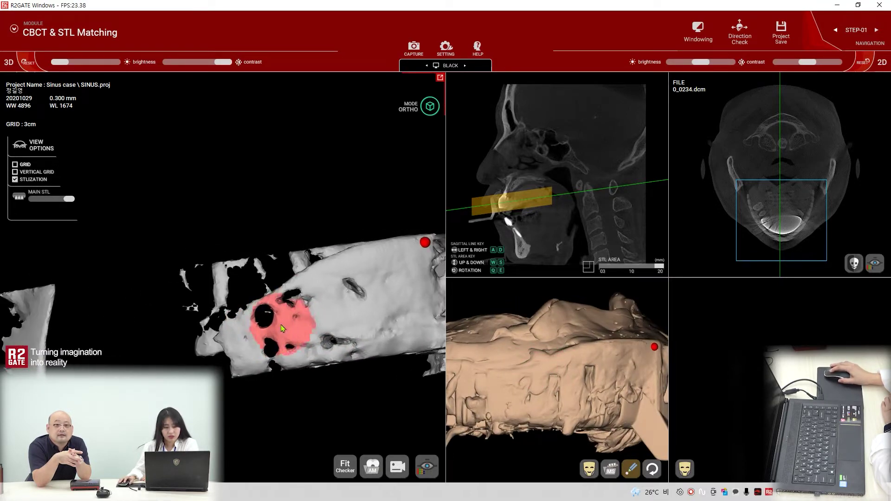
left_click(308, 275)
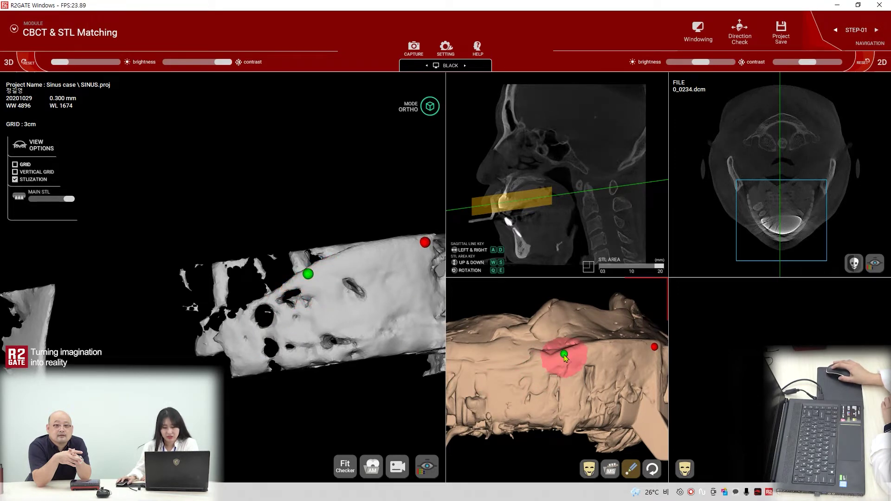
Place the third dot pair on the opposite side's upper tray edge on both models and match them using the dots.
mouse_move(616, 354)
right_mouse_down()
mouse_move(528, 358)
mouse_move(621, 358)
mouse_move(551, 378)
right_mouse_up()
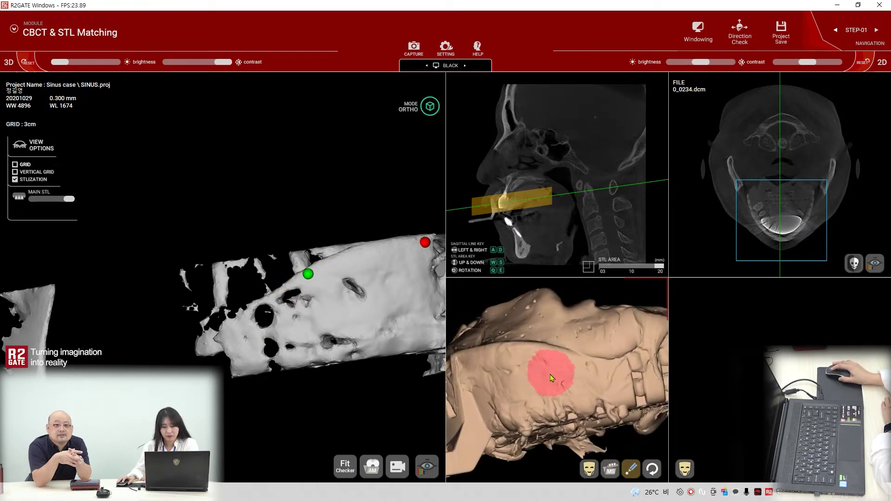
mouse_move(339, 278)
right_mouse_down()
mouse_move(360, 308)
mouse_move(194, 317)
mouse_move(302, 304)
mouse_move(282, 298)
mouse_move(287, 235)
right_mouse_up()
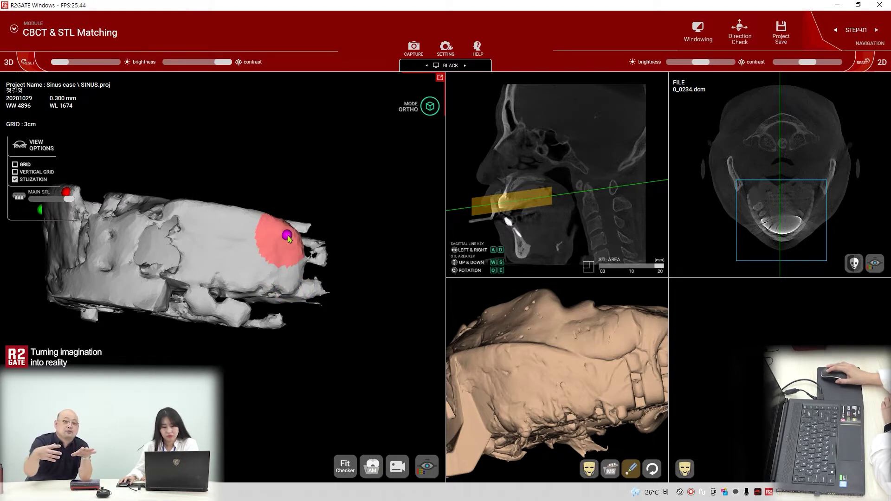
right_click_drag(563, 364, 577, 358)
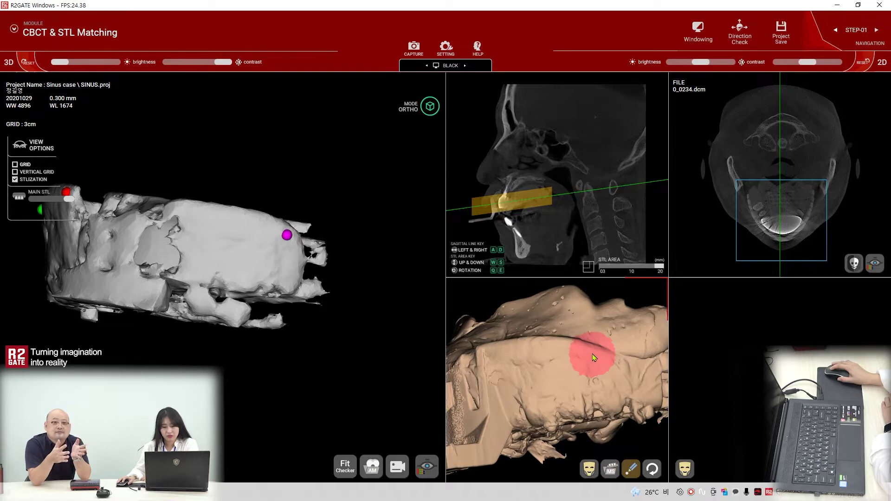
left_click(597, 357)
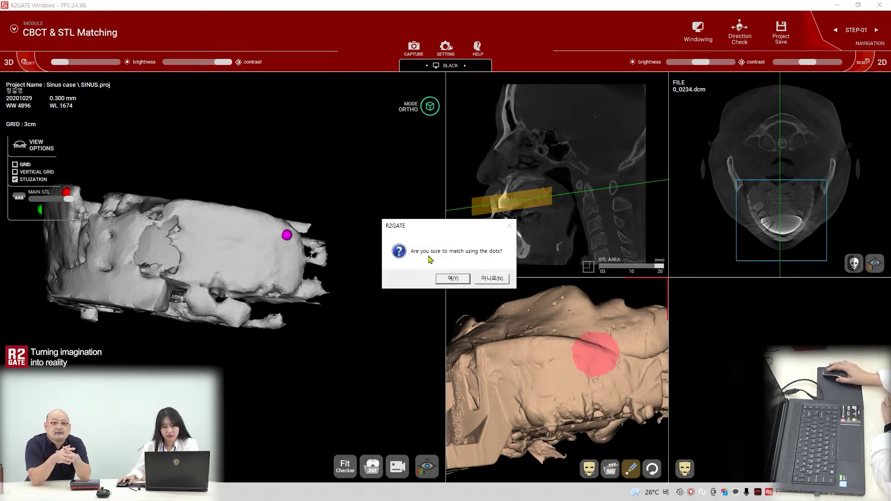
left_click(452, 278)
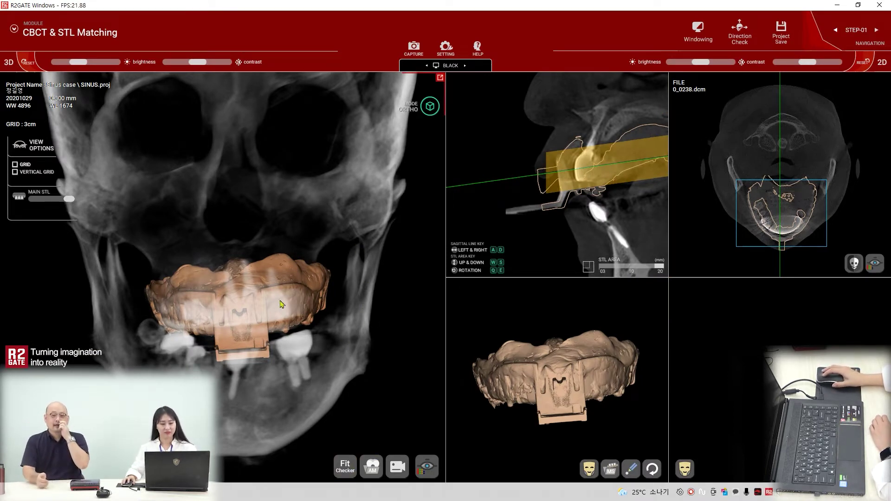
Run the Fit Checker on the matched tray and examine the fitness colours from the front and slightly to the side.
left_click(345, 470)
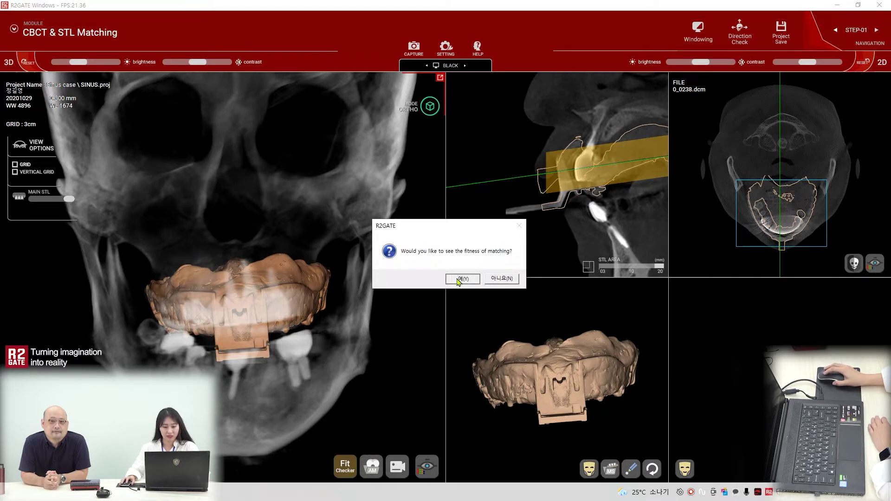
left_click(461, 280)
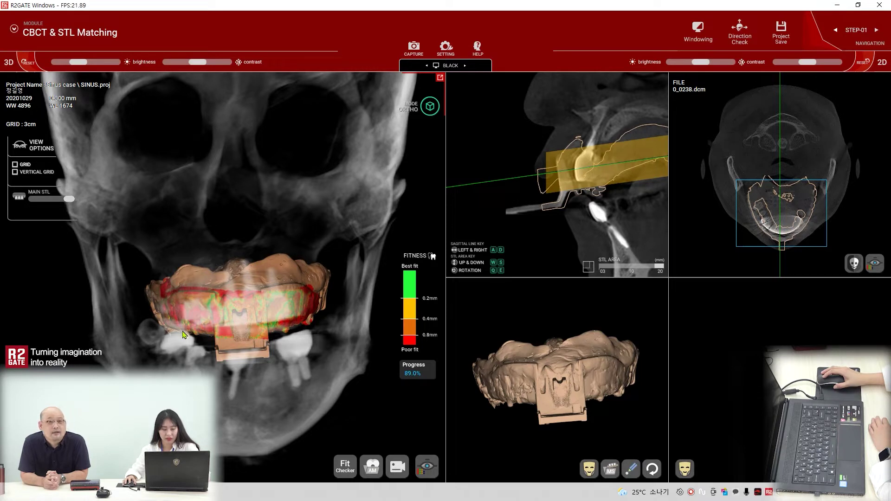
scroll(185, 333, "up", 4)
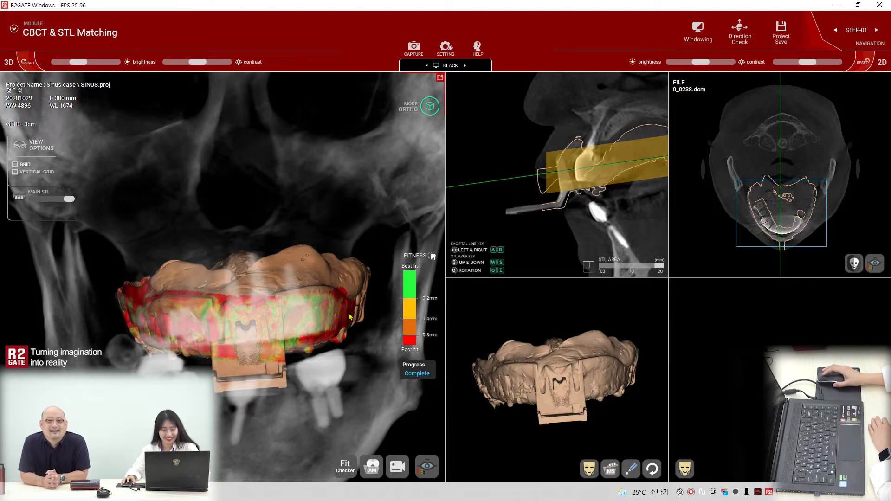
left_click_drag(315, 307, 241, 295)
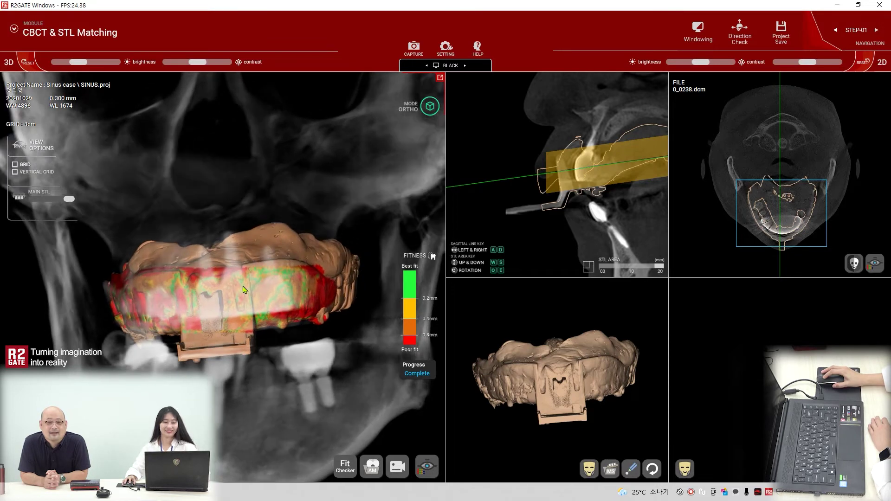
Advance to STEP-02 fine tuning and place the C marker at the arch midline and the R and L markers over the tray sides.
left_click(877, 30)
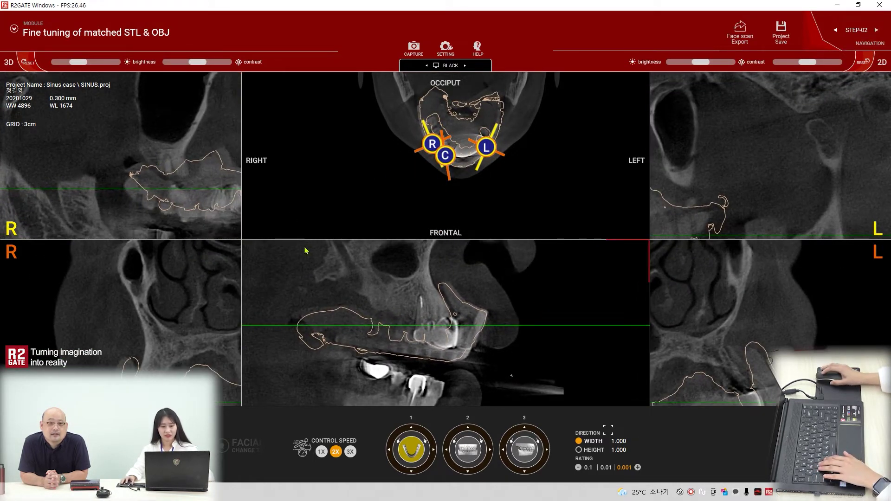
scroll(446, 156, "up", 3)
left_click_drag(445, 154, 466, 150)
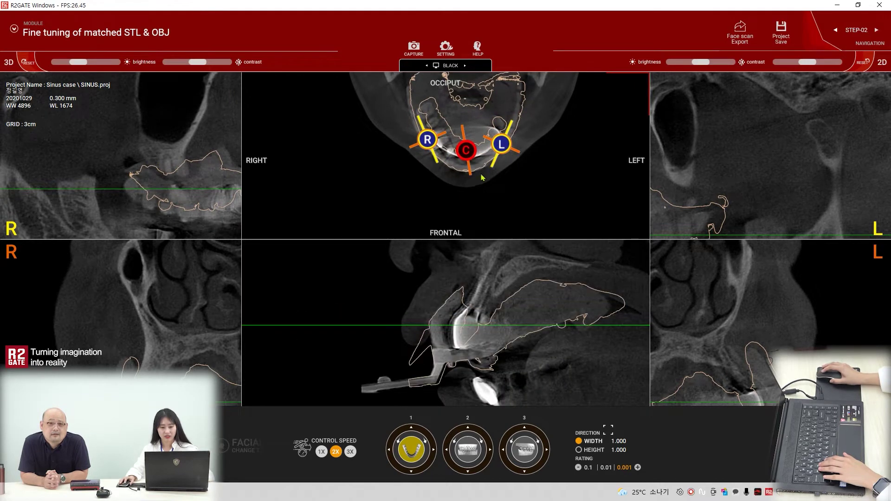
left_click_drag(436, 145, 442, 129)
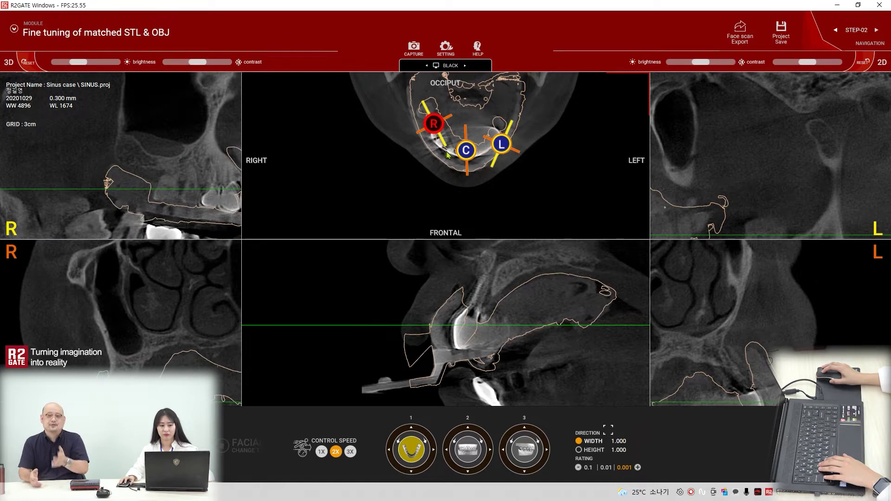
left_click_drag(502, 144, 500, 126)
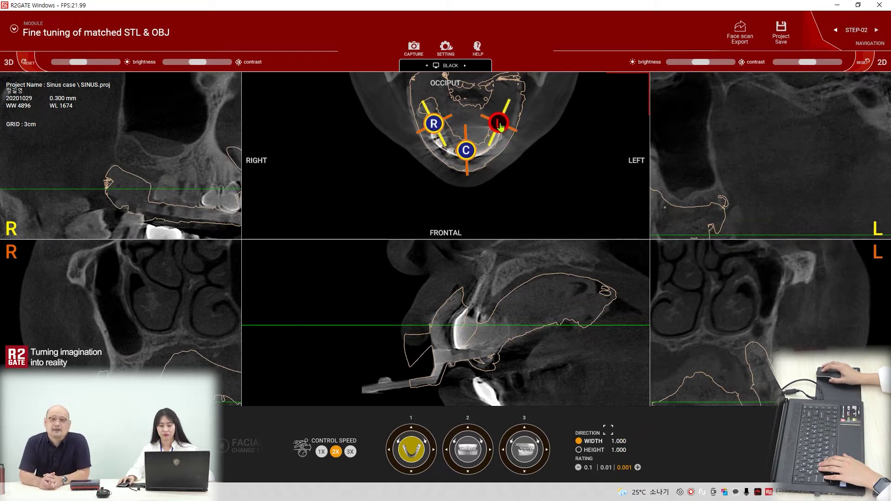
Examine the tray outline against the CBCT in the enlarged left, right and central section views.
scroll(501, 127, "down", 5)
middle_click_drag(489, 159, 465, 195)
mouse_move(774, 189)
middle_mouse_down()
mouse_move(810, 144)
mouse_move(818, 146)
mouse_move(812, 167)
middle_mouse_up()
scroll(805, 155, "up", 3)
scroll(791, 306, "up", 1)
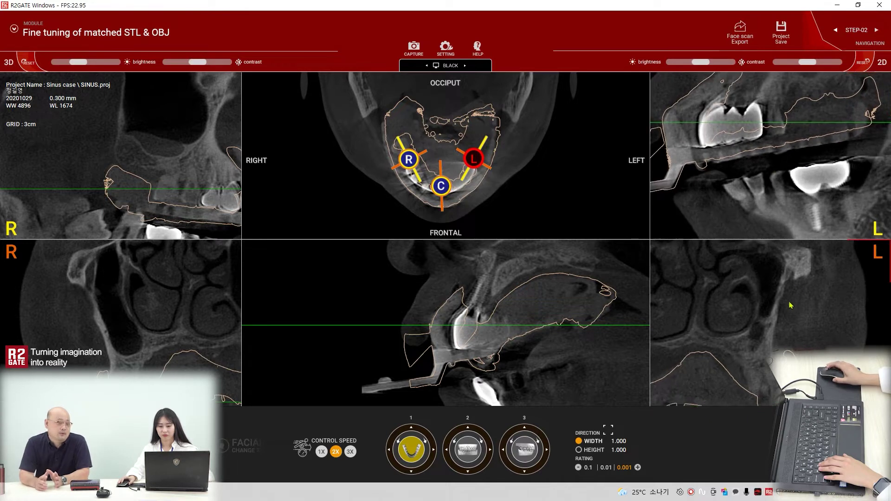
middle_click_drag(791, 305, 788, 280)
middle_click_drag(788, 358, 786, 316)
scroll(786, 316, "up", 6)
middle_click_drag(442, 331, 439, 325)
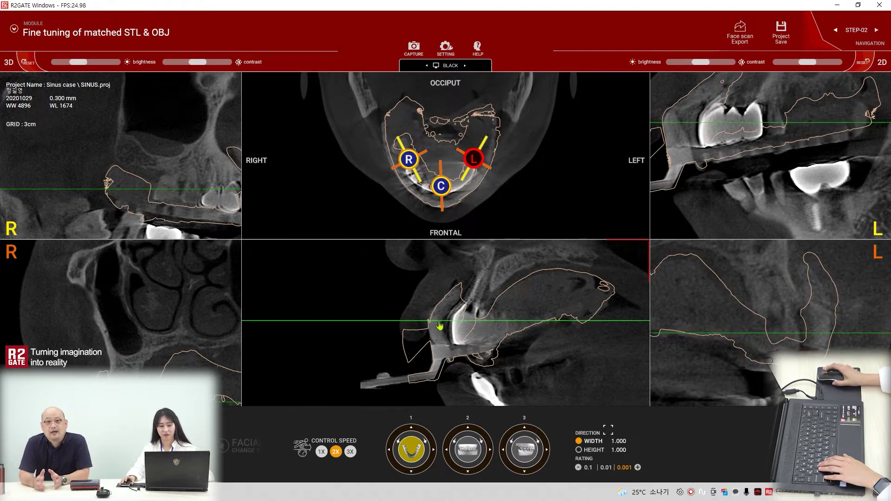
middle_click_drag(161, 325, 167, 264)
scroll(149, 341, "up", 6)
middle_click_drag(173, 180, 146, 175)
scroll(167, 180, "up", 8)
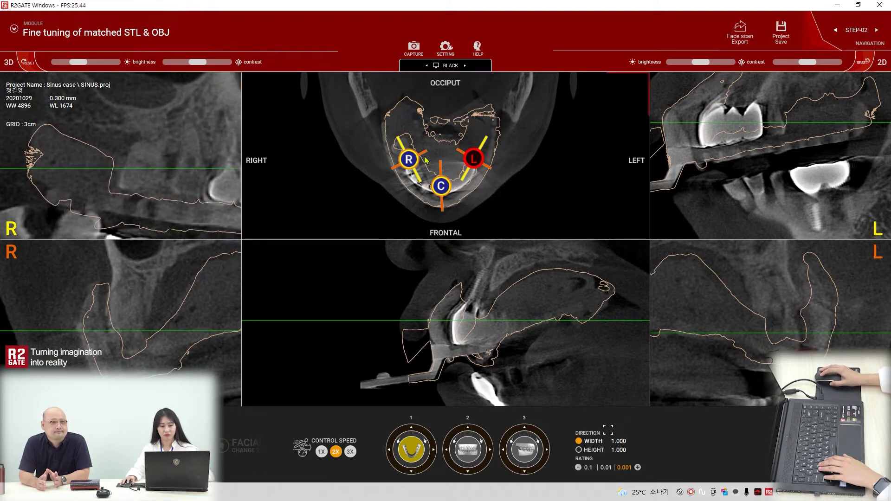
Reposition the R marker on the right side of the arch and lower the axial slice level through the tray.
scroll(426, 160, "up", 7)
mouse_move(391, 115)
left_mouse_down()
mouse_move(393, 102)
mouse_move(393, 112)
left_mouse_up()
scroll(480, 332, "down", 3)
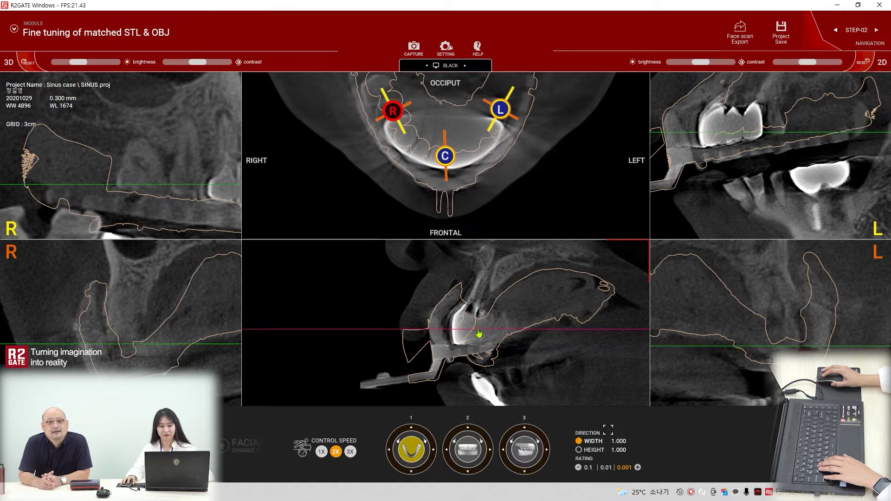
left_click(446, 157)
left_click_drag(446, 160, 440, 182)
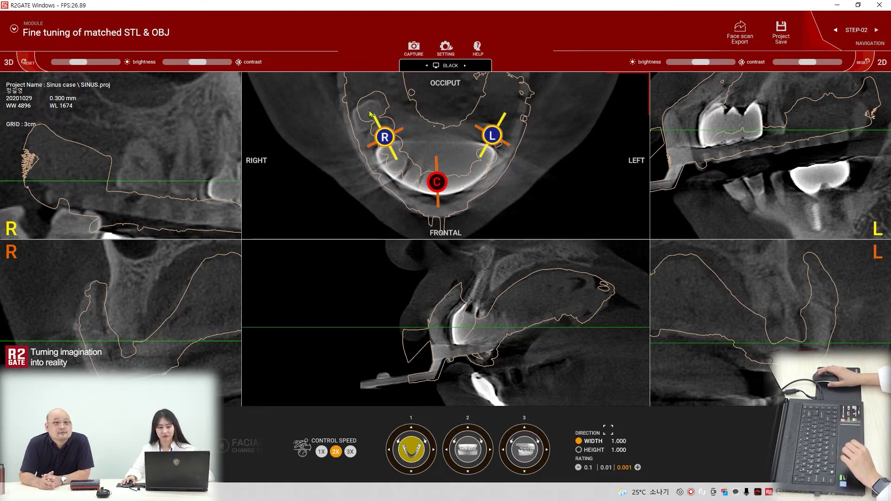
left_click_drag(163, 186, 154, 172)
left_click_drag(153, 340, 150, 330)
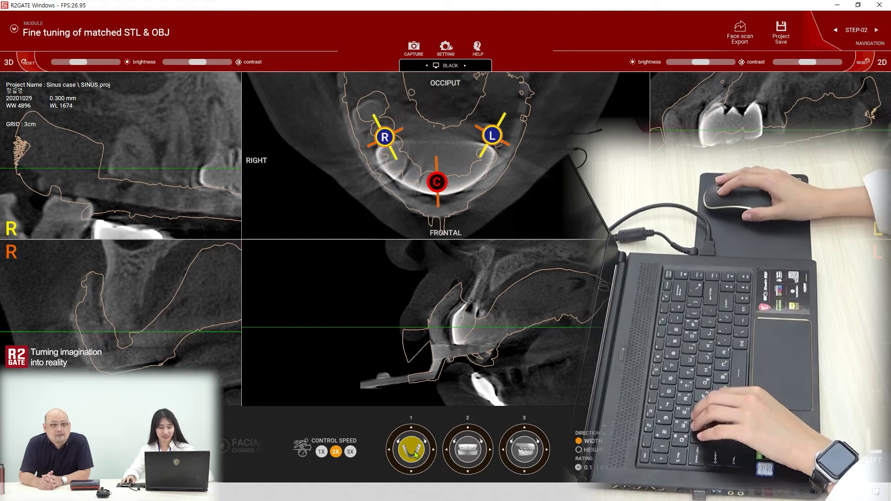
Rotate the matched tray STL in the axial plane by seven small increments at 2X control speed, using rotation control 1.
key("q")
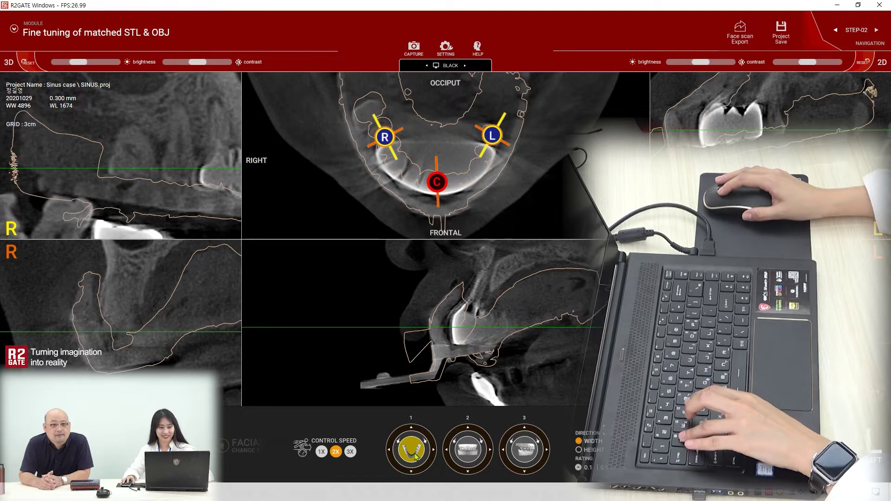
key("q")
key("q")
key("q")
key("q")
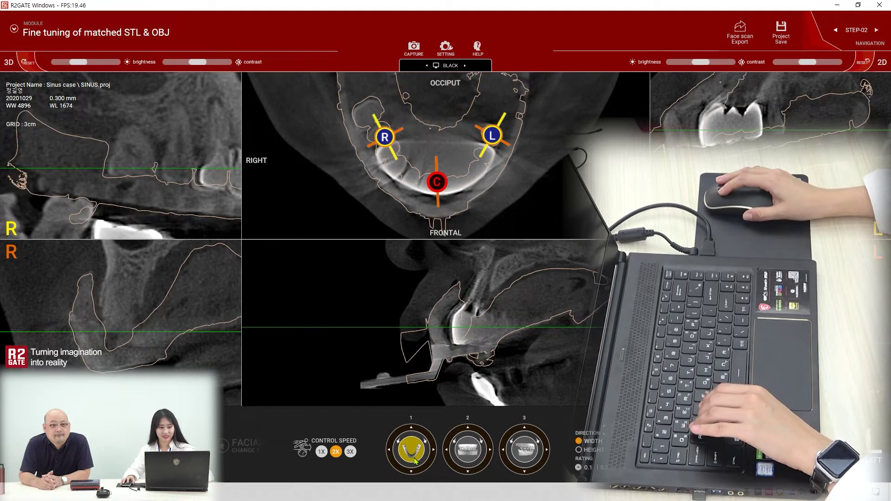
key("q")
key("q")
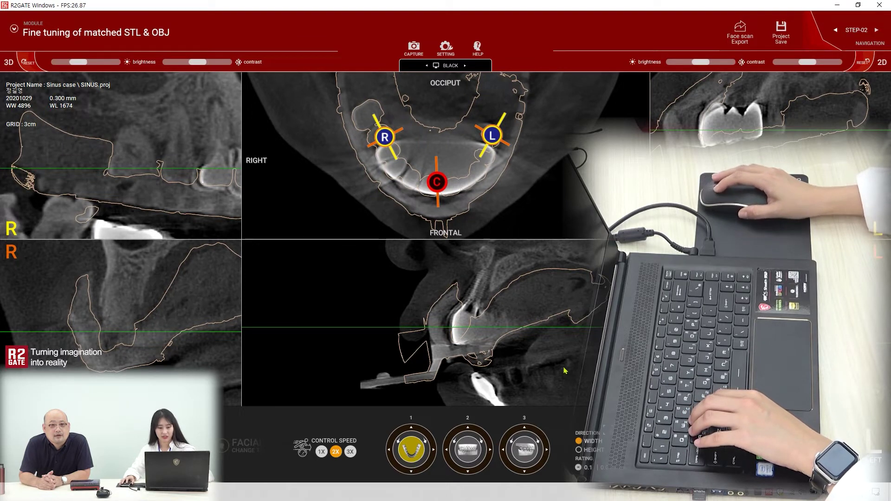
Rotate the tray STL by two increments in the frontal plane at 2X control speed, using rotation control 2.
left_click(526, 451)
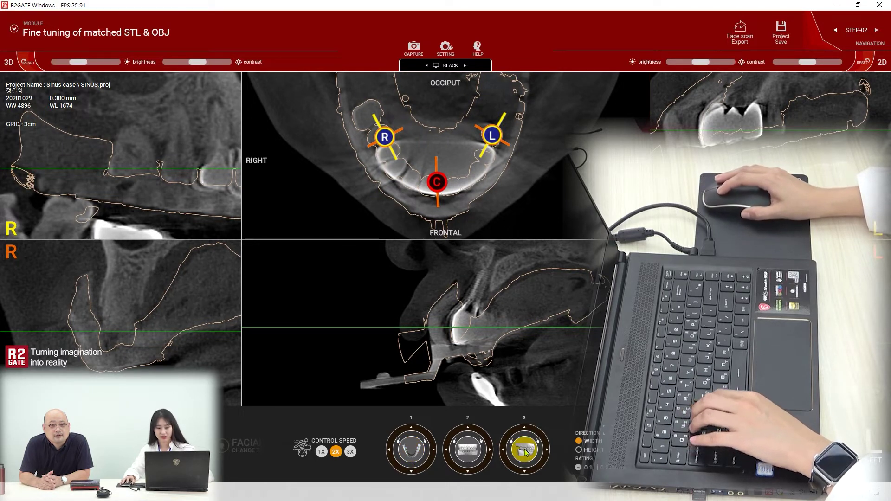
left_click(470, 457)
key("e")
key("e")
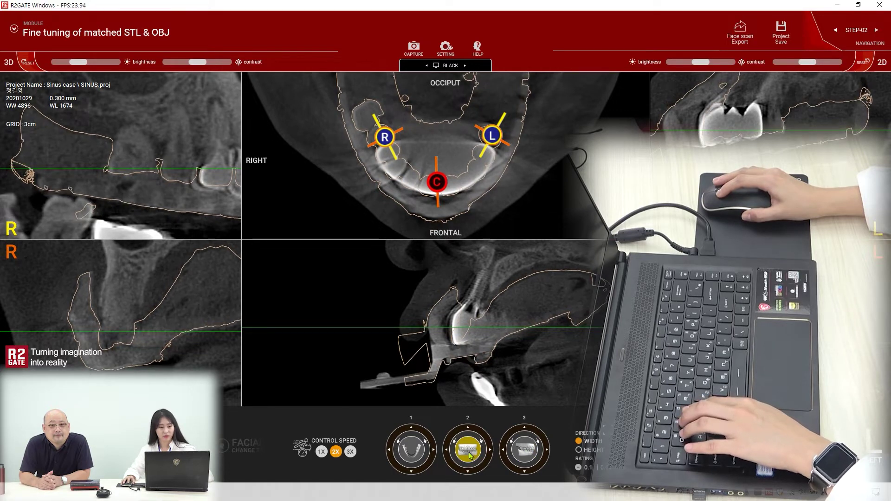
Set the control speed to 1X and rotate the tray STL in the sagittal plane by seven increments to align it with the tray handle.
left_click(322, 452)
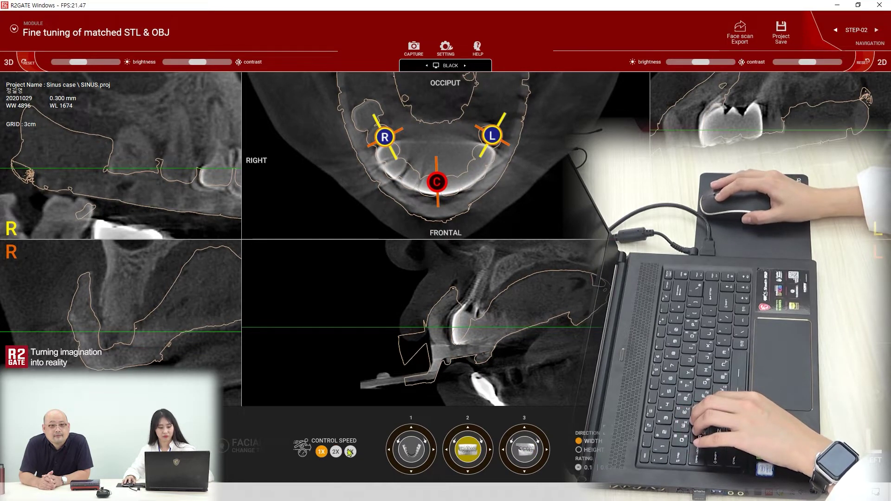
left_click(524, 451)
key("e")
key("e")
key("e")
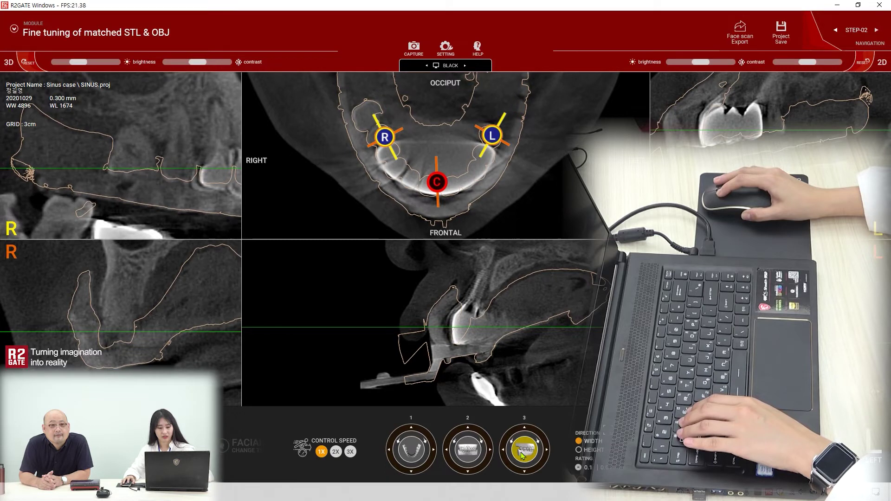
key("e")
key("e")
key("e")
key("e")
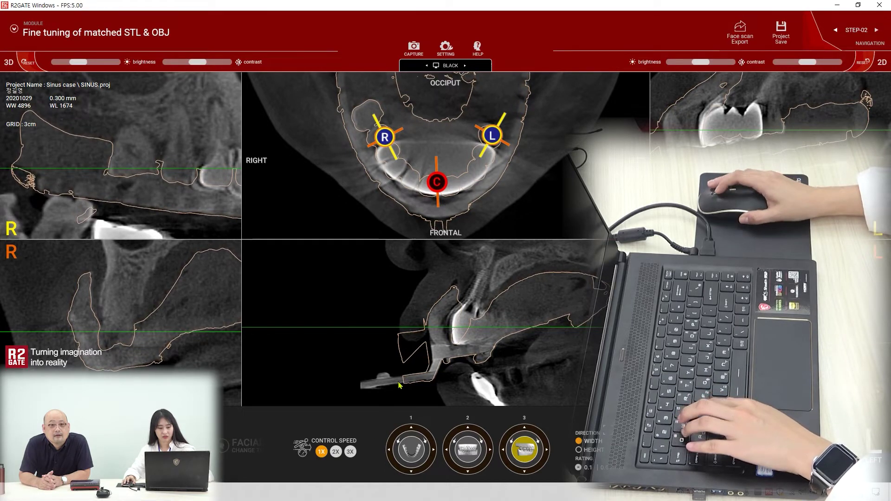
Shift the tray STL backward in the sagittal plane by five 1X increments so its outline follows the tray handle in the CBCT.
scroll(438, 388, "up", 4)
middle_click_drag(439, 388, 414, 326)
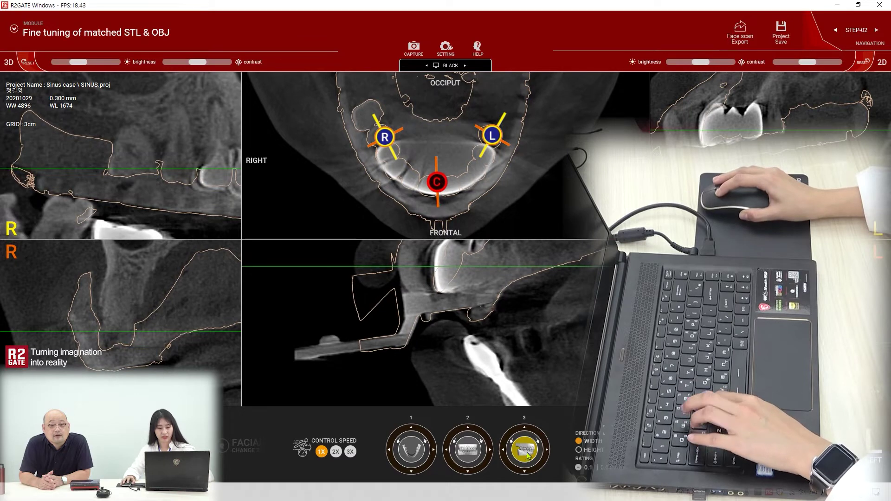
key("d")
key("d")
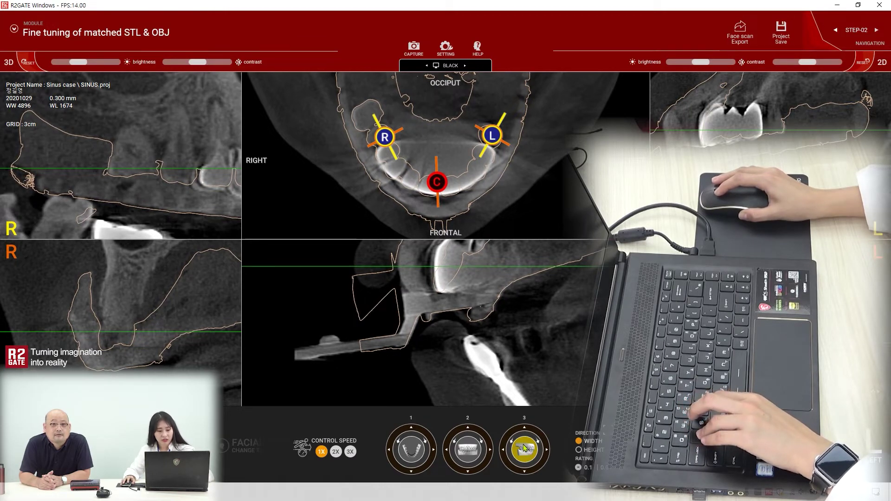
key("d")
key("d")
key("d")
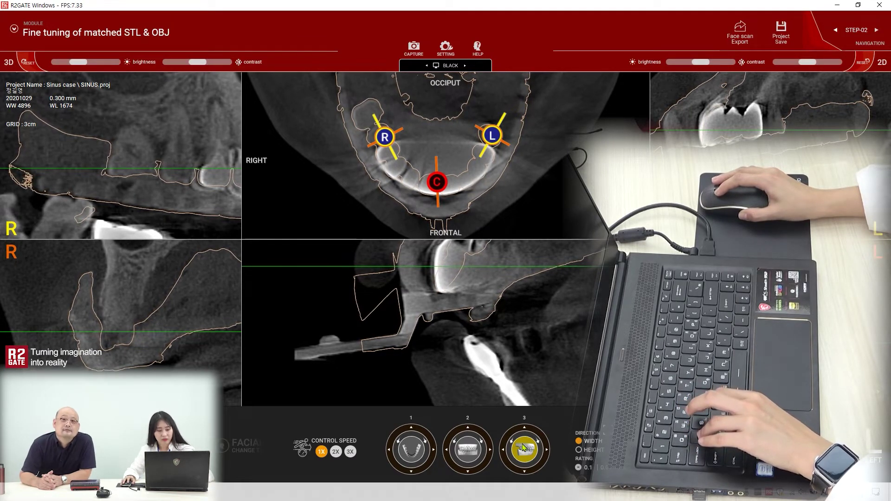
Nudge the tray STL by five more 1X increments in the sagittal plane and shift the central section marker slightly toward the patient's right.
key("d")
key("d")
key("d")
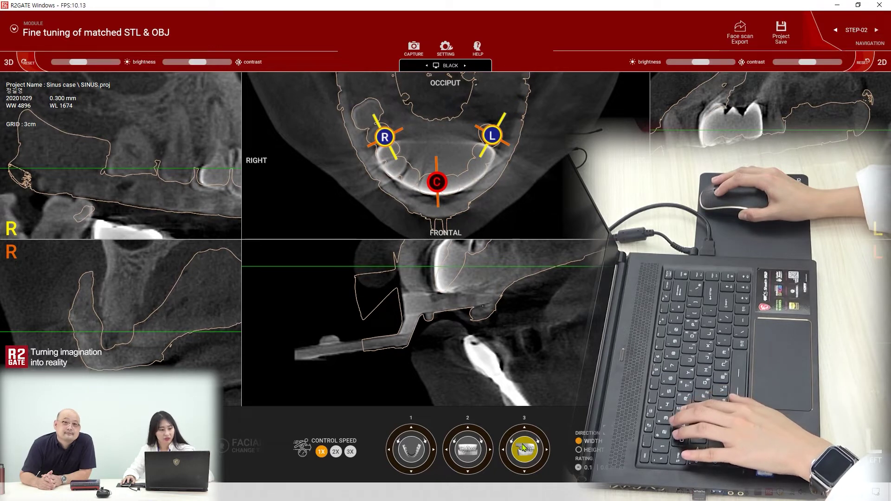
key("s")
key("s")
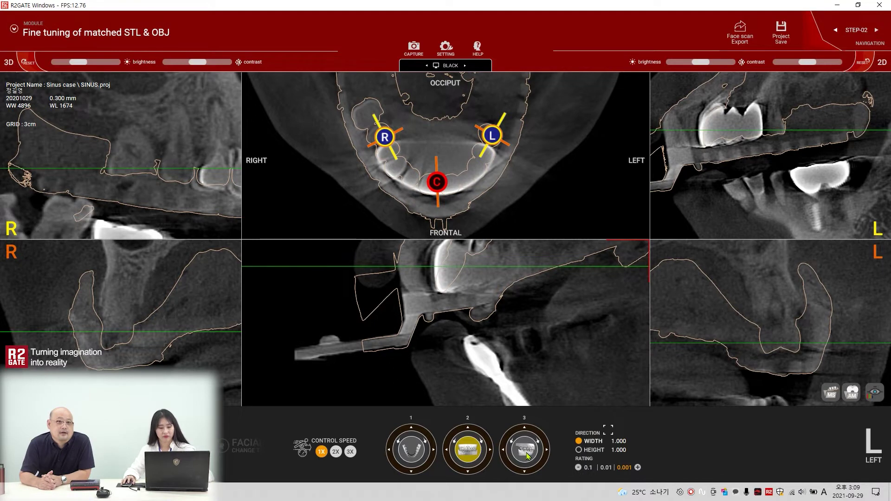
left_click_drag(441, 184, 437, 182)
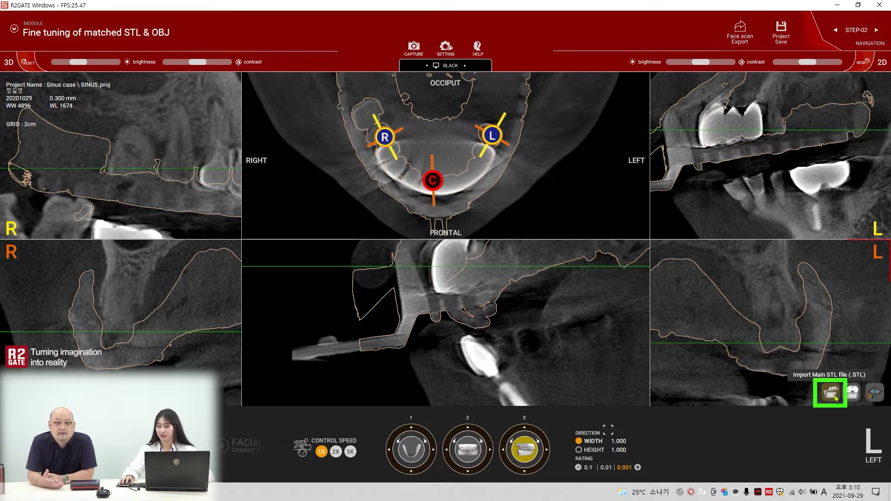
Import the upper STL from the Sinus case folder as the main STL and check its outline against the CBCT sections.
left_click(833, 395)
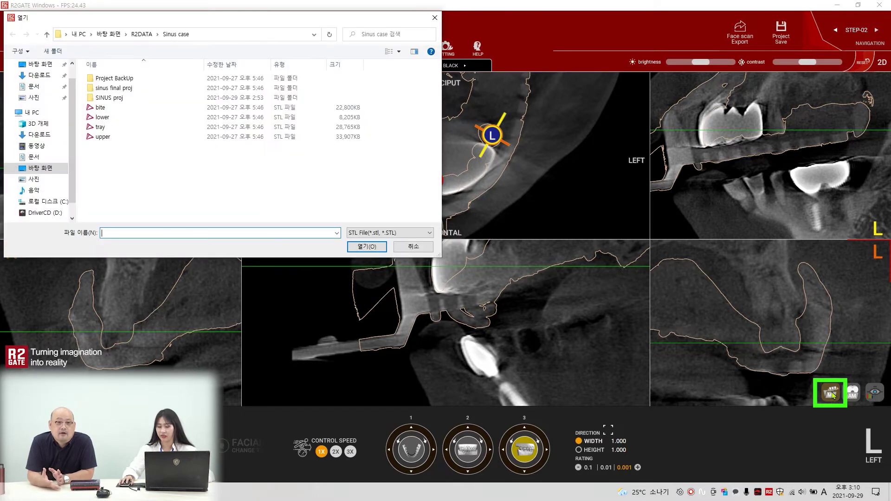
left_click(103, 139)
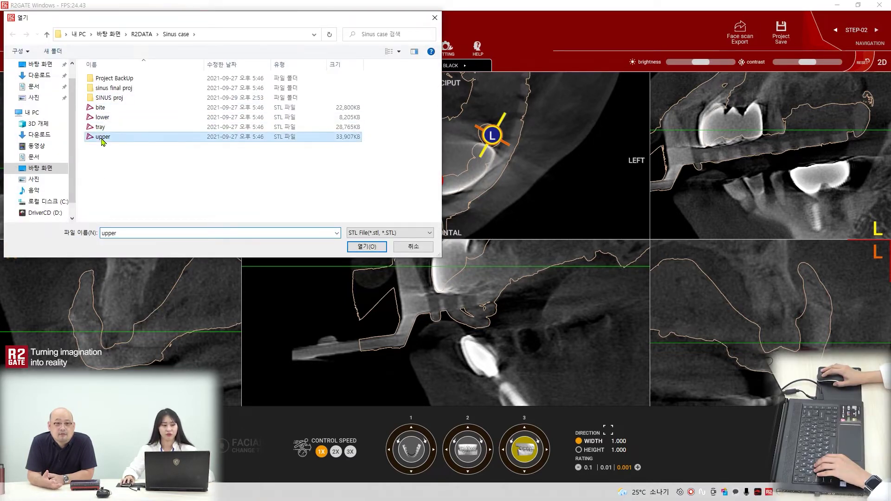
left_click(363, 247)
middle_click_drag(485, 291, 452, 343)
scroll(514, 301, "down", 2)
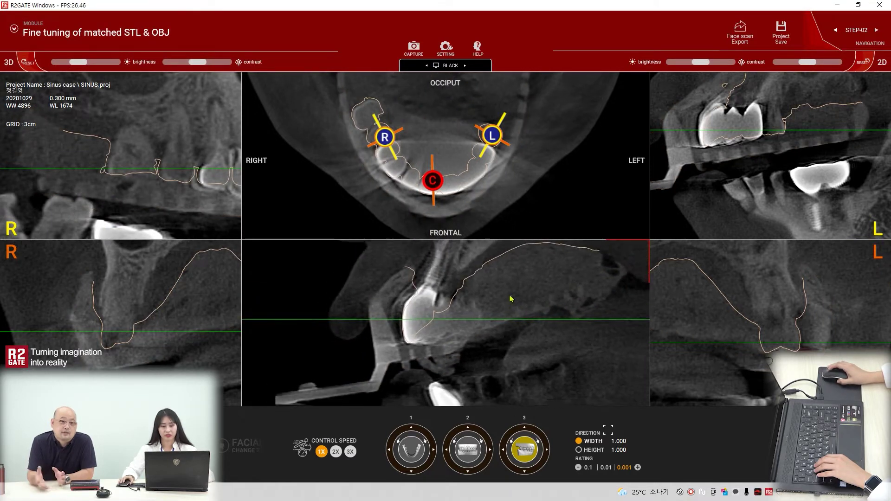
scroll(155, 140, "down", 2)
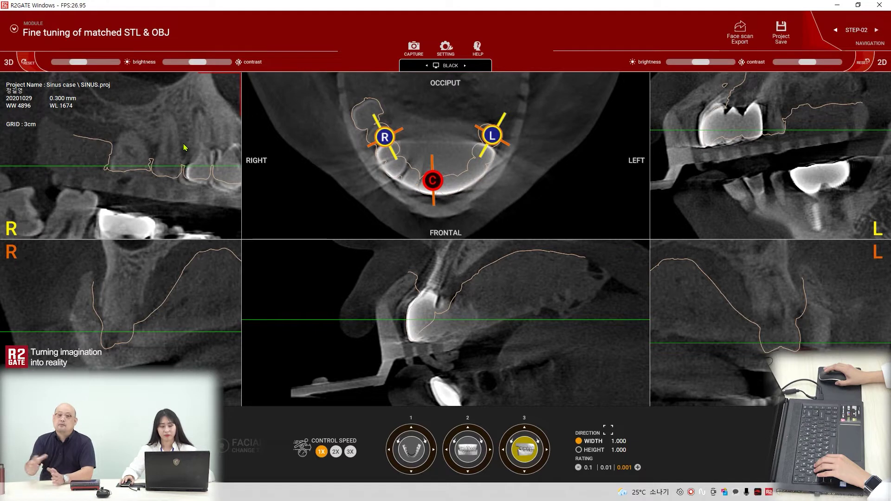
left_click(408, 453)
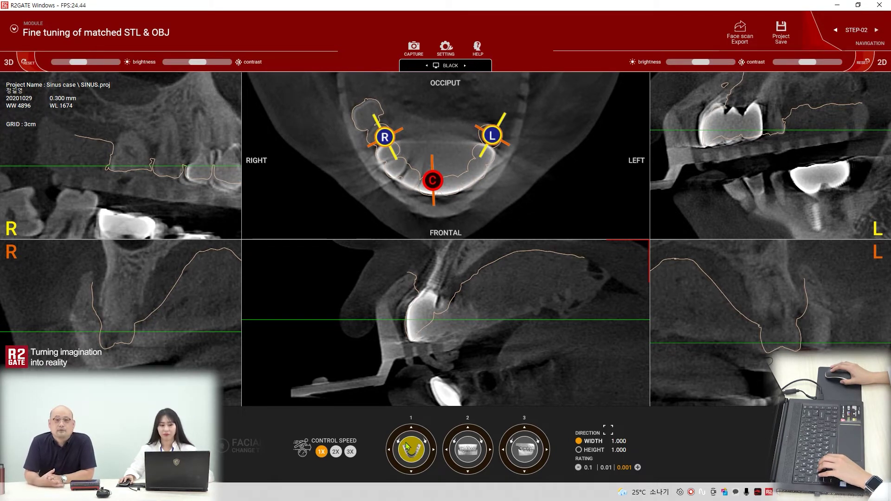
Switch to the EZ Wax Up module (step 06) and orient the upper model to an occlusal view.
left_click(125, 33)
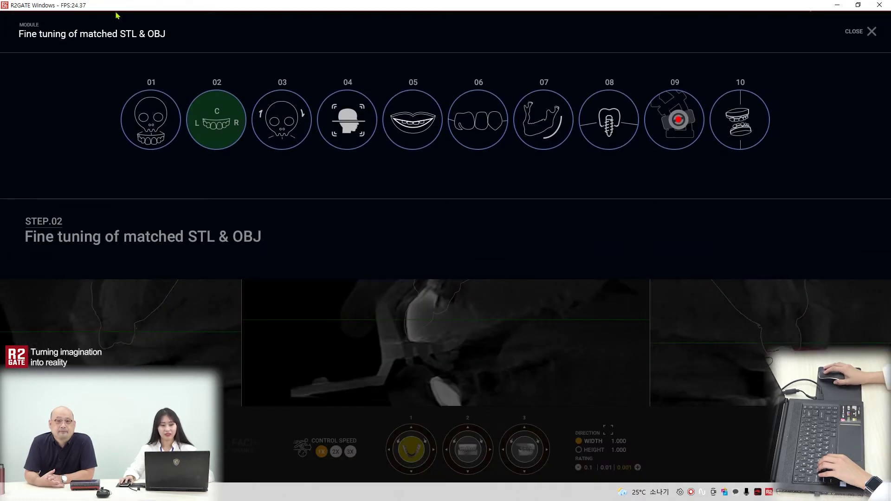
left_click(476, 129)
scroll(371, 231, "up", 5)
middle_click_drag(371, 230, 360, 264)
scroll(375, 259, "up", 3)
right_click_drag(394, 244, 383, 231)
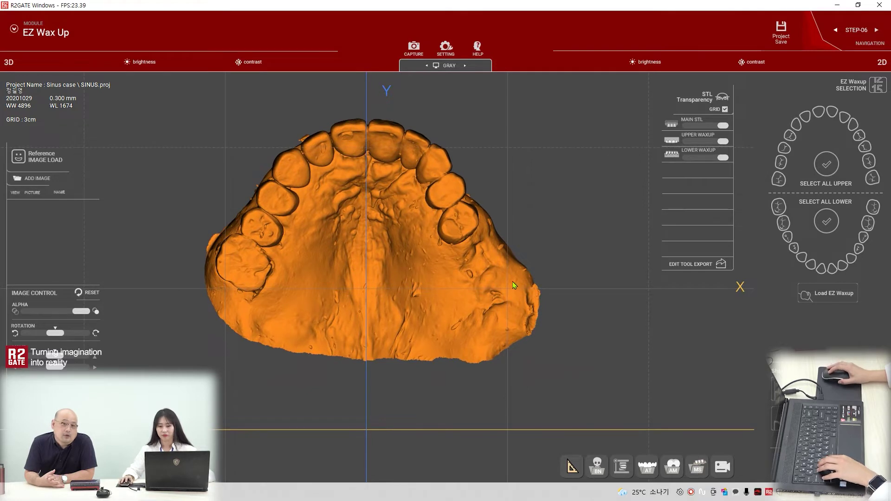
Select the upper left molars 26 and 27, load their EZ wax-ups and place them on the edentulous ridge behind the premolar.
left_click(870, 162)
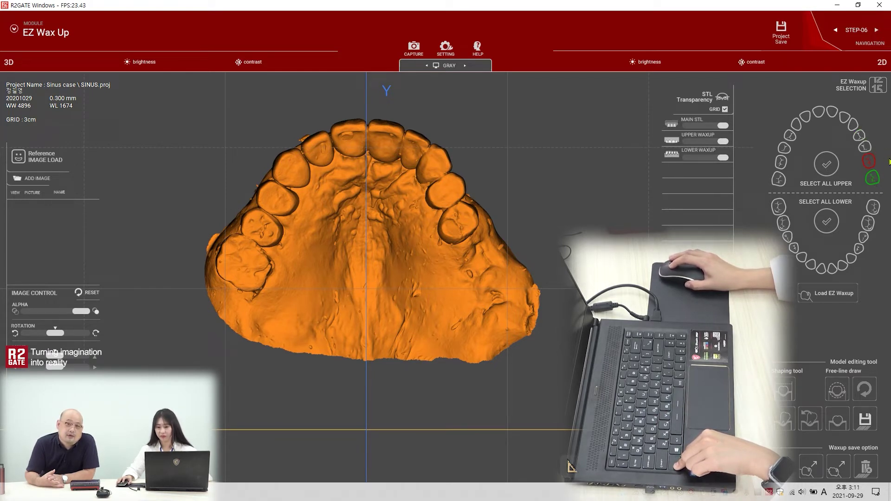
left_click(832, 300)
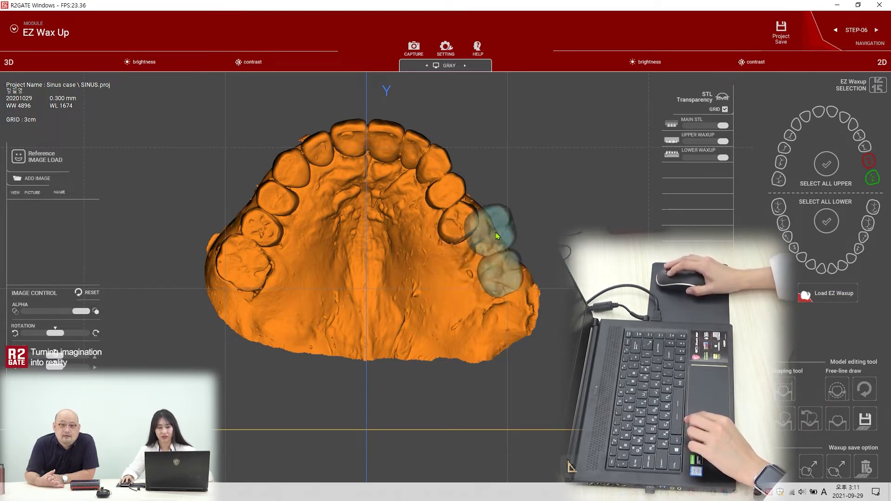
right_click_drag(464, 215, 440, 277)
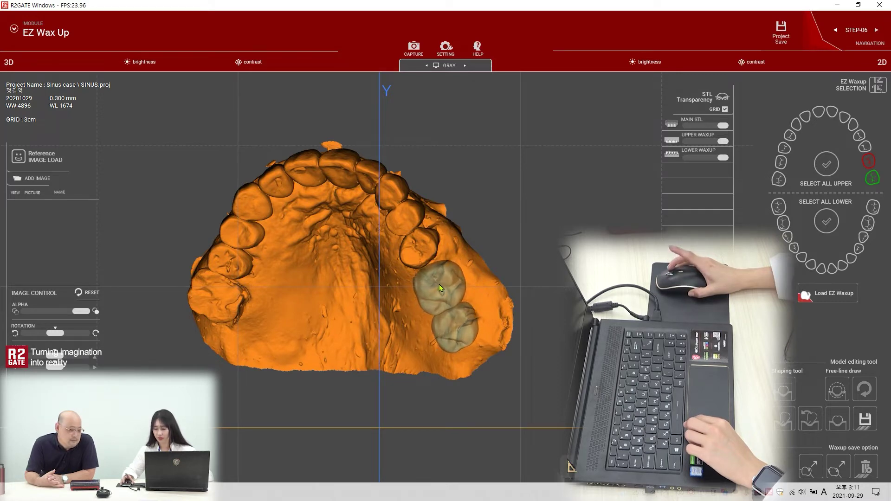
right_click(439, 284)
In buccal view, lower both molar wax-ups toward the neighbouring teeth's occlusal level and rotate them to follow the occlusal plane.
right_click_drag(319, 274, 375, 265)
scroll(374, 265, "up", 5)
right_click_drag(421, 324, 402, 259)
left_click(474, 252)
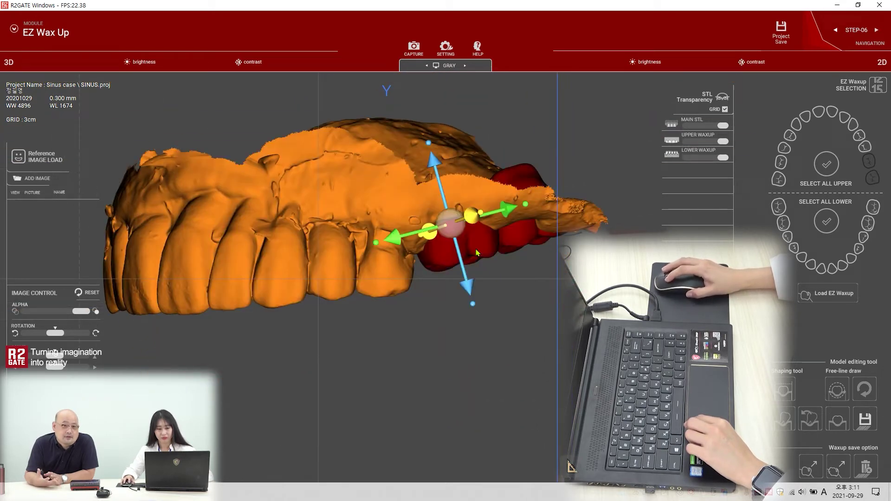
left_click_drag(451, 229, 465, 241)
scroll(465, 243, "down", 7, "ctrl")
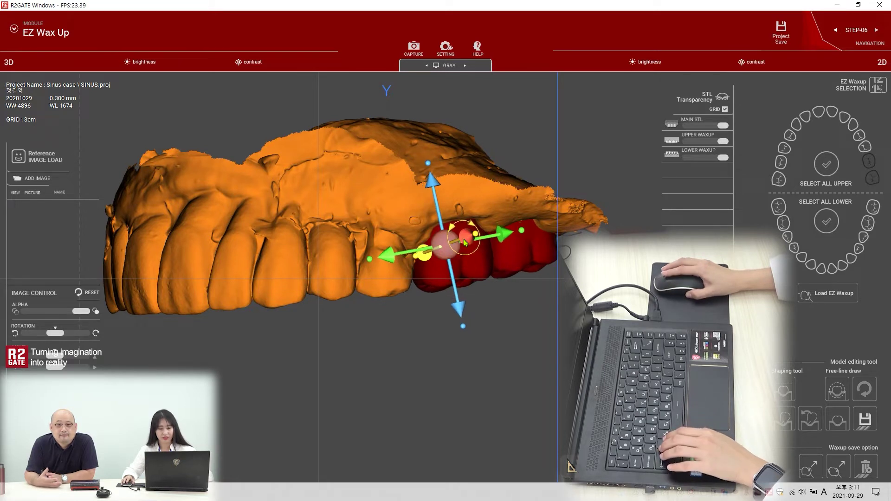
scroll(466, 241, "down", 3, "ctrl")
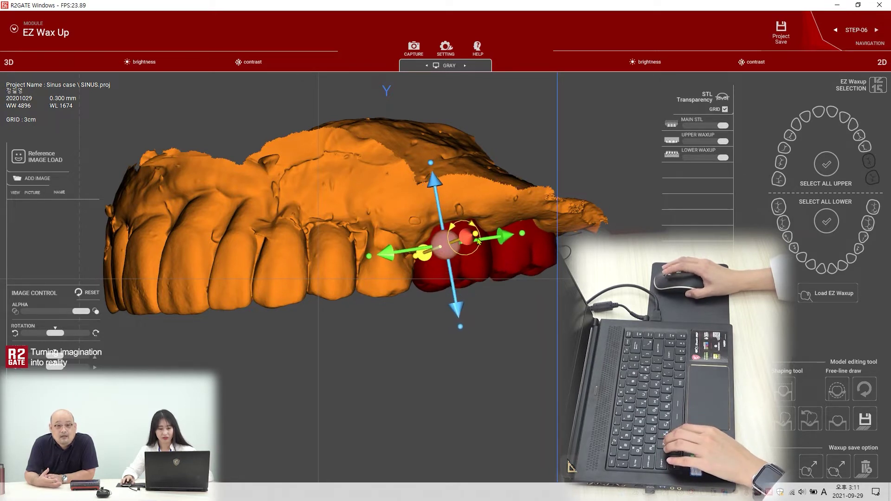
scroll(505, 239, "down", 8, "ctrl")
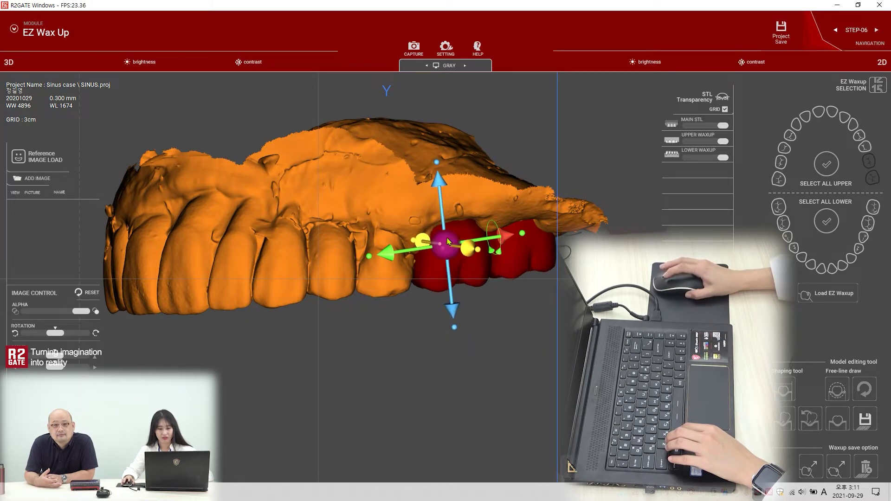
left_click_drag(444, 229, 444, 228)
Adjust the height of the molar wax-ups from the palatal side and shift them buccally in occlusal view.
right_click_drag(406, 307, 402, 208)
left_click_drag(393, 251, 394, 242)
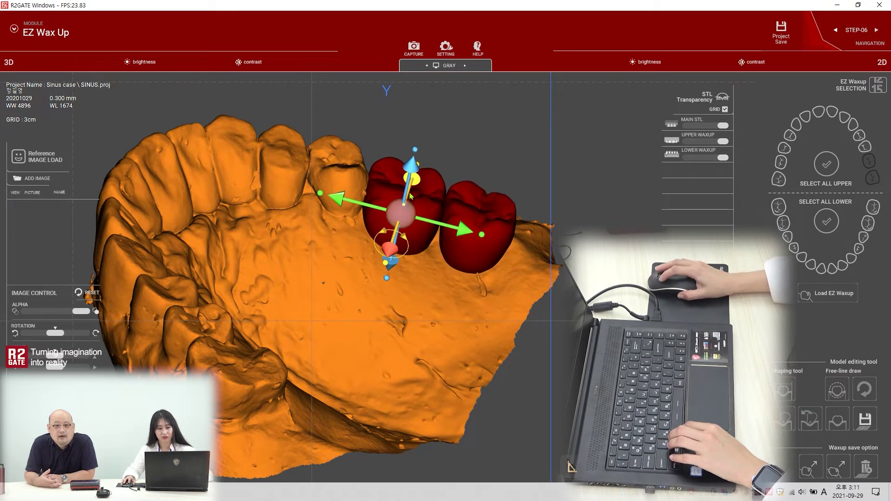
left_click_drag(413, 169, 412, 163)
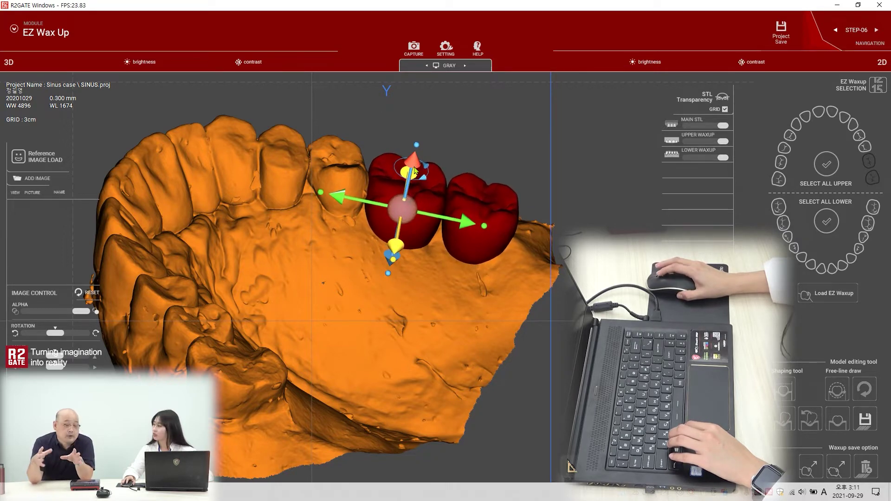
right_click_drag(301, 209, 327, 239)
right_click_drag(429, 269, 470, 218)
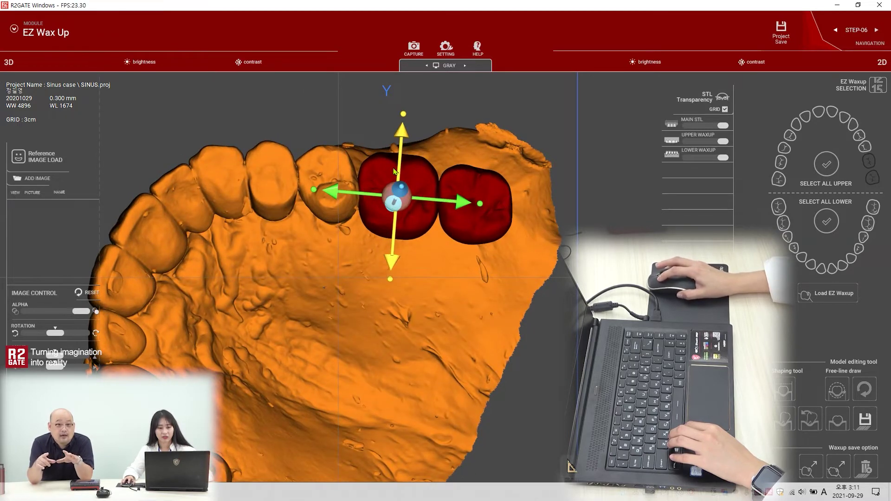
left_click_drag(400, 166, 405, 165)
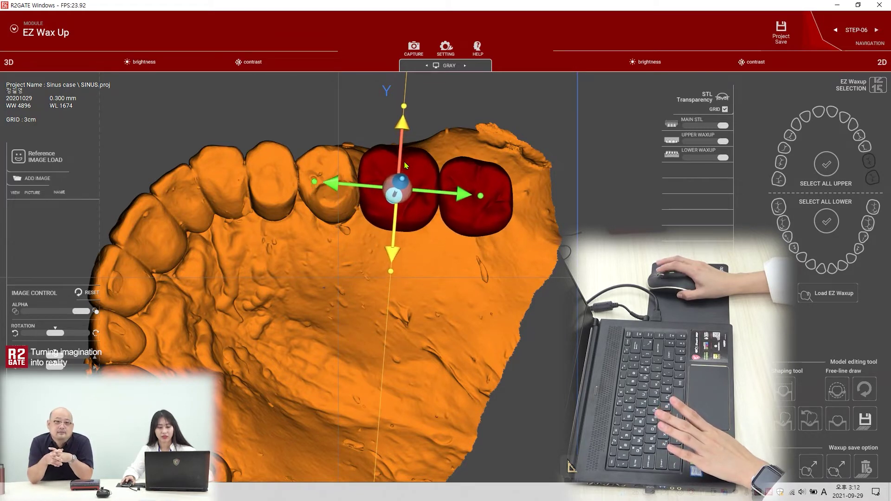
Refine the size, rotation and buccal position of the molar wax-ups in line with the arch, and check them from the buccal side.
left_click_drag(437, 195, 466, 201)
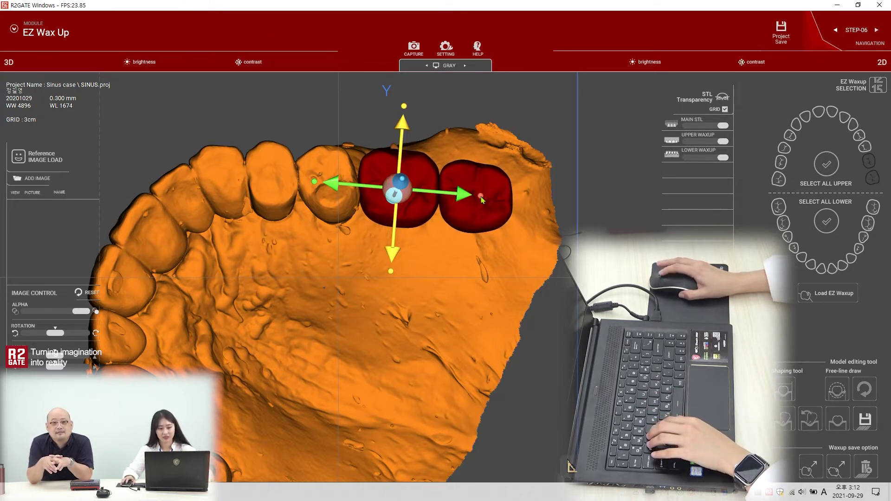
scroll(398, 187, "down", 4, "ctrl")
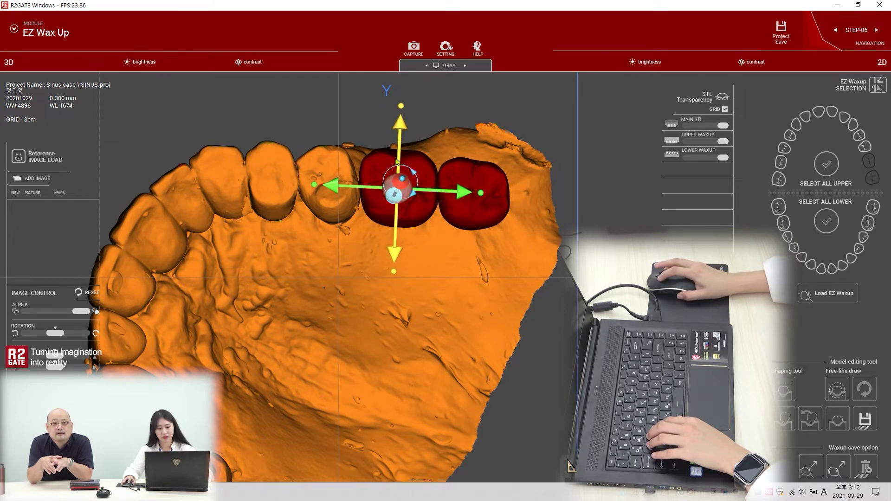
left_click_drag(399, 158, 400, 154)
left_click(534, 335)
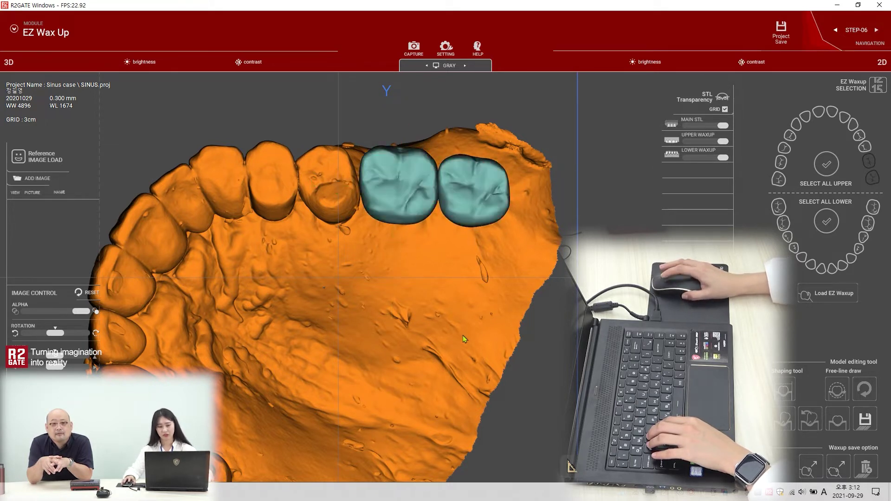
right_click_drag(364, 210, 379, 277)
left_click(379, 276)
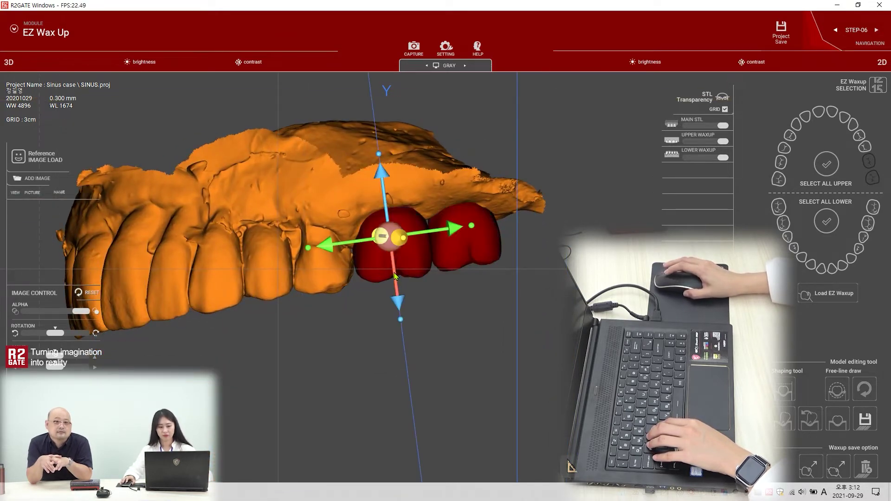
left_click(508, 362)
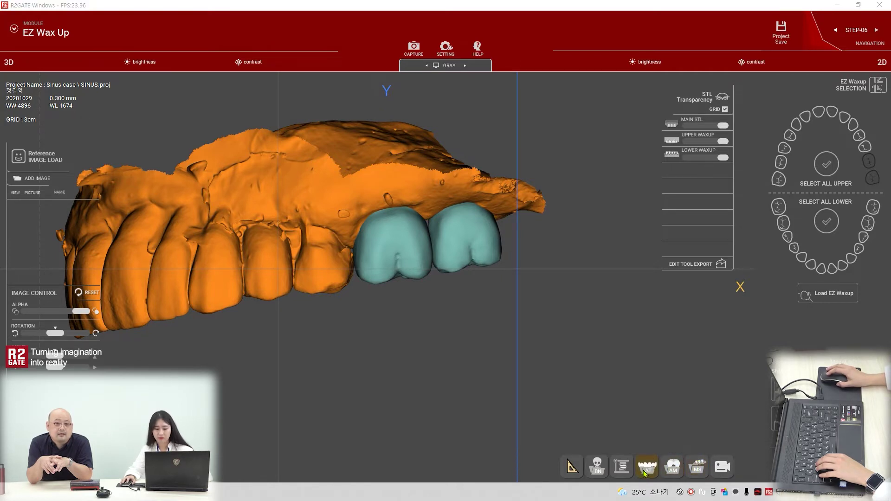
Import the lower STL as the antagonist model and view the occlusion from behind.
left_click(661, 470)
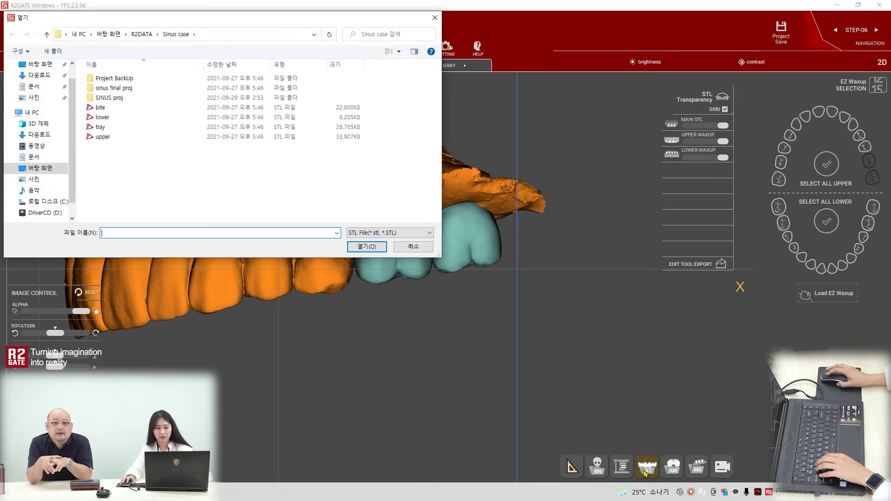
left_click(102, 118)
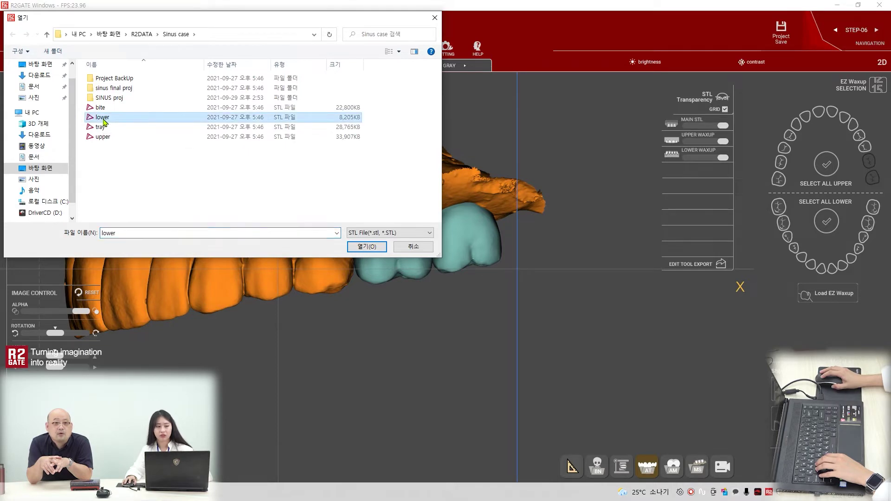
left_click(363, 254)
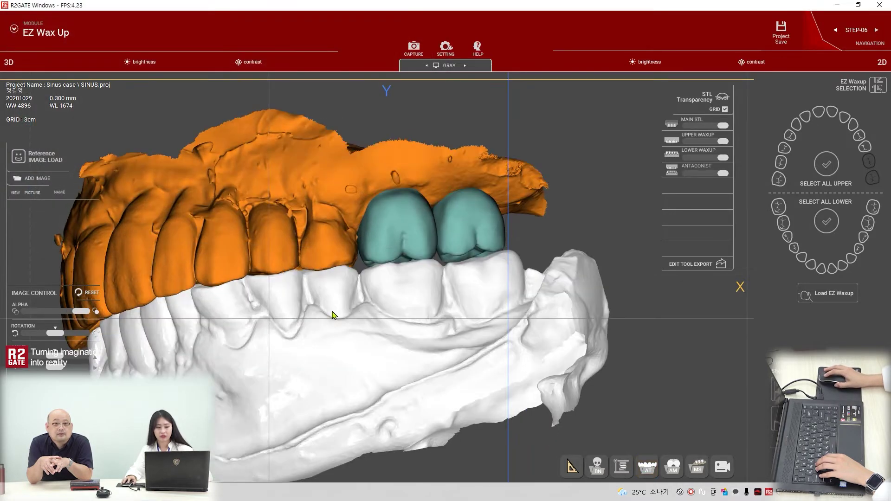
mouse_move(300, 326)
left_mouse_down()
mouse_move(438, 312)
mouse_move(347, 339)
mouse_move(298, 324)
left_mouse_up()
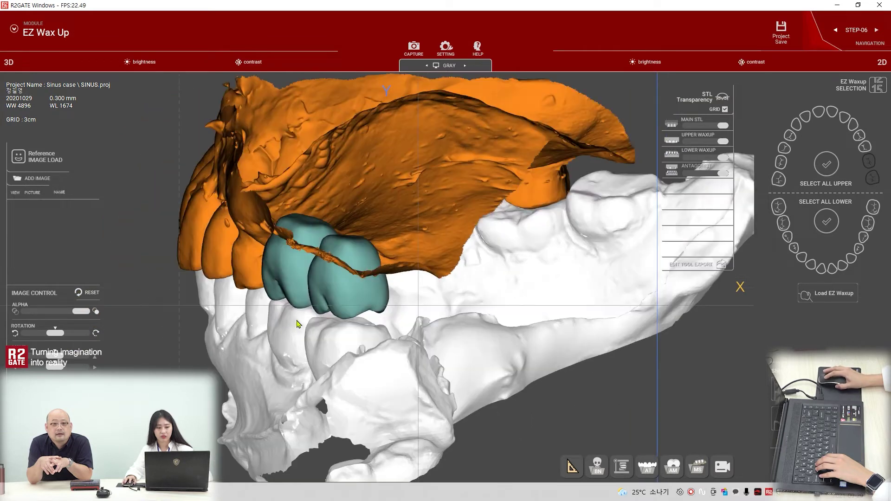
Reposition the molar wax-ups over the opposing lower molars, working from the posterior and buccal views.
left_click(337, 302)
left_click_drag(338, 302, 293, 342)
left_click_drag(266, 266, 271, 264)
left_click_drag(293, 344, 408, 335)
left_click(427, 285)
left_click_drag(393, 275, 408, 252)
left_click_drag(476, 254, 476, 255)
Finish fitting the molar wax-ups against the lower molars in buccal view and check the occlusion.
right_click_drag(468, 328, 399, 305)
left_click_drag(393, 233, 399, 236)
left_click(411, 369)
right_click_drag(411, 370, 415, 317)
left_click(462, 249)
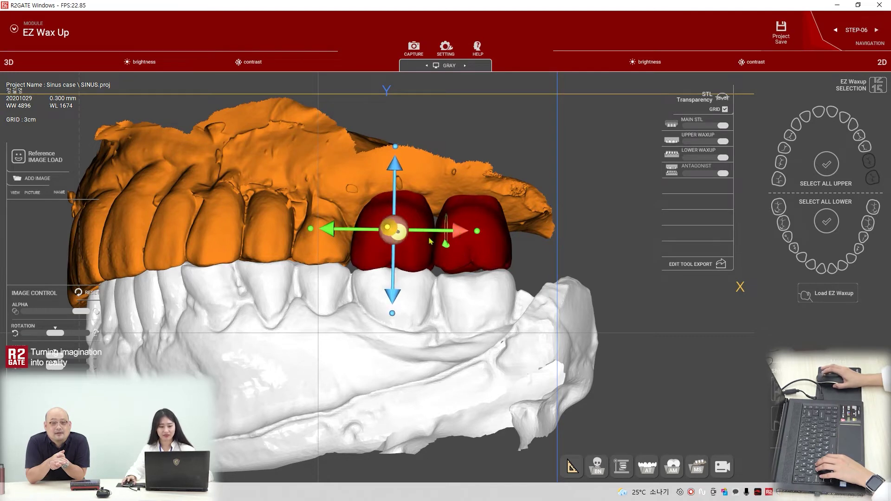
left_click(455, 342)
mouse_move(453, 344)
right_mouse_down()
mouse_move(448, 354)
mouse_move(439, 349)
right_mouse_up()
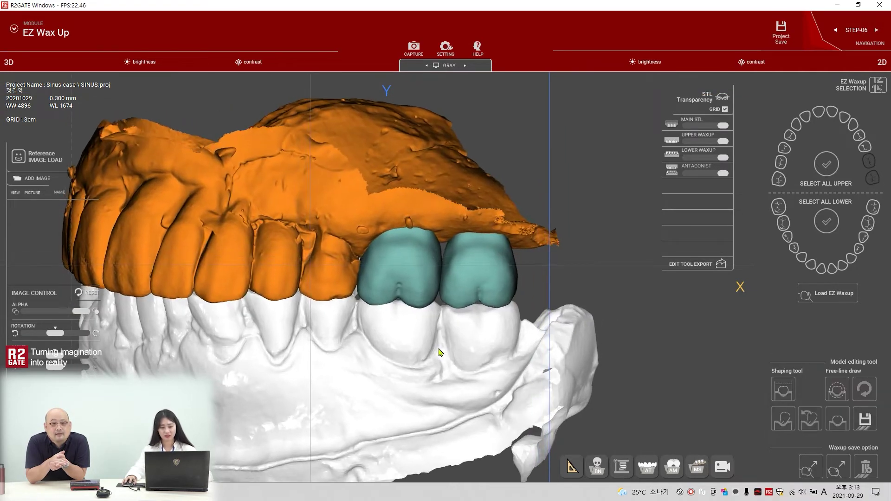
Save all wax-ups as separate STL files and inspect the exported molars on the model.
left_click(834, 472)
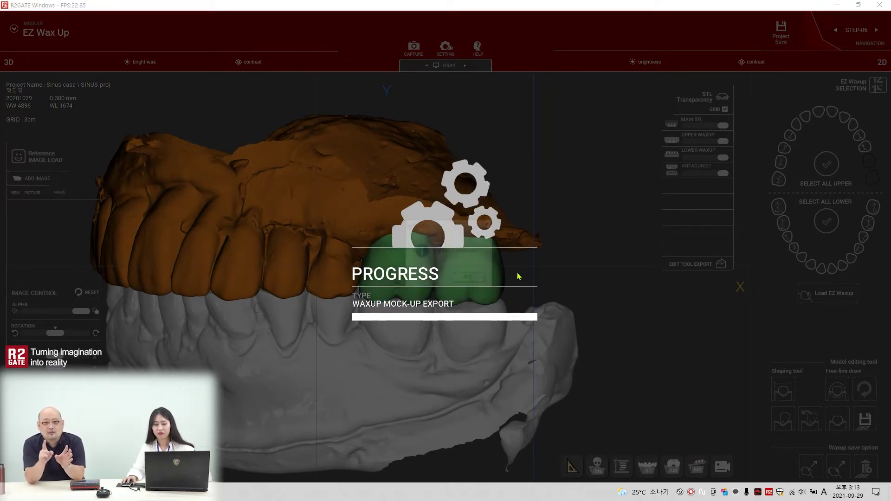
left_click(473, 279)
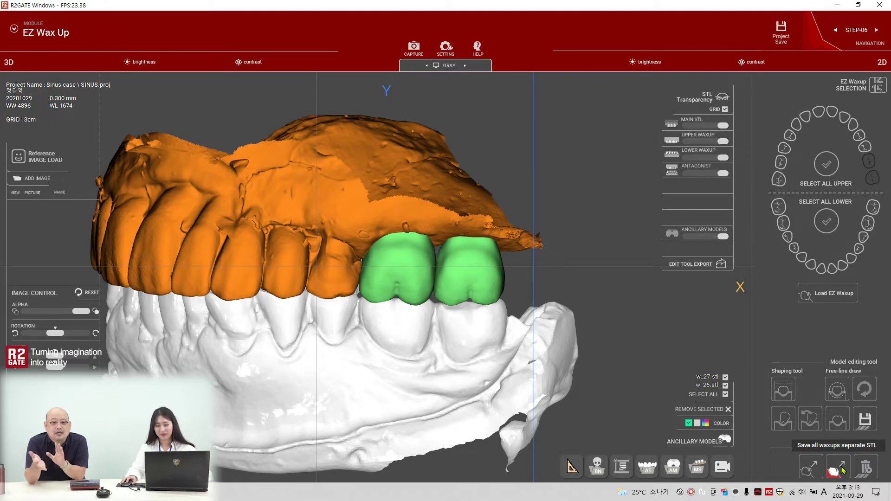
left_click_drag(481, 369, 502, 327)
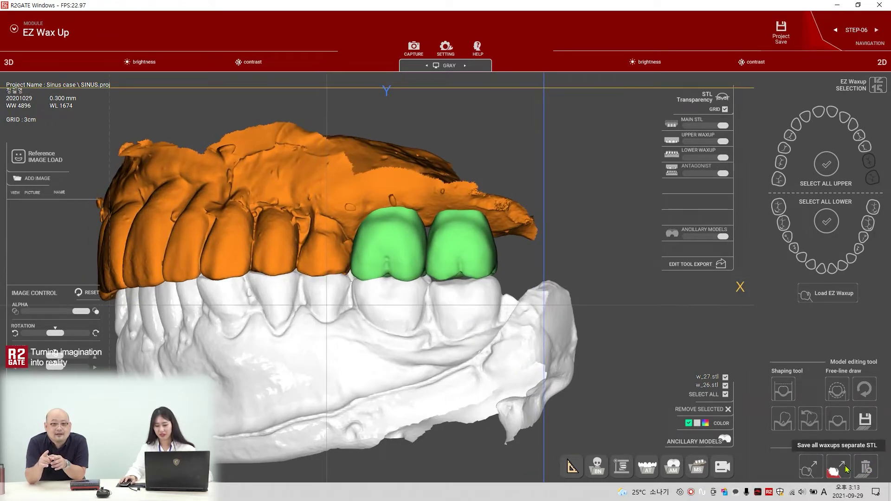
scroll(413, 258, "up", 5)
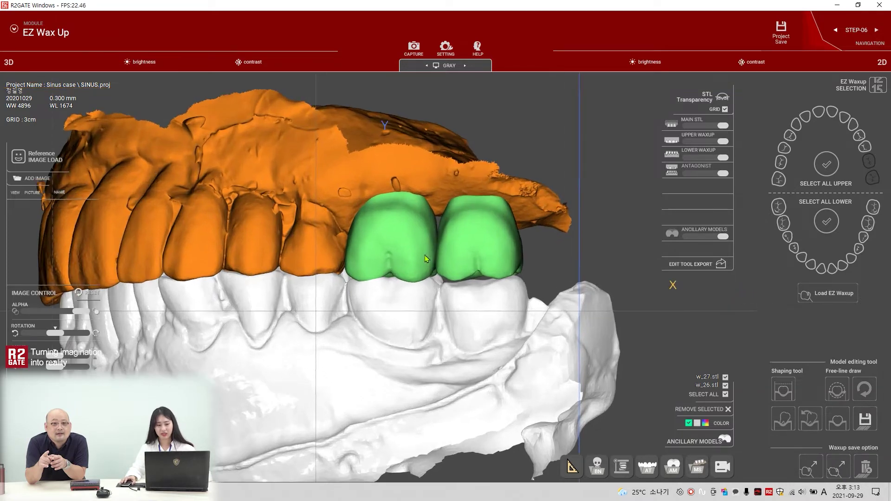
left_click_drag(380, 228, 395, 245)
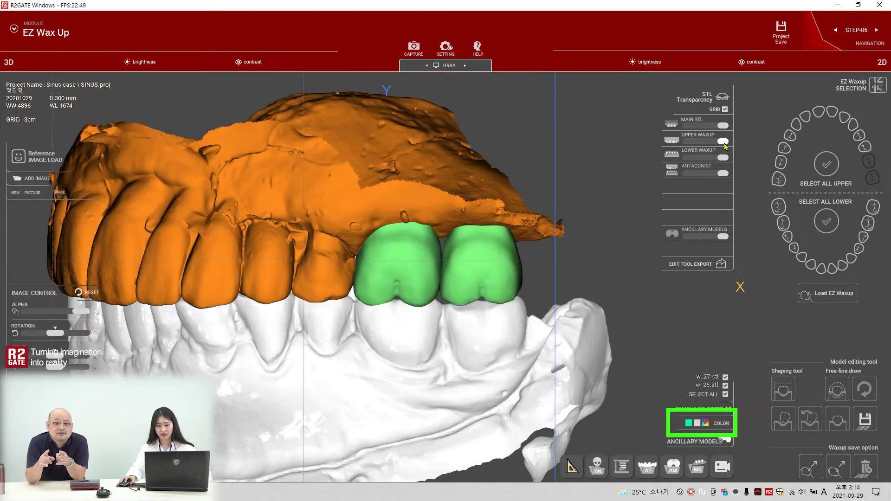
left_click(691, 141)
left_click(691, 142)
left_click(692, 141)
left_click(691, 142)
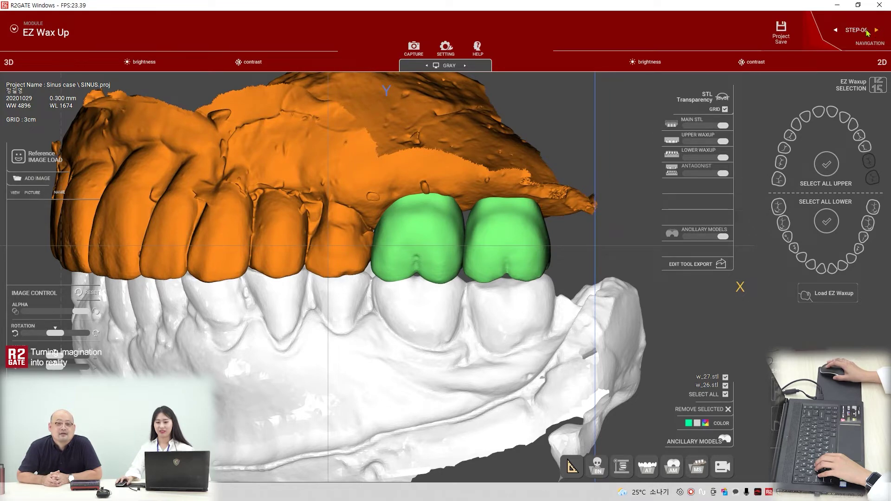
Advance past Mandibular Nerve tracing to the Implant surgery module and hide the antagonist model in the 3D view.
left_click(877, 30)
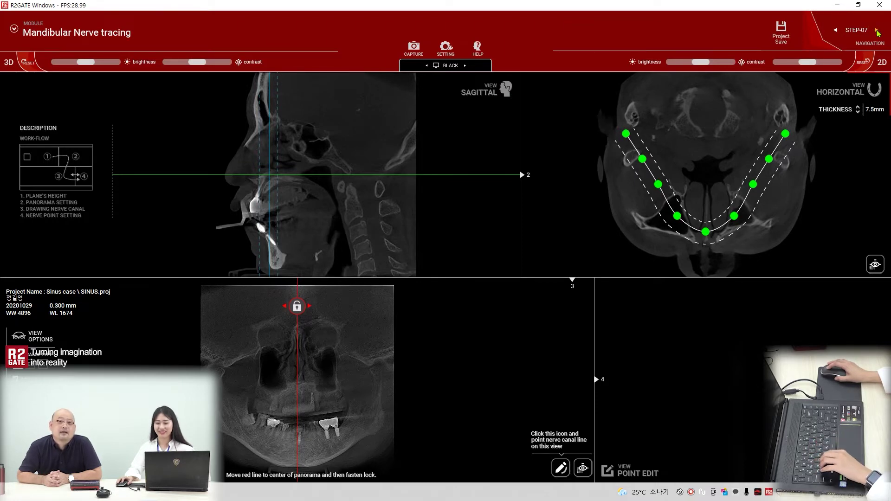
left_click(877, 41)
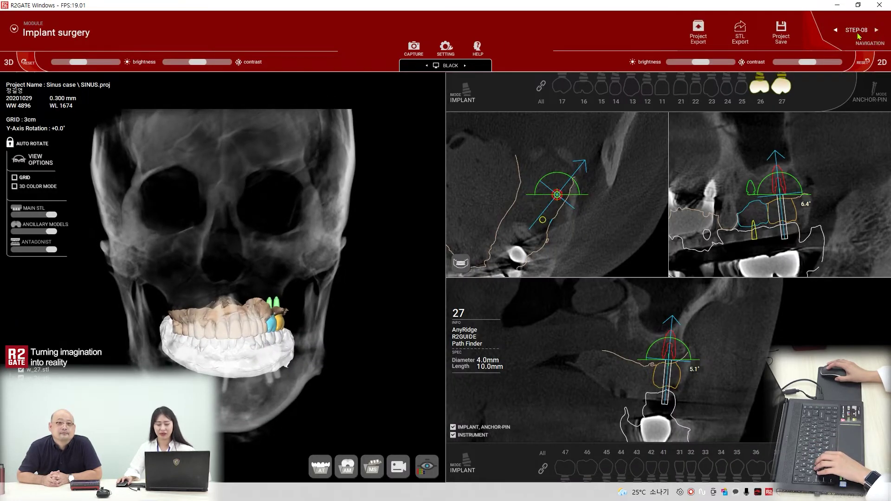
scroll(271, 265, "up", 5)
scroll(272, 256, "up", 5)
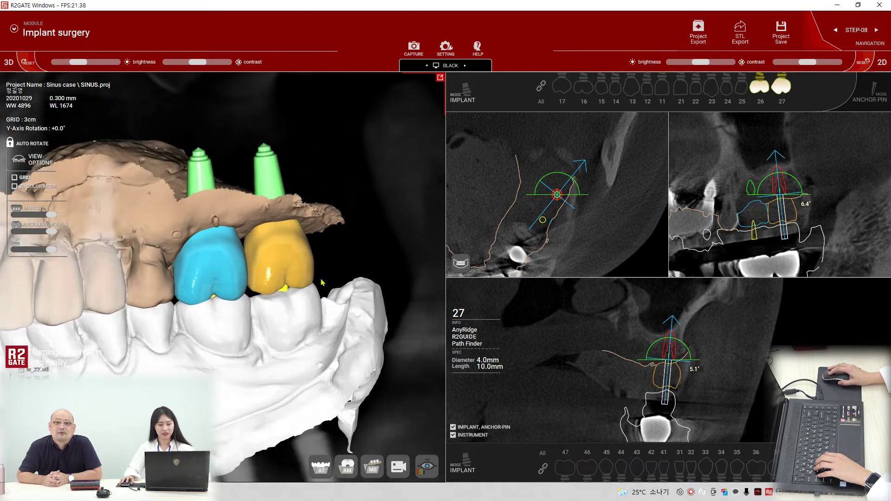
scroll(291, 288, "down", 5)
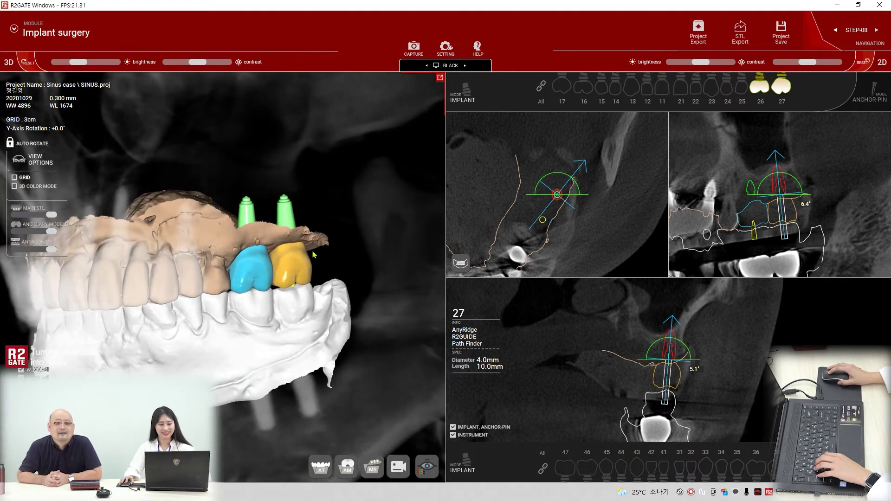
middle_click_drag(202, 286, 269, 282)
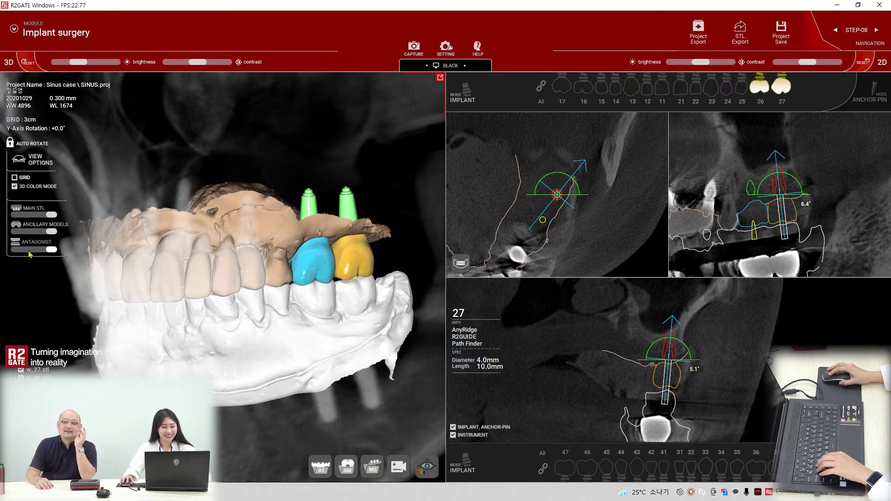
left_click(51, 249)
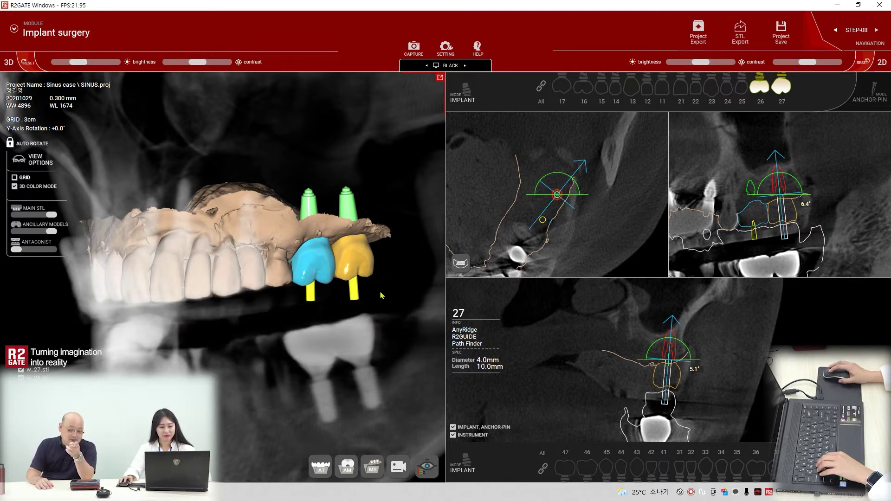
Select the implant at 26, reposition it in the buccolingual section and tilt it to about 5.5°.
left_click(310, 210)
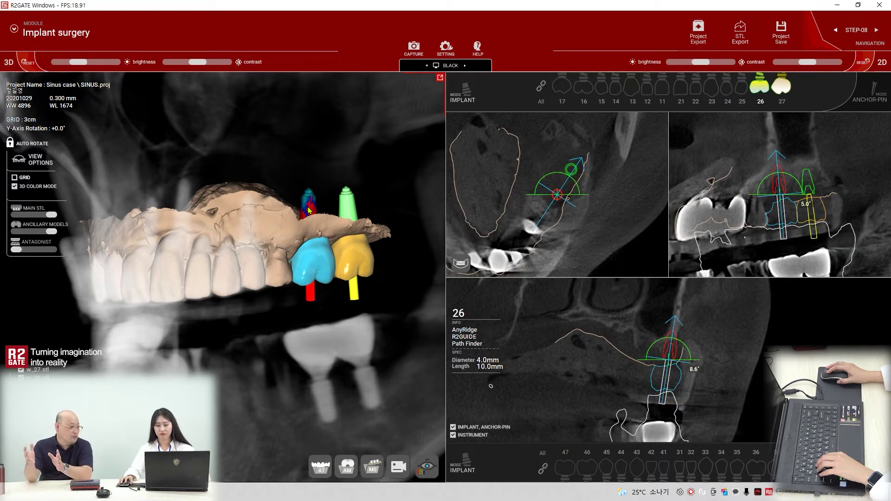
scroll(664, 353, "up", 3)
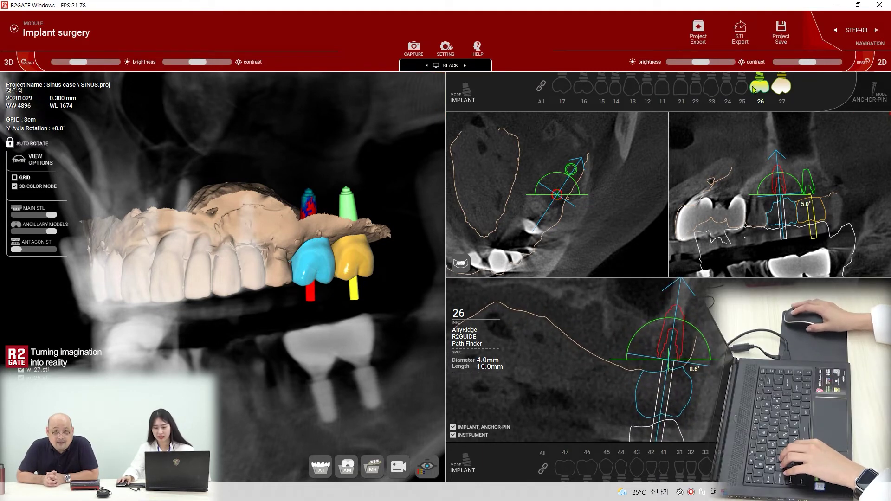
scroll(573, 235, "up", 1)
scroll(766, 200, "up", 3)
left_click_drag(667, 361, 650, 359)
left_click_drag(649, 430, 686, 398)
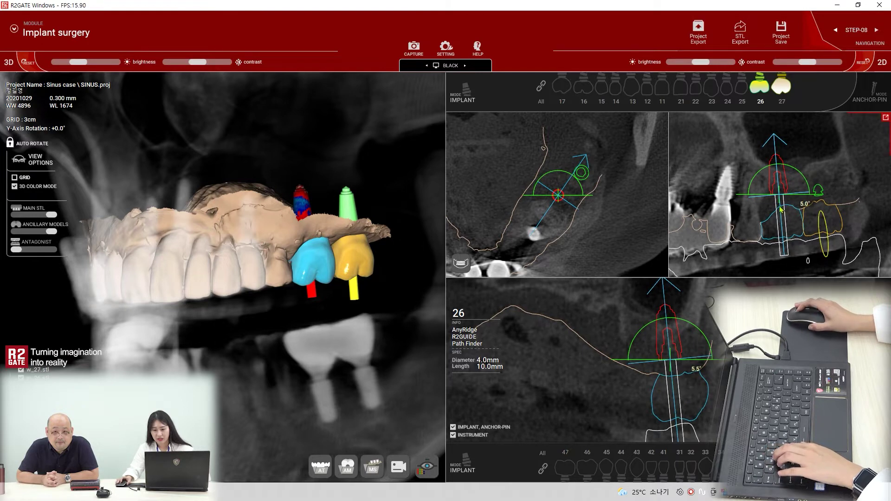
Tilt the implant at 26 to about 1.6° in the mesiodistal section, centred over the molar wax-up.
scroll(804, 255, "up", 2)
left_click_drag(803, 255, 798, 261)
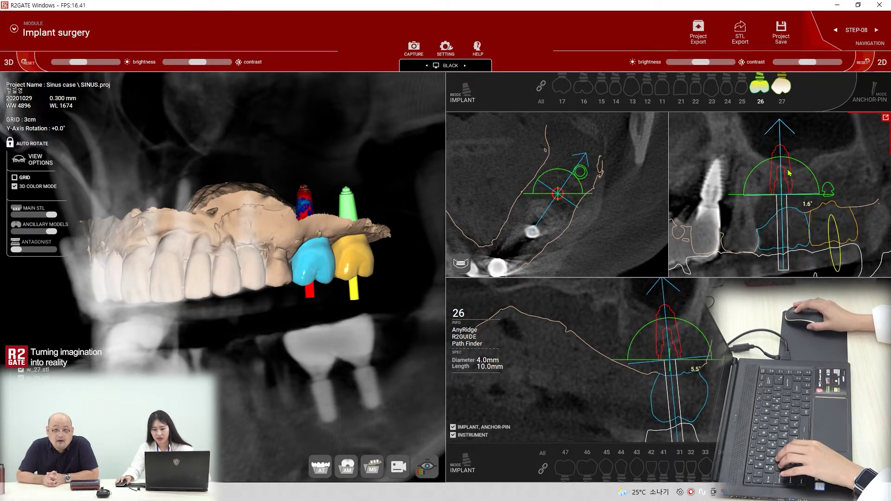
scroll(789, 195, "up", 2)
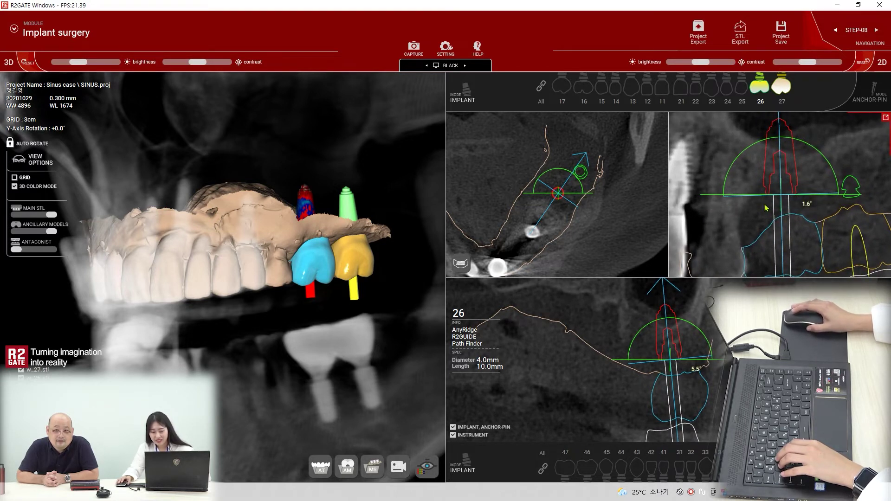
scroll(807, 158, "down", 1)
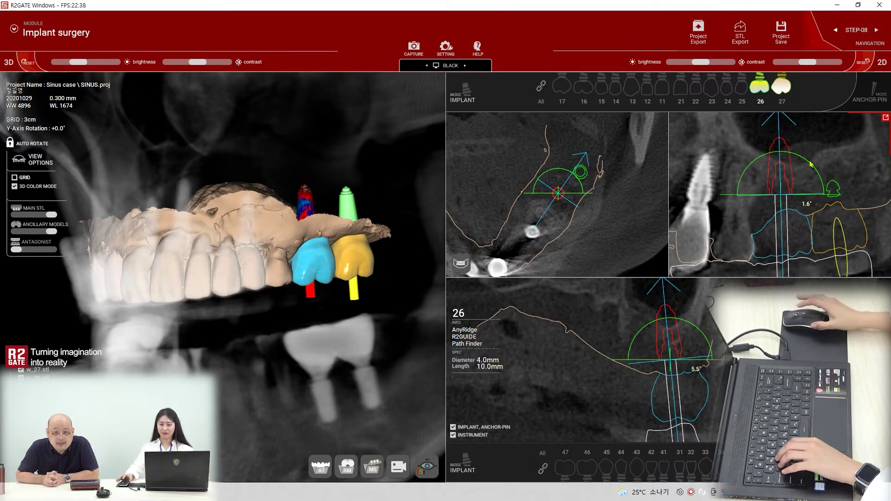
Replace the implant at 26 with a MegaGen BD Normal of 4.4 mm diameter and 8.5 mm length.
right_click(564, 354)
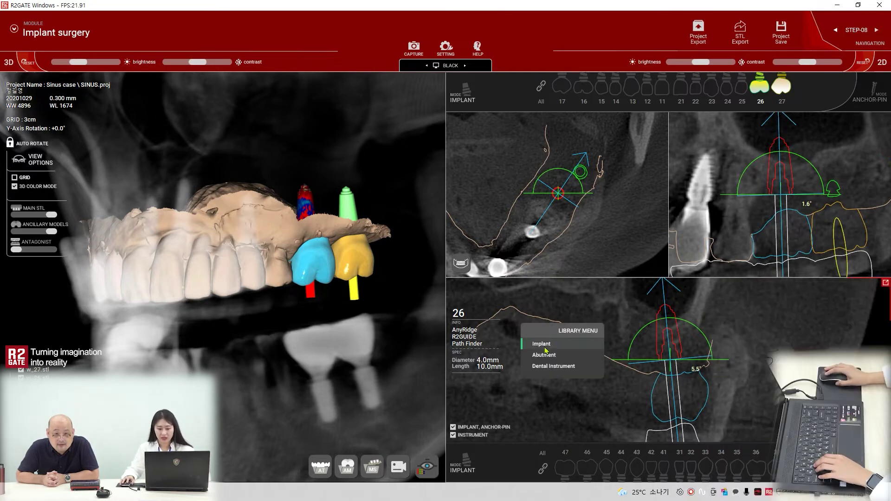
left_click(544, 348)
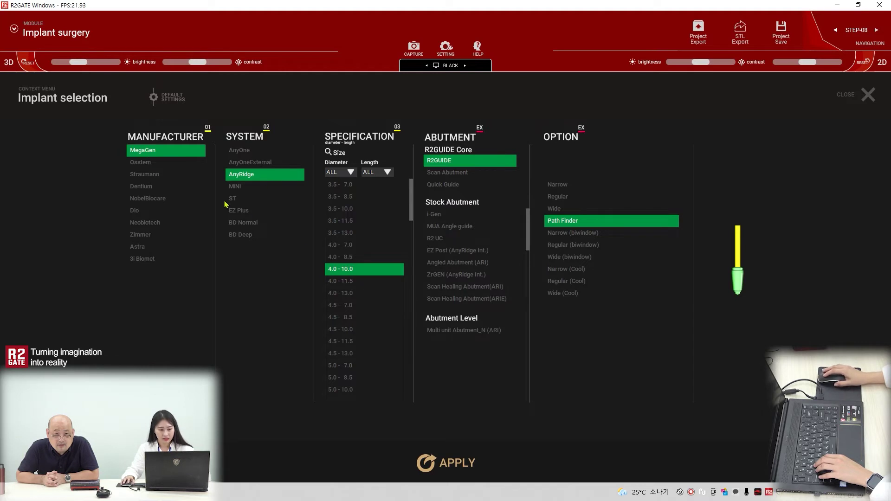
left_click(243, 227)
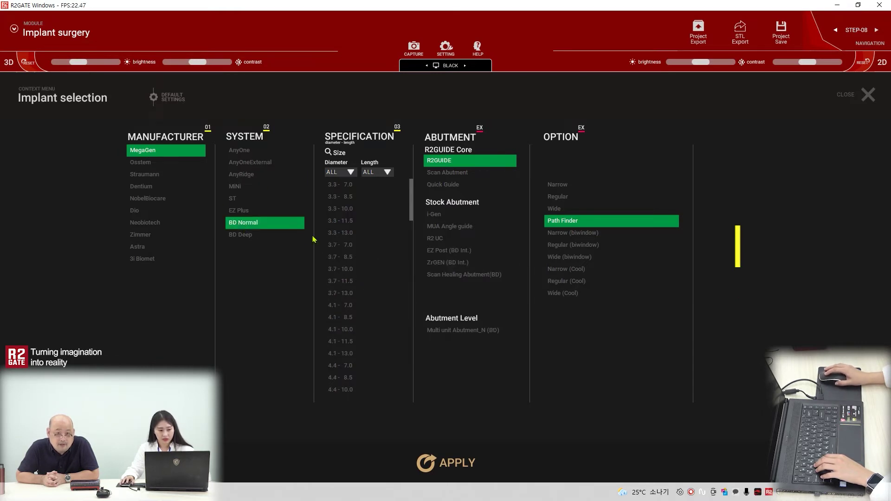
scroll(346, 356, "down", 2)
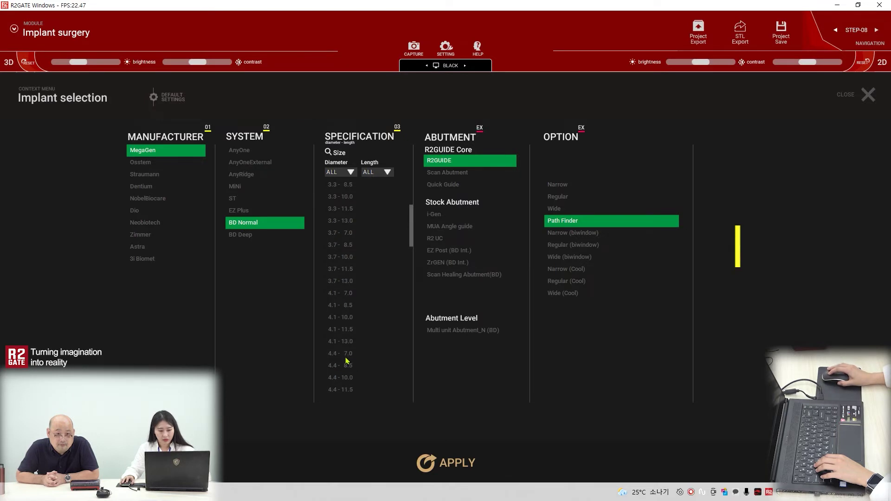
left_click(347, 367)
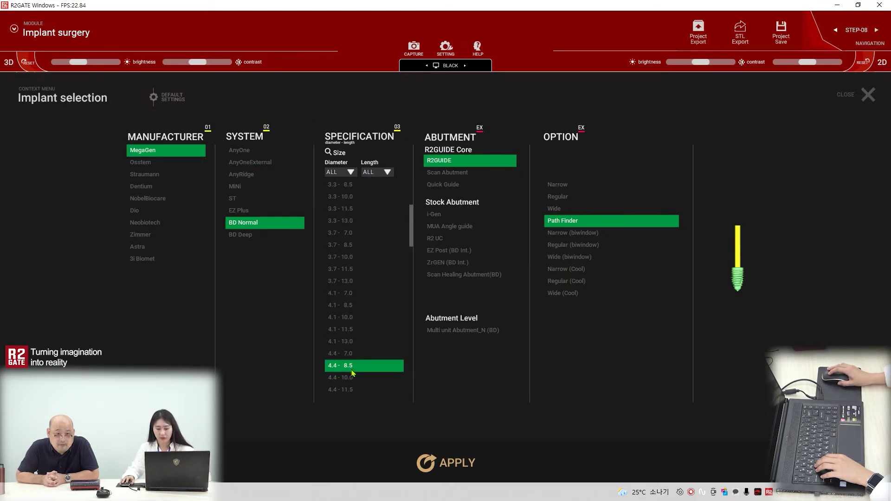
left_click(446, 463)
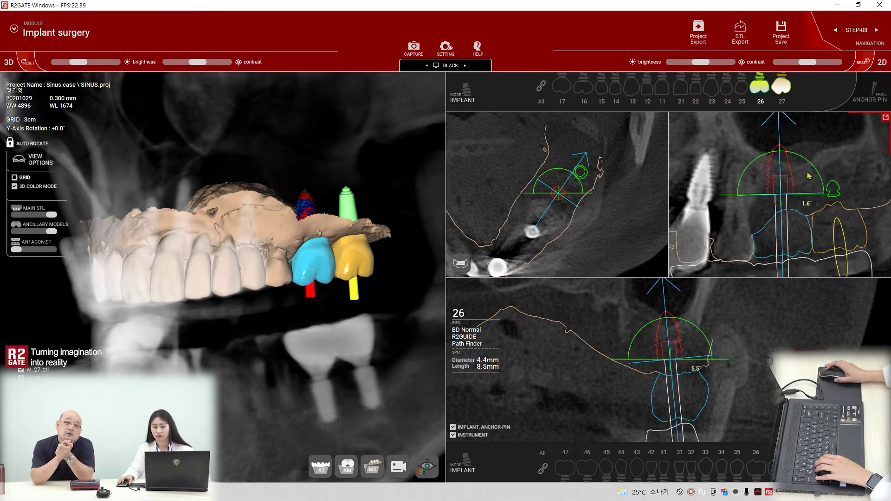
Show the 5 mm grid and measure from the sinus floor to the tip of implant 26, checking it in the enlarged sections.
scroll(784, 196, "up", 3)
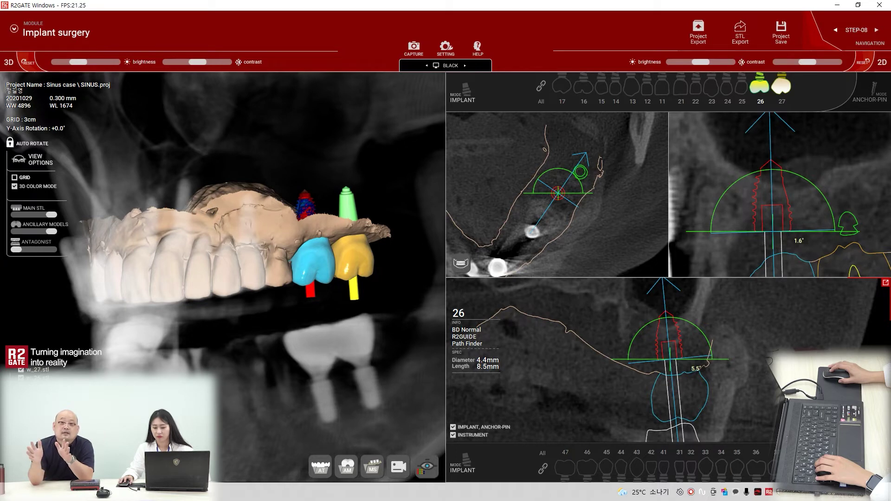
left_click(803, 430)
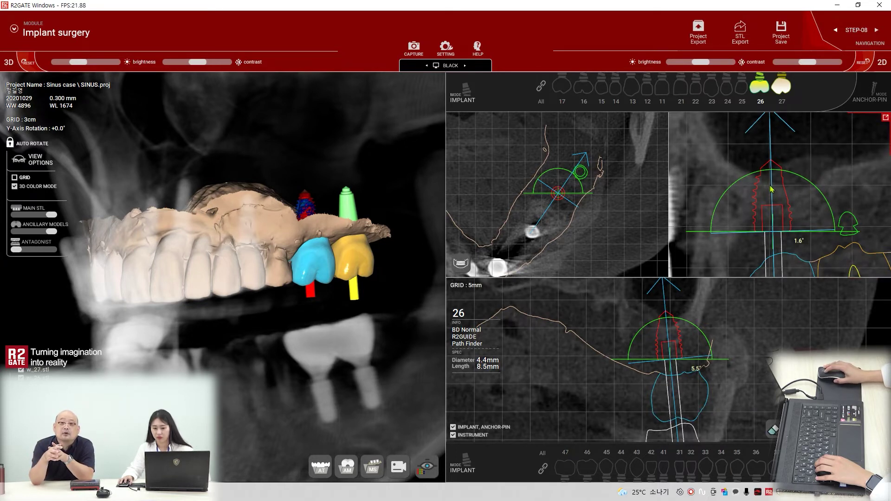
left_click(771, 161)
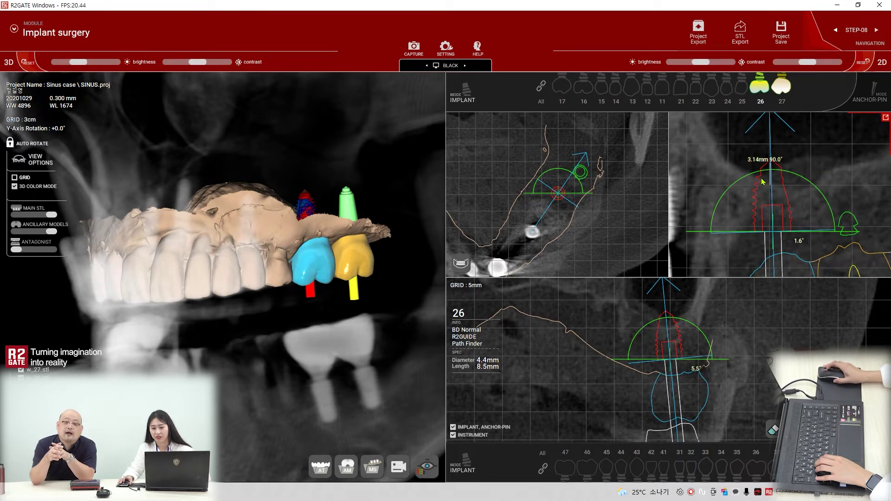
left_click(887, 118)
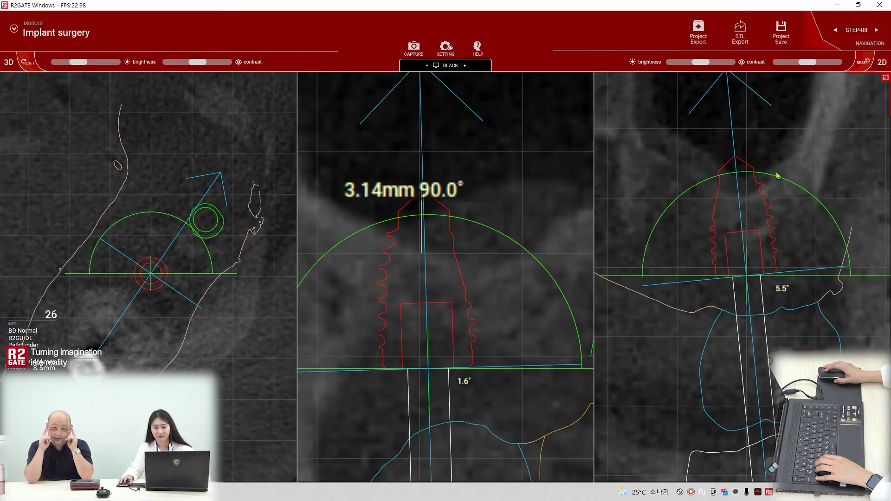
left_click(887, 78)
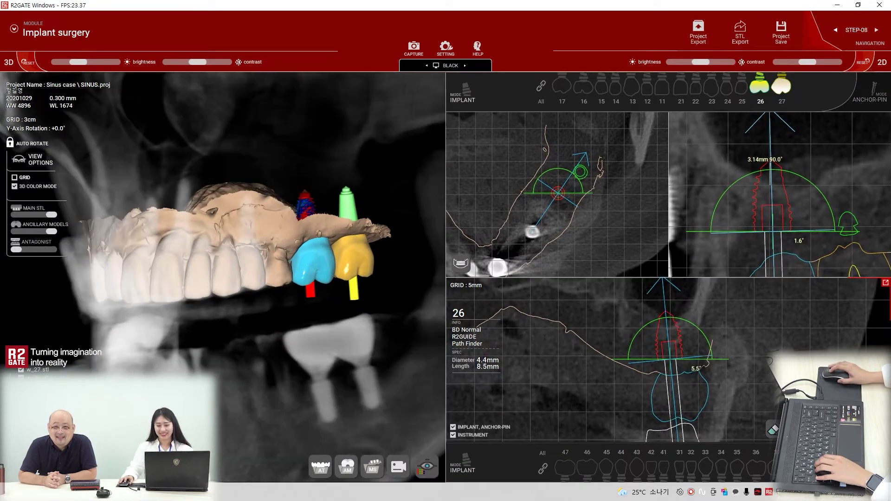
Add an R2 SINUS (Densah with stopper) instrument at 26, D=4.0 L=6.0, with R2GUIDE core and Pass finder option.
right_click(690, 362)
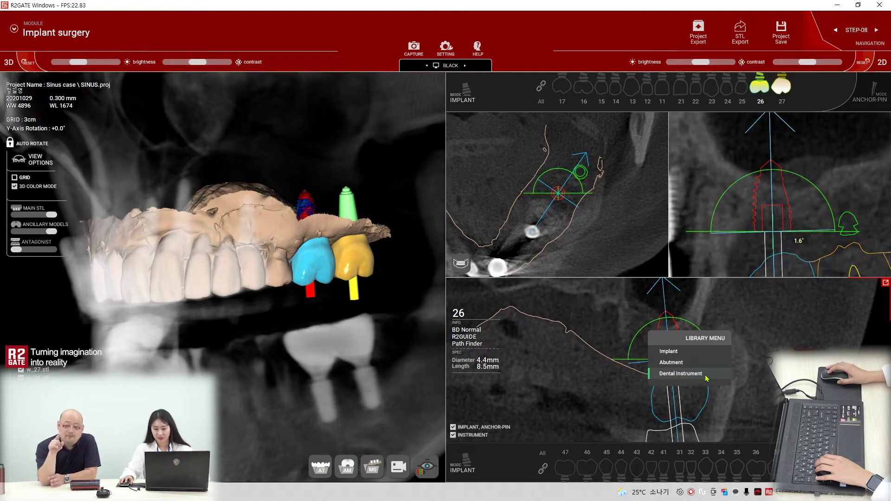
left_click(682, 375)
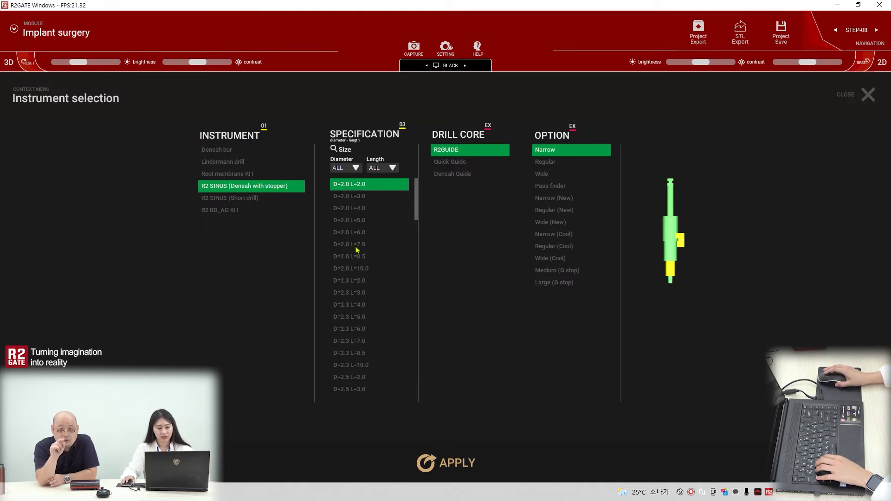
scroll(360, 265, "down", 5)
scroll(364, 292, "down", 9)
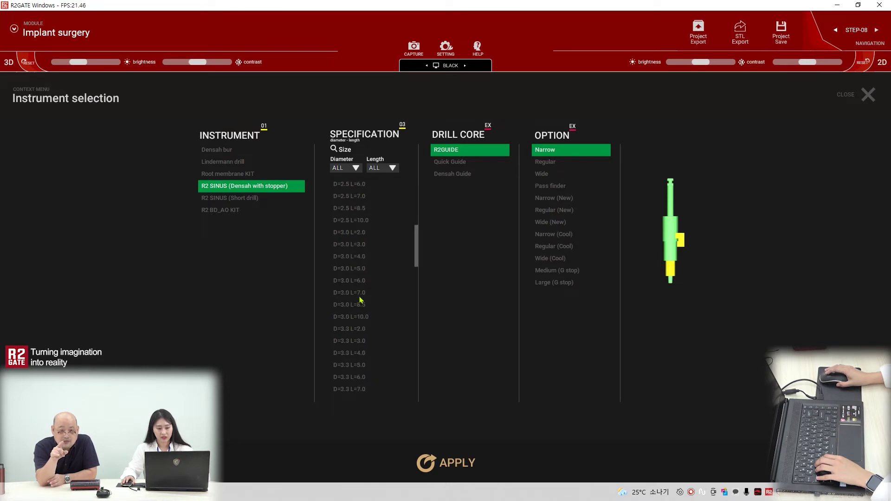
scroll(358, 325, "down", 1)
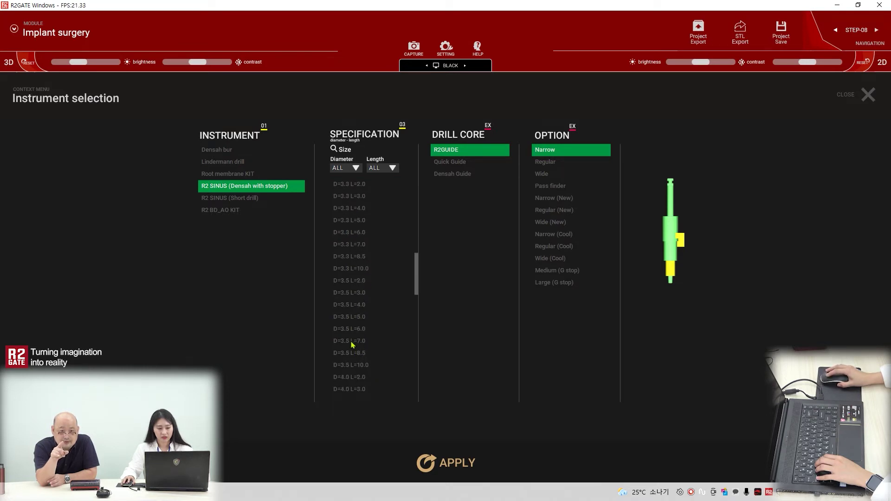
scroll(350, 383, "down", 2)
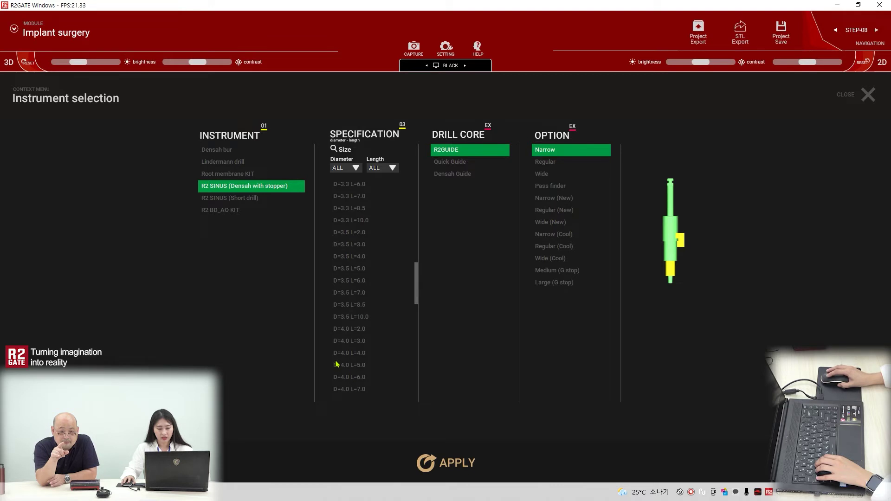
left_click(350, 378)
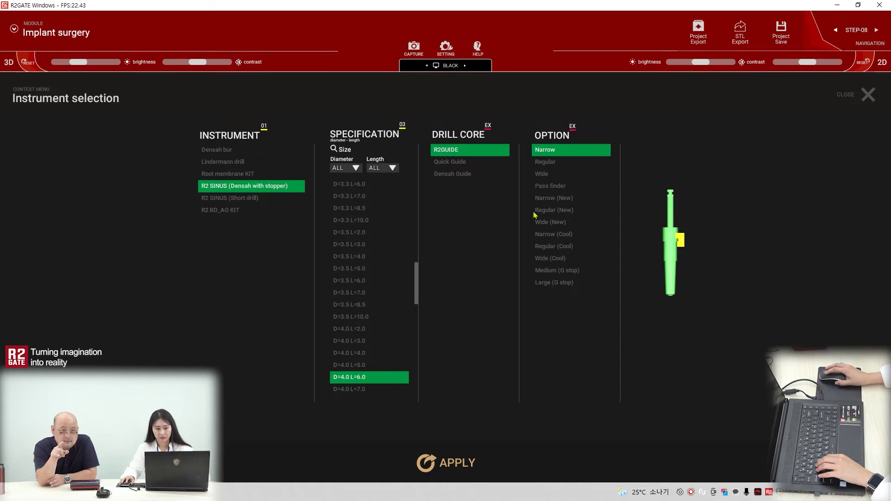
left_click(561, 186)
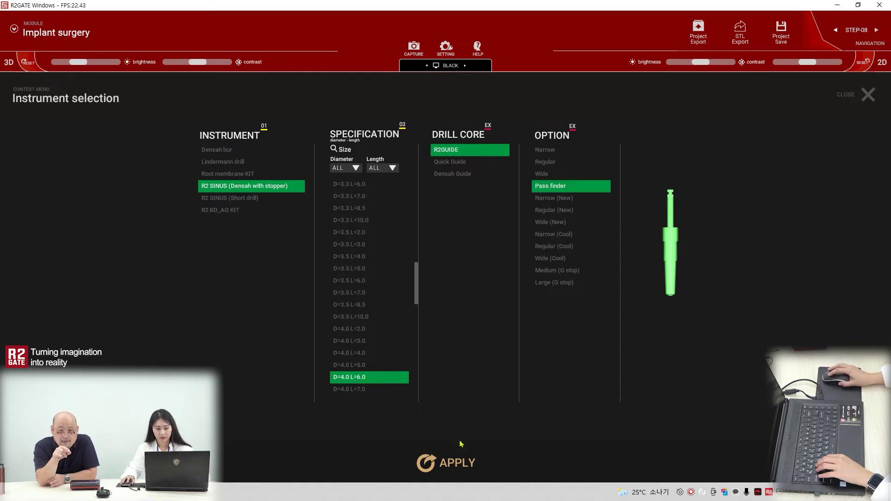
left_click(448, 463)
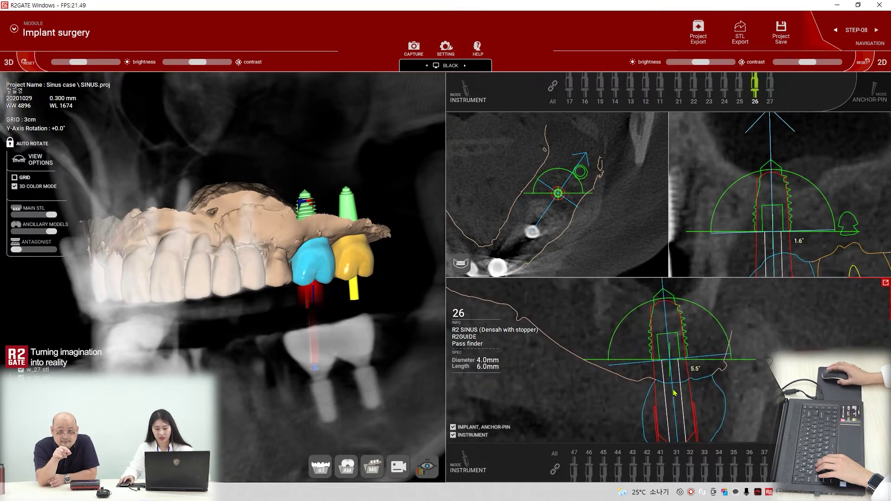
middle_click_drag(781, 211, 782, 194)
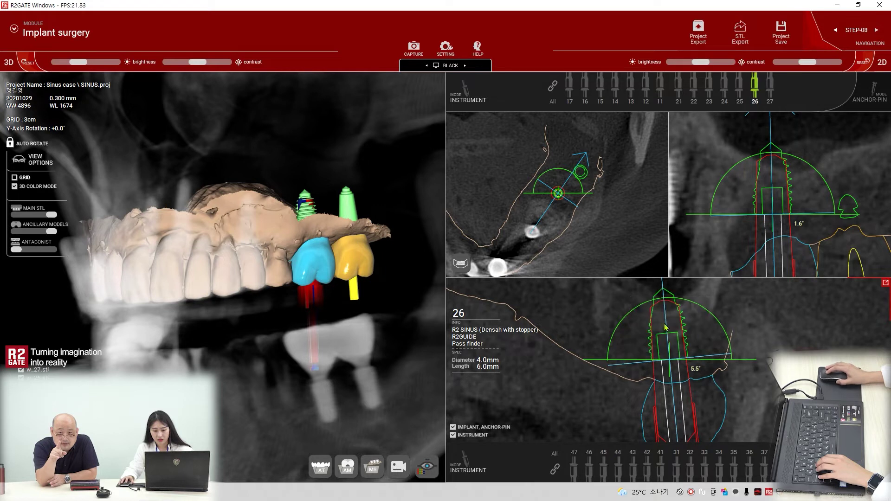
Change the R2 SINUS (Densah with stopper) drill at 26 to D=4.0 L=4.0 and inspect its depth against the implant.
left_click(454, 435)
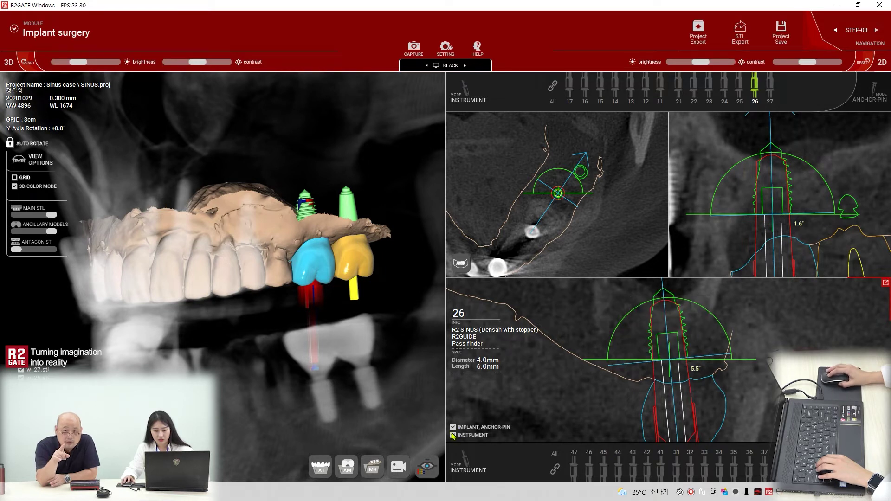
left_click(454, 435)
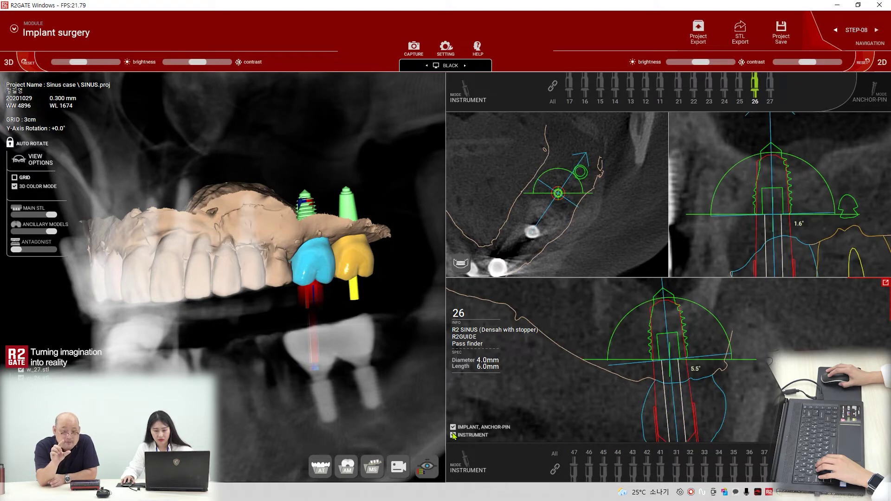
right_click(646, 379)
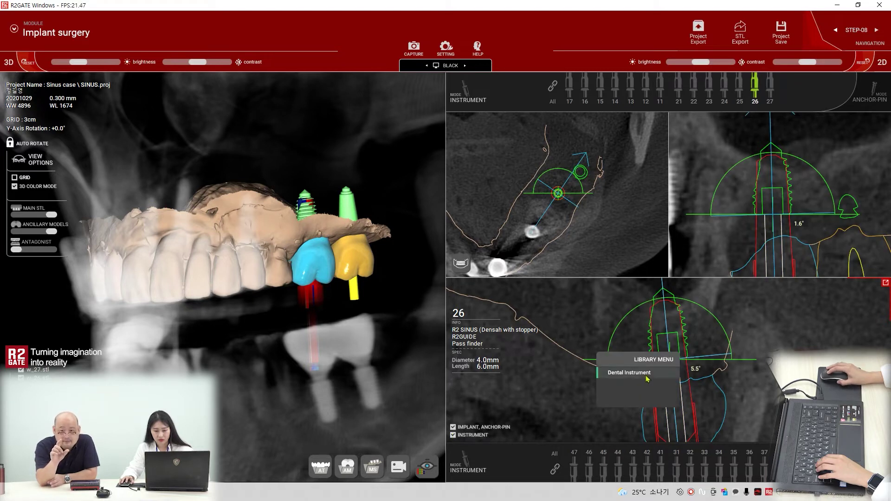
left_click(639, 378)
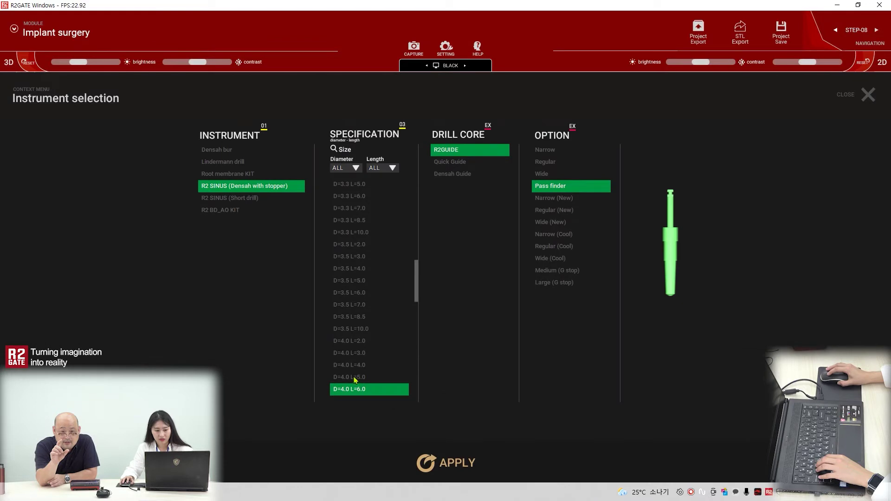
left_click(354, 378)
left_click(355, 366)
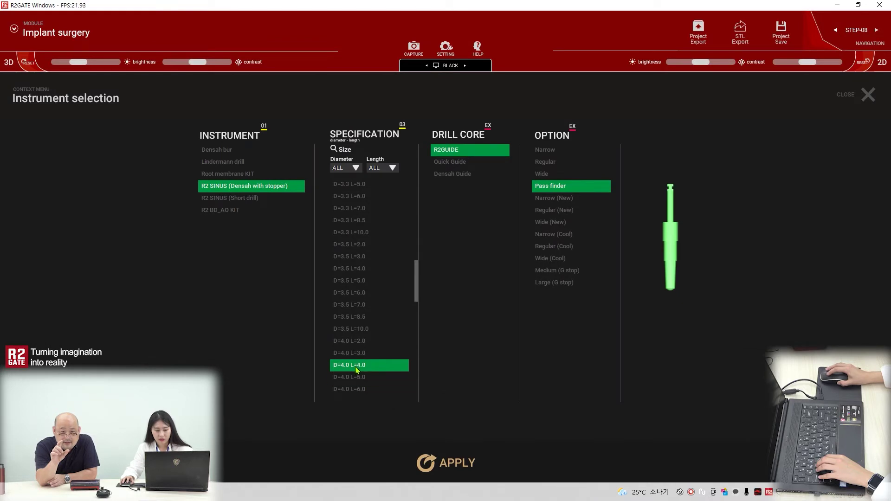
left_click(435, 464)
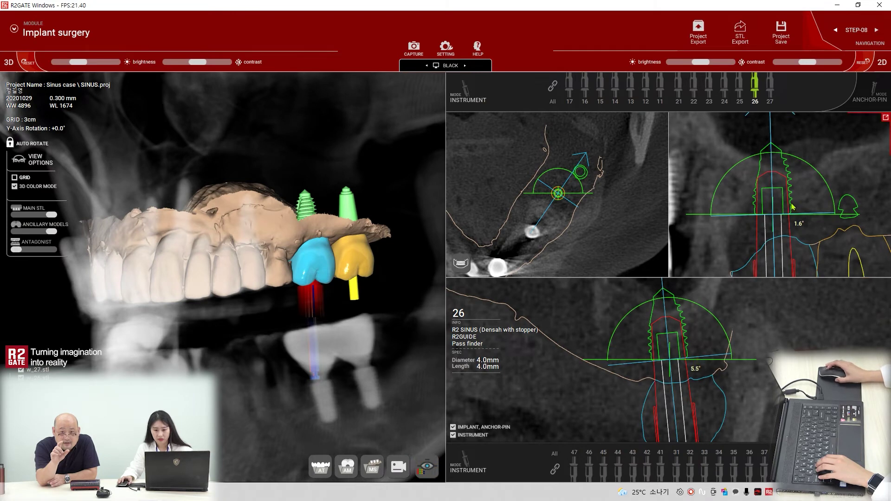
left_click_drag(740, 247, 742, 240)
left_click_drag(308, 281, 274, 279)
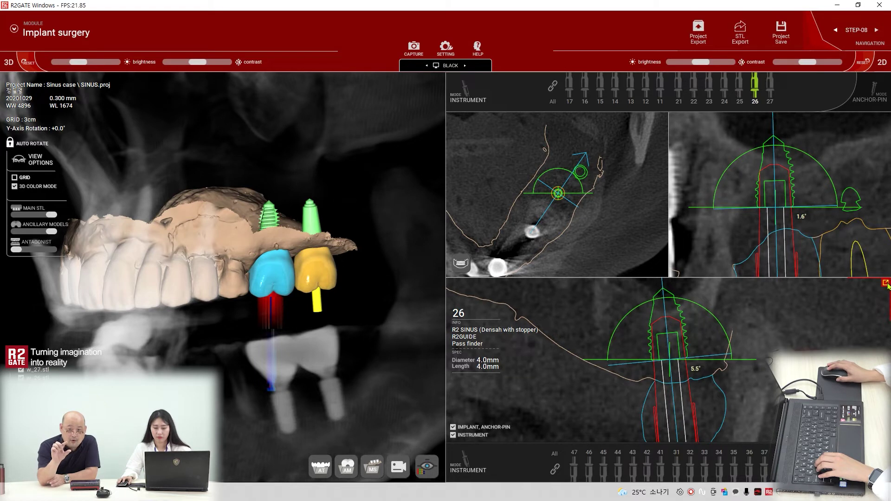
Set the sinus drill at 26 to D=4.0 L=6.0 and check it against the sinus floor in the mesiodistal section.
right_click(667, 343)
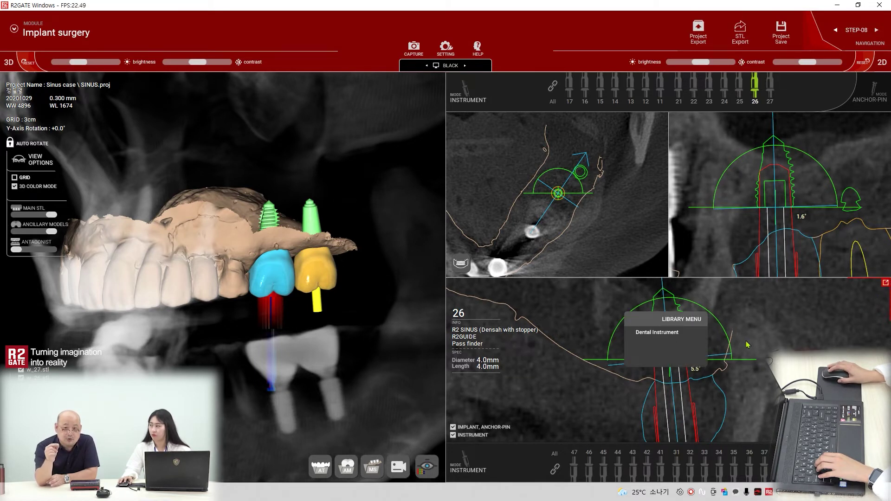
left_click(676, 334)
left_click(362, 368)
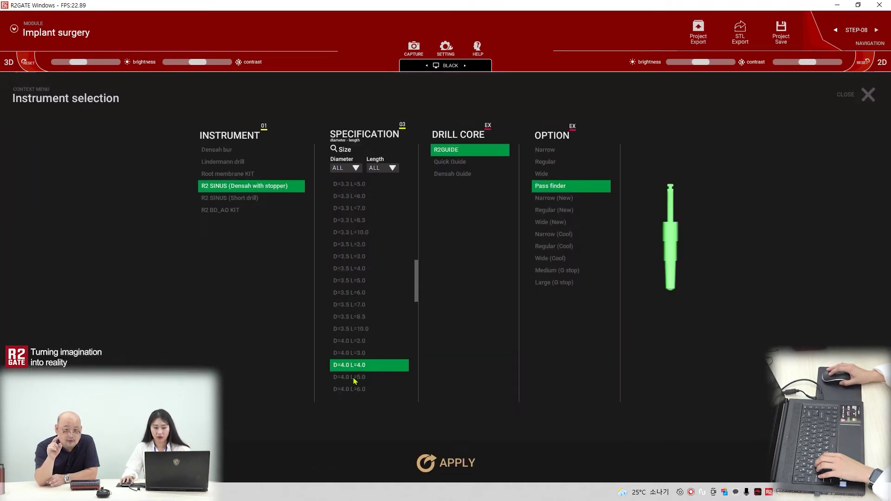
left_click(355, 378)
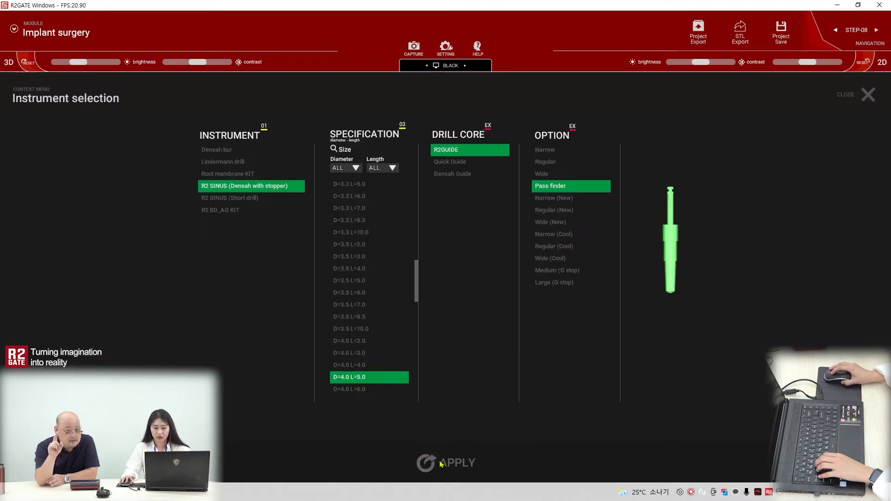
left_click(357, 389)
left_click(450, 465)
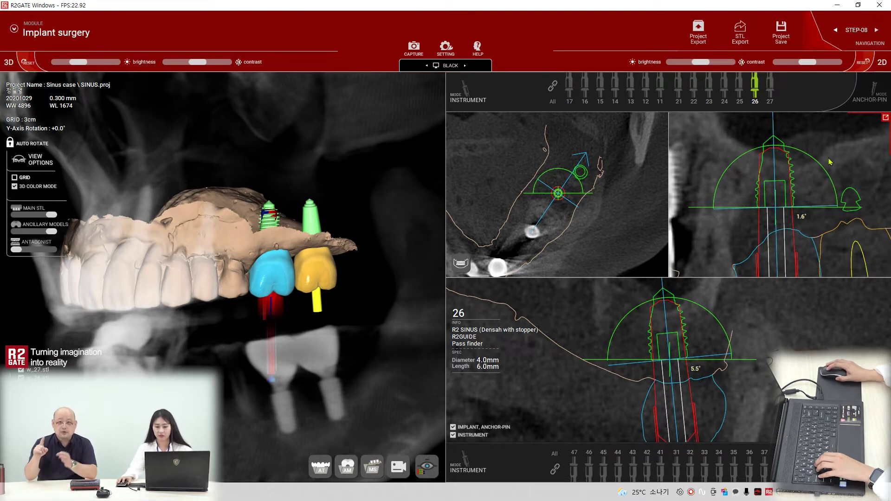
scroll(784, 192, "down", 2)
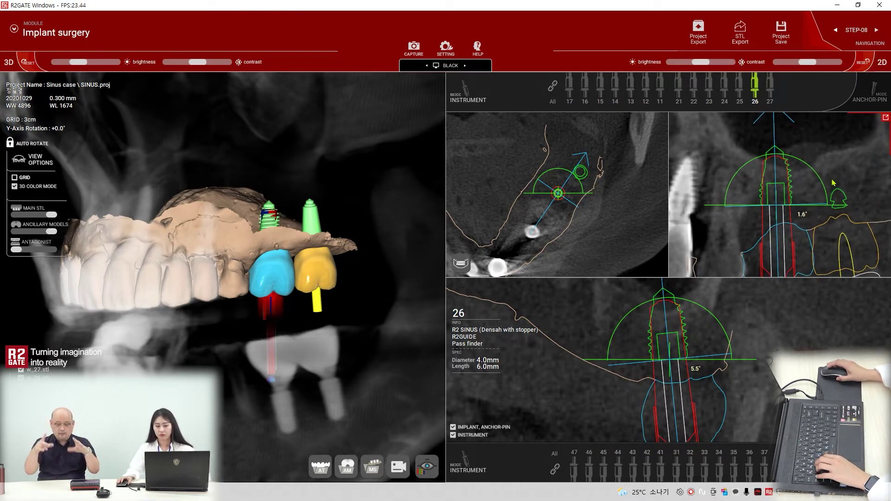
scroll(833, 183, "down", 2)
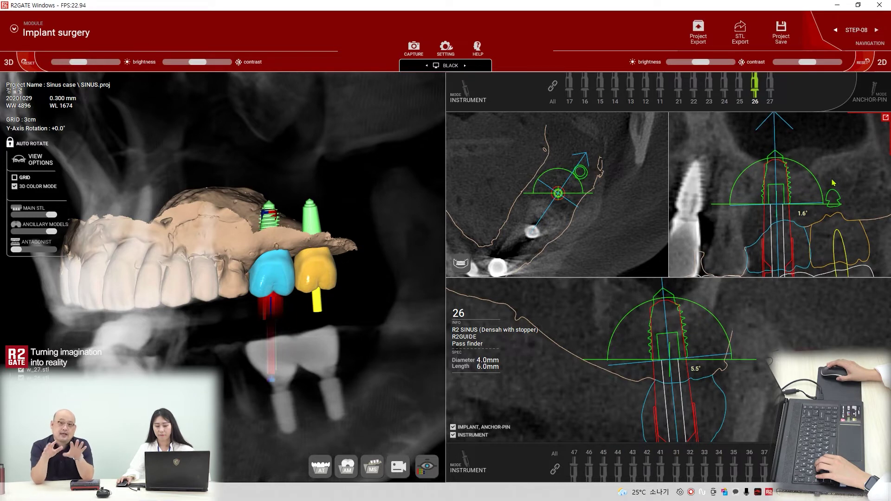
scroll(834, 183, "down", 1)
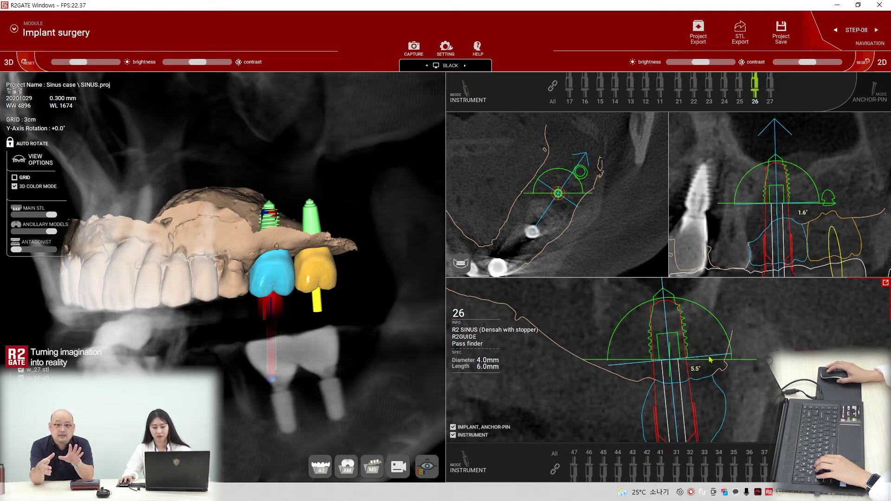
Examine the implant sites at 27 and 26 in the cross-sections, using the bone-density colour map for 26.
left_click(314, 223)
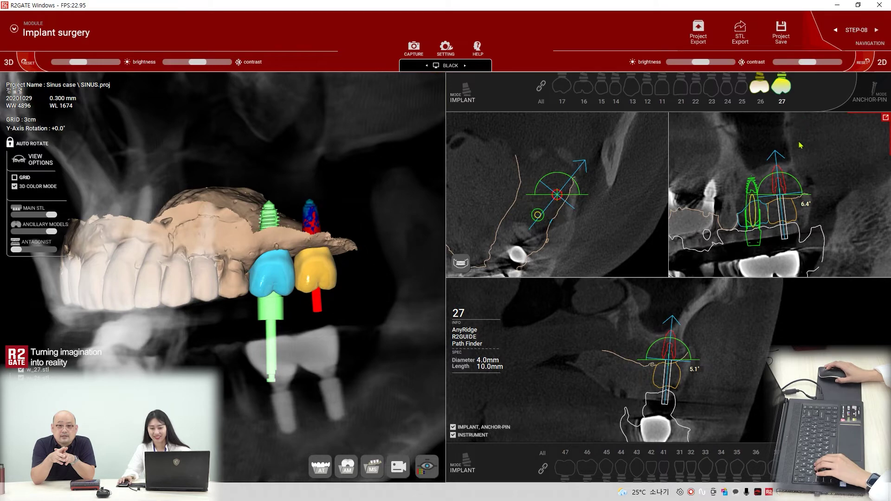
scroll(782, 194, "up", 2)
scroll(783, 193, "up", 2)
scroll(696, 346, "up", 1)
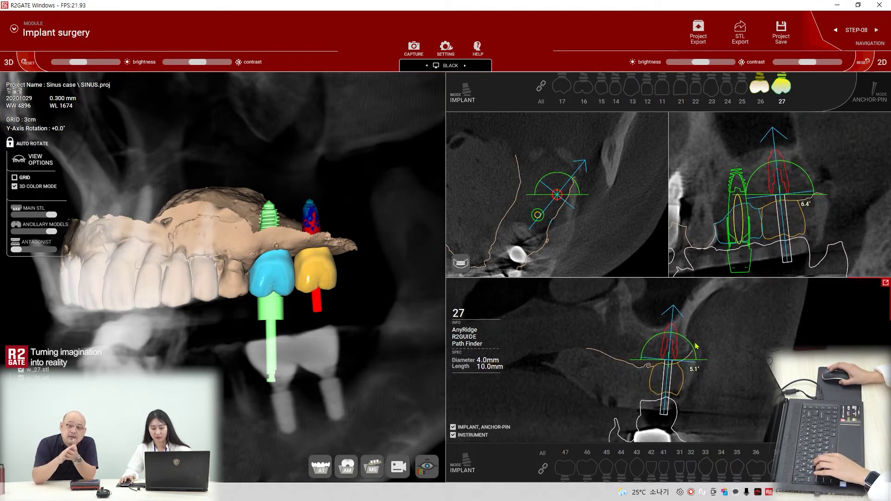
left_click(760, 102)
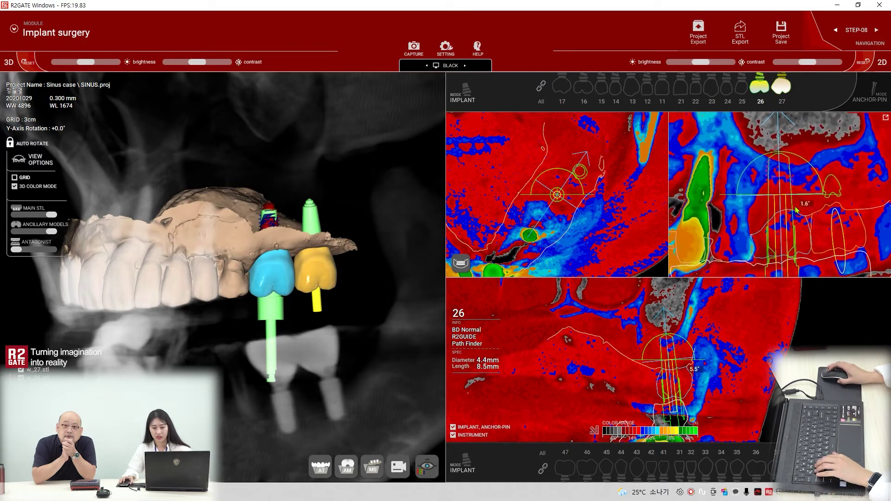
scroll(698, 344, "up", 3)
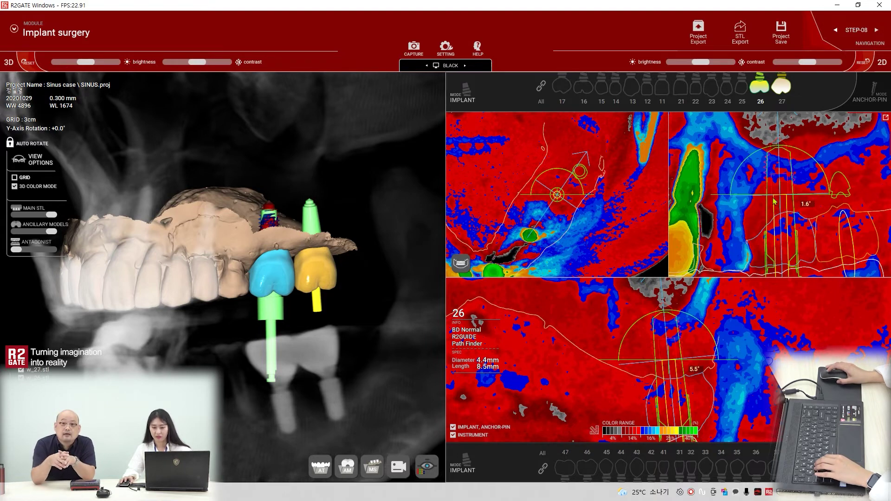
With the density colour map on, reposition implant 27 and tilt it to about 0.2° in the buccolingual section.
left_click(783, 104)
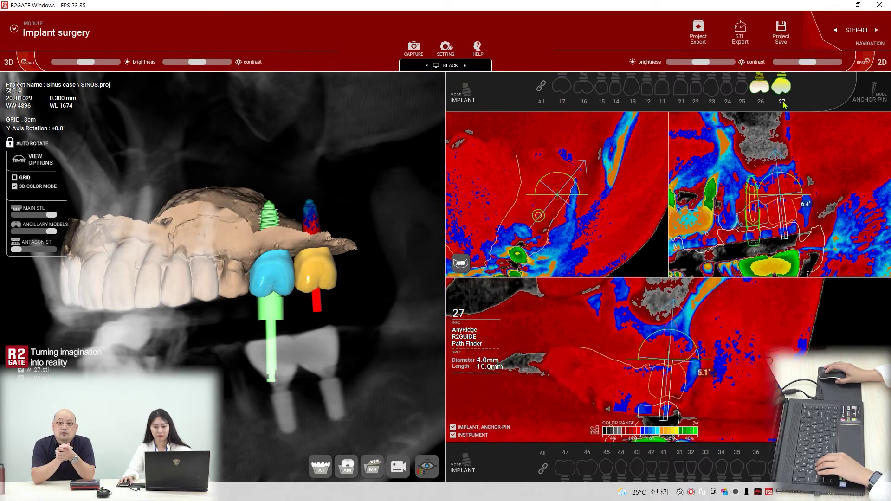
key("space")
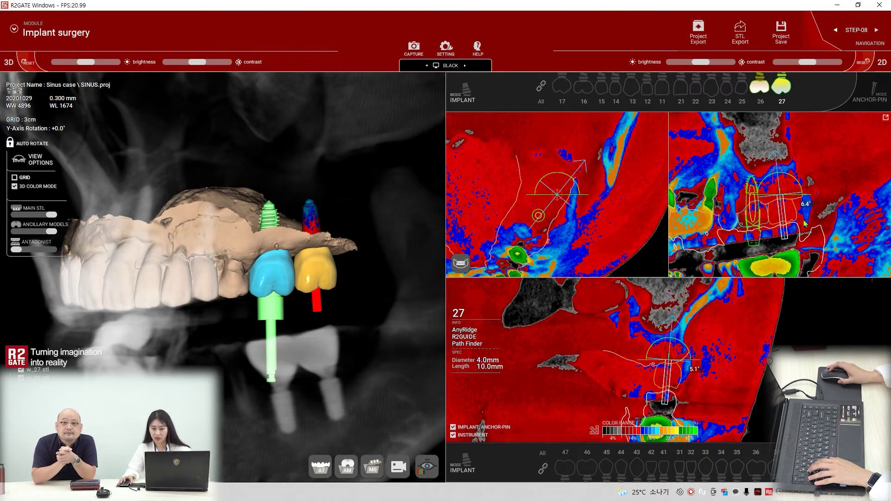
scroll(810, 186, "up", 5)
scroll(715, 361, "up", 8)
scroll(677, 360, "down", 1)
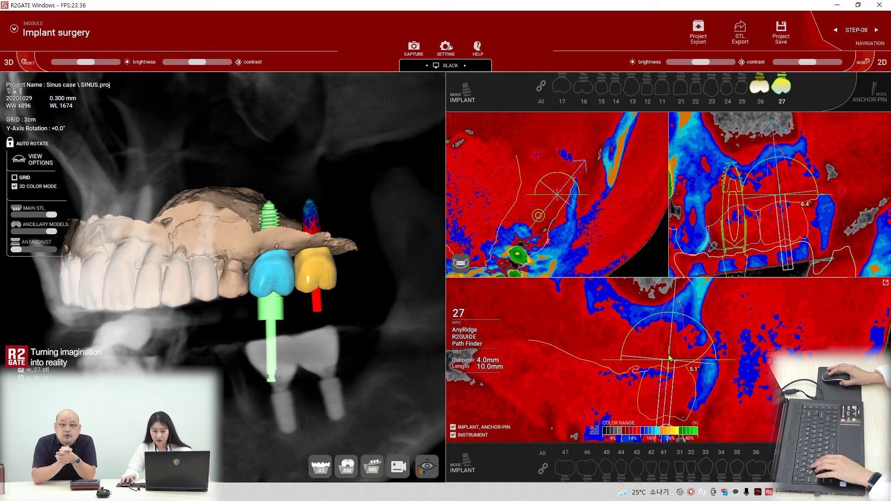
left_click_drag(669, 356, 674, 355)
left_click_drag(668, 411, 676, 411)
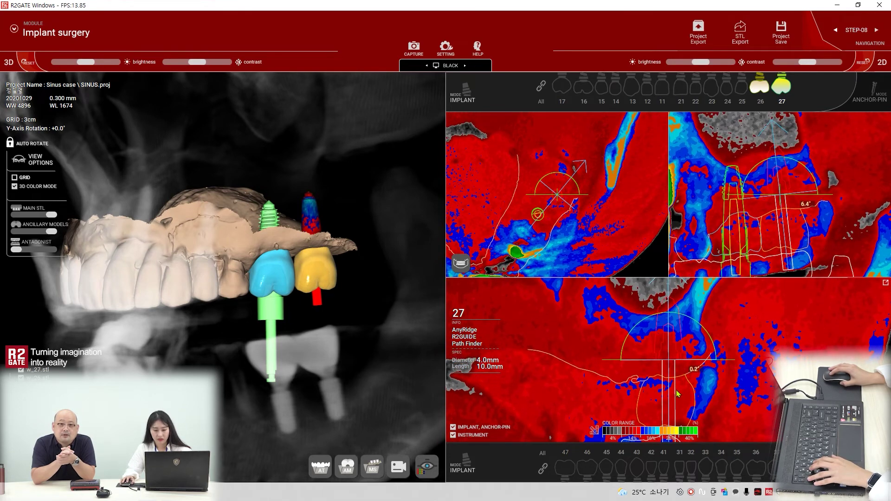
Return to the greyscale sections and adjust implant 27 to 4.9° mesiodistally and 0.0° buccolingually, centred over its wax-up.
left_click(802, 204)
scroll(802, 204, "down", 3)
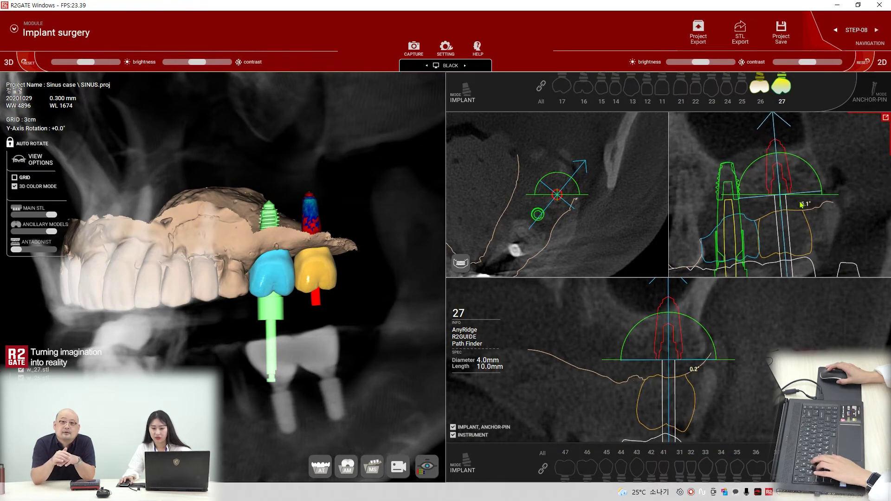
scroll(802, 204, "down", 2)
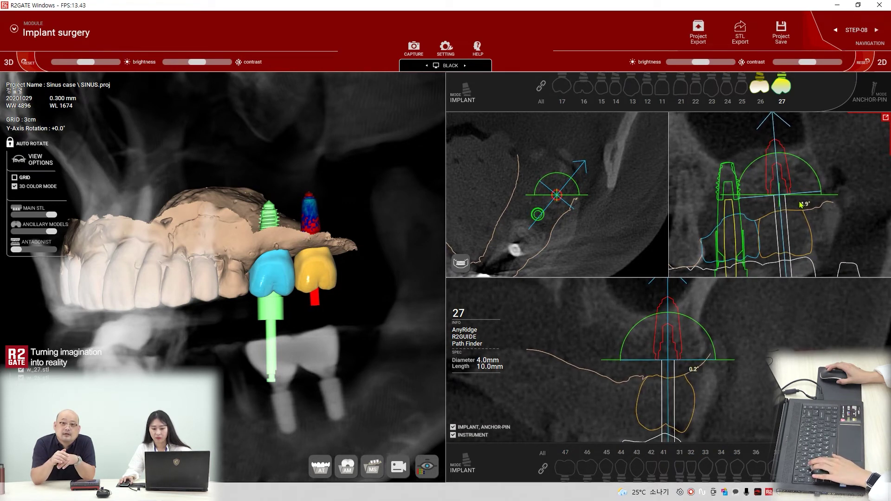
left_click(695, 355)
left_click_drag(695, 355, 683, 360)
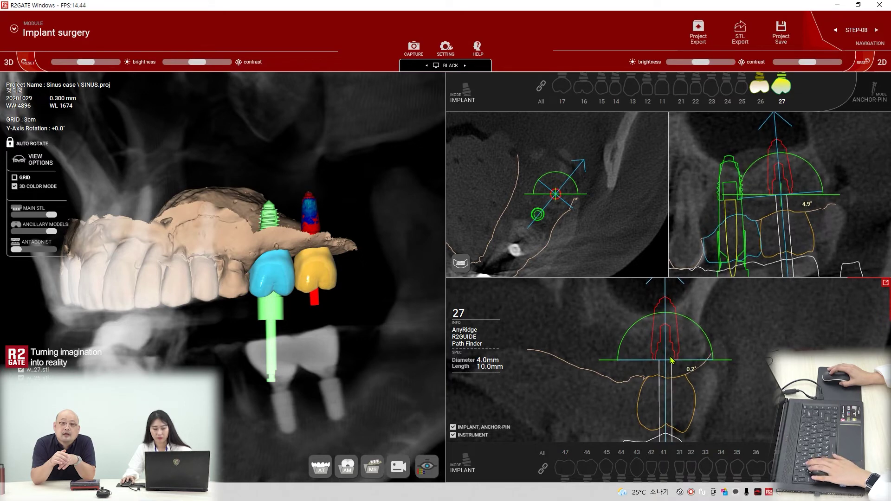
Replace the implant at 27 with a MegaGen BD Normal of 4.4 mm diameter and 8.5 mm length.
right_click(550, 360)
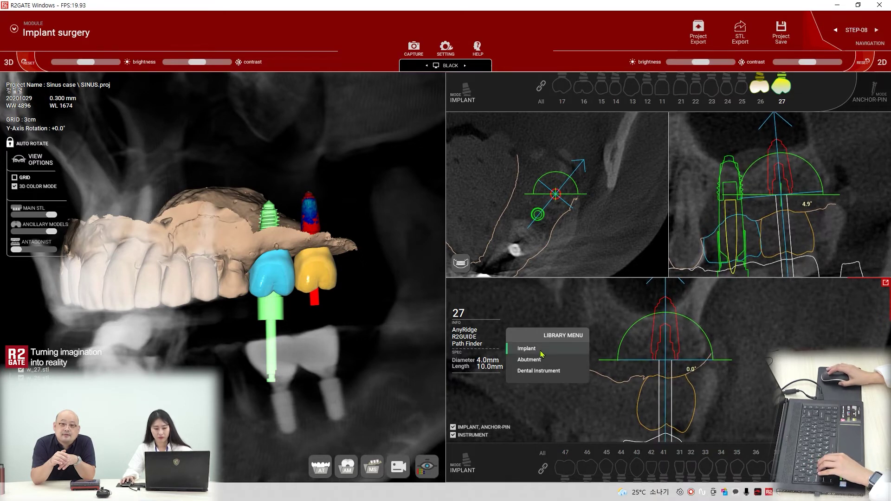
left_click(541, 355)
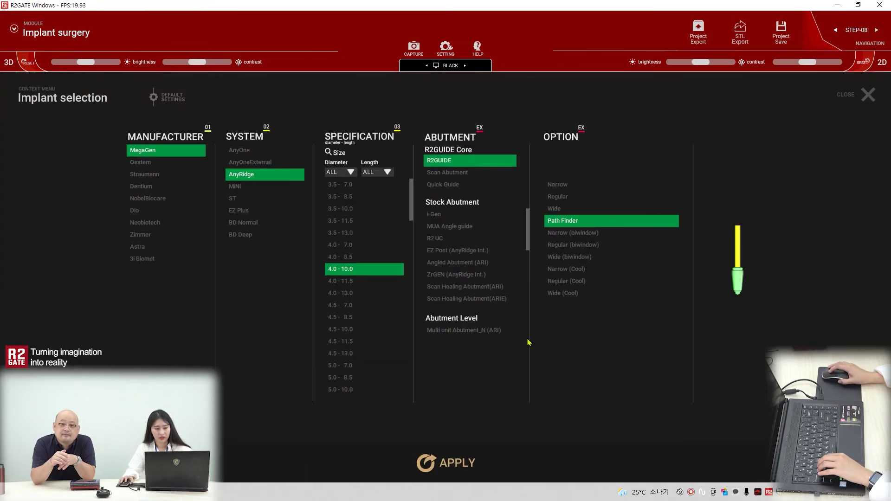
left_click(265, 224)
scroll(350, 364, "down", 2)
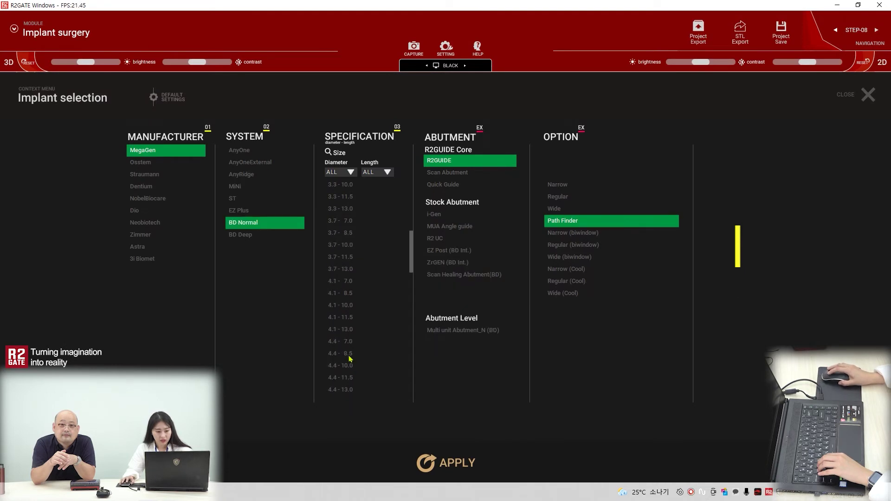
left_click(350, 357)
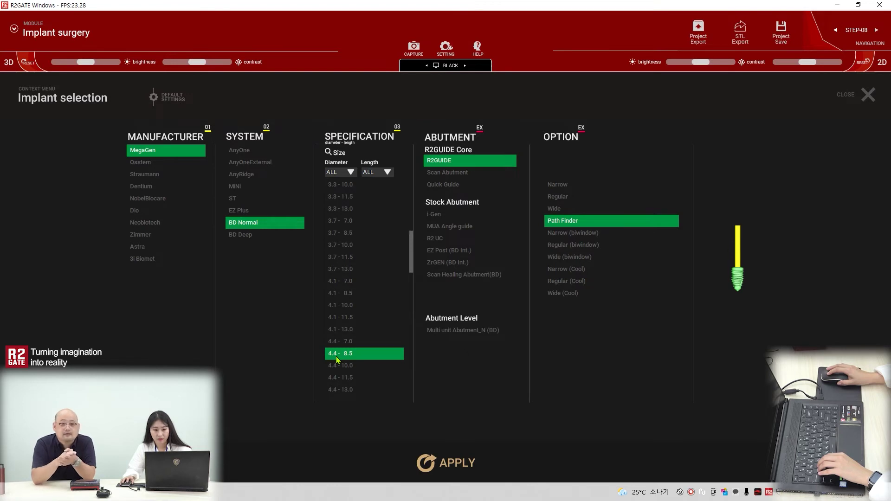
left_click(446, 463)
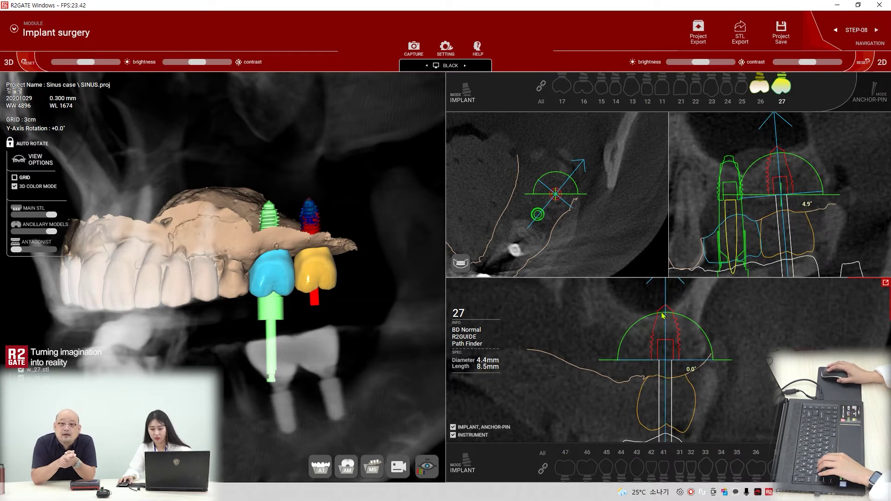
Add an R2 SINUS (Densah with stopper) instrument at 27, D=4.0 L=6.0, with R2GUIDE core and Pass finder option.
scroll(670, 314, "up", 2)
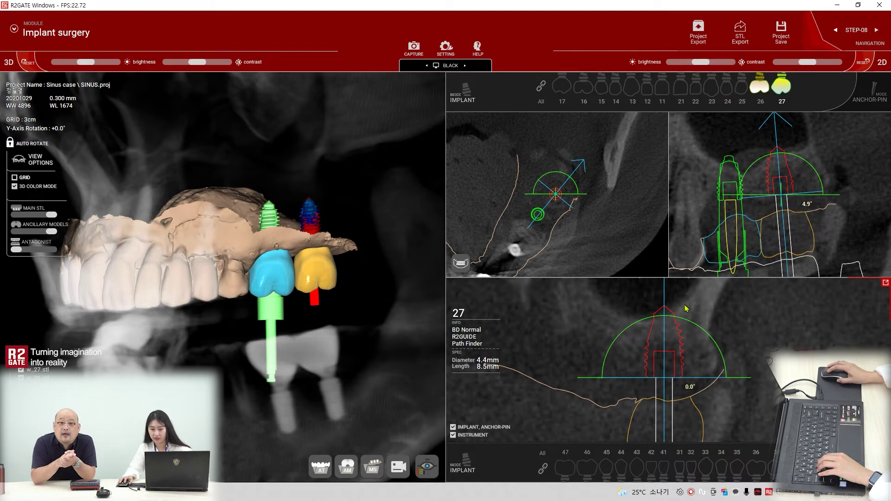
right_click(688, 323)
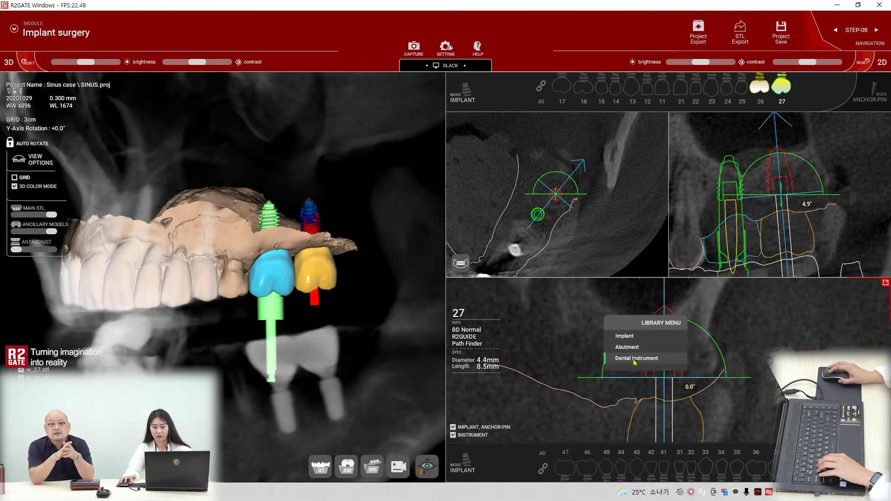
left_click(634, 360)
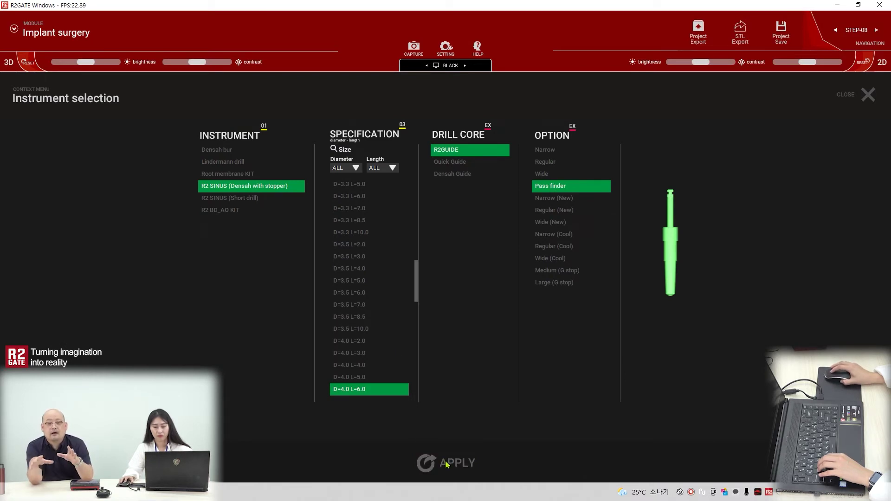
left_click(447, 465)
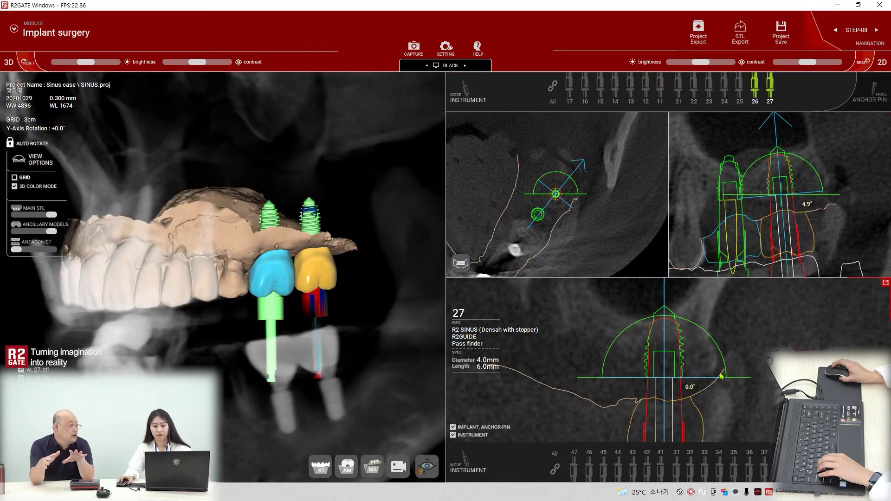
scroll(807, 177, "up", 2)
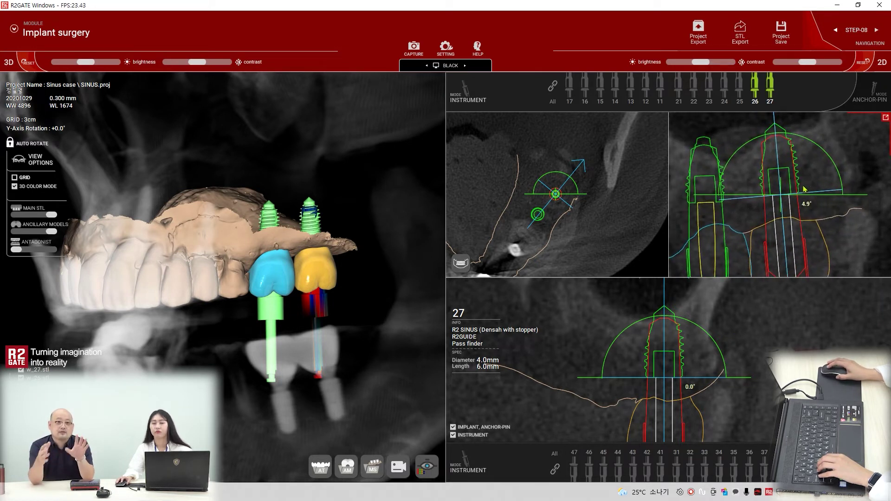
Examine implant 27 and its drill in the enlarged 2D sections, restore the split layout and inspect the 3D model.
left_click(886, 118)
middle_click_drag(504, 216, 505, 278)
scroll(720, 239, "down", 1)
scroll(498, 253, "down", 1)
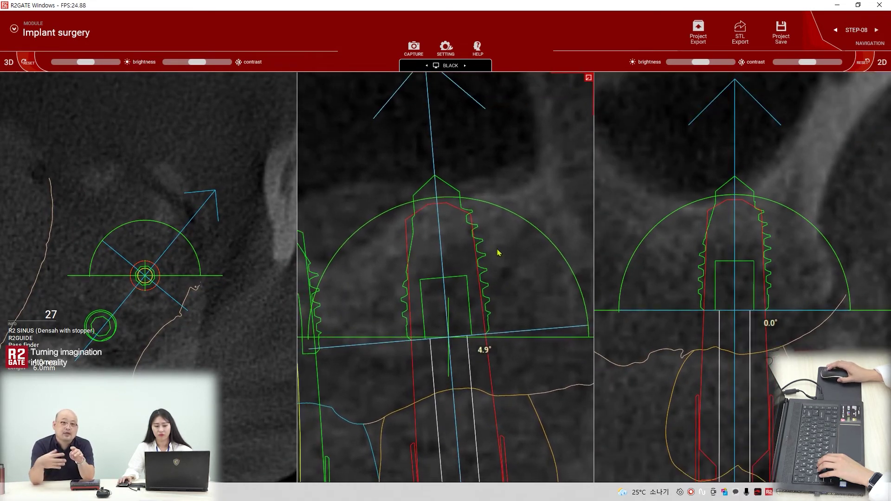
scroll(498, 253, "down", 1)
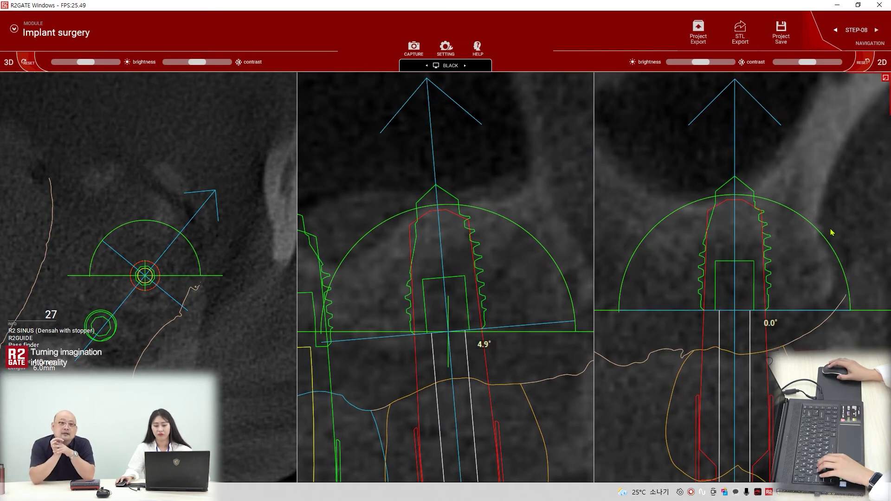
left_click(886, 79)
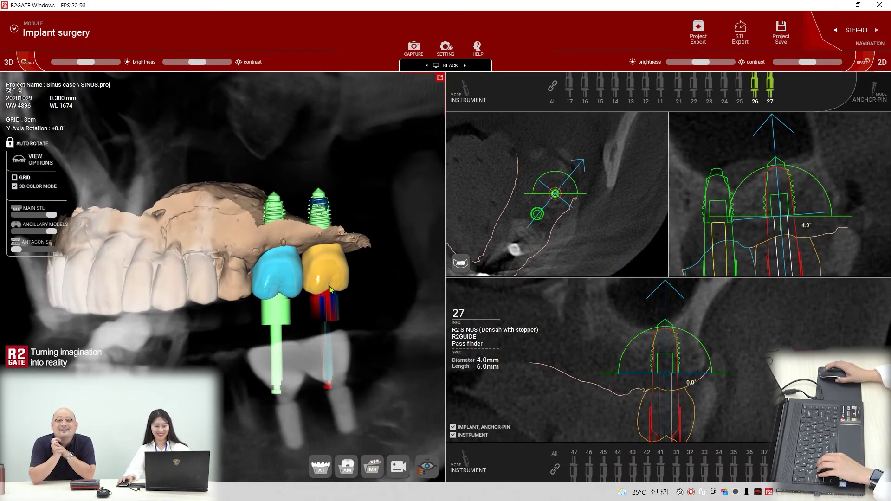
left_click_drag(249, 280, 194, 261)
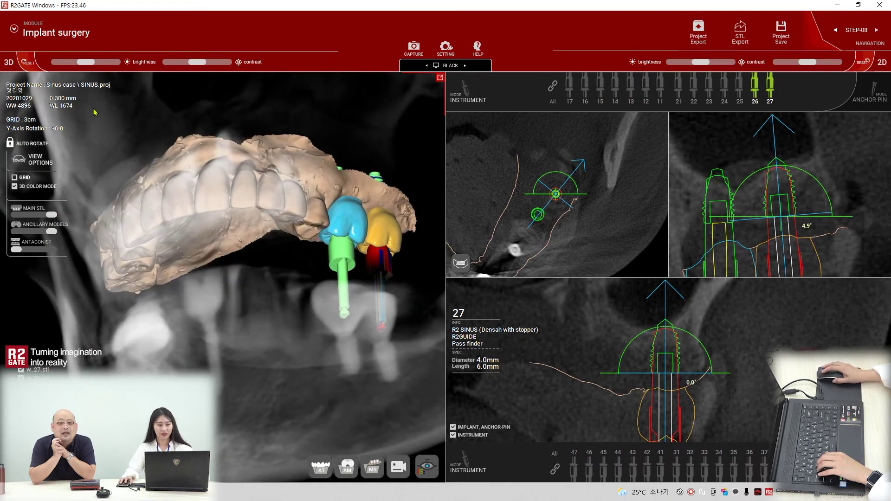
Save the project as SINUS in the Sinus case folder, declining data extraction for mobile.
left_click(783, 42)
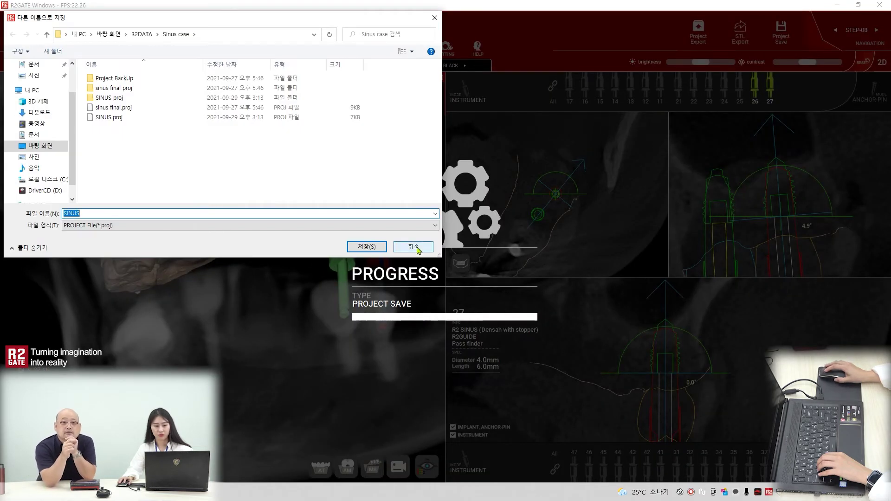
left_click(417, 249)
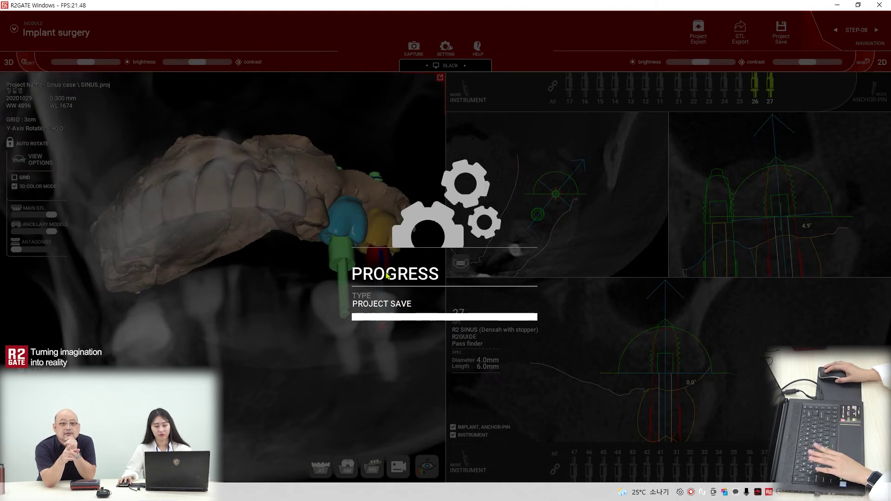
left_click(465, 277)
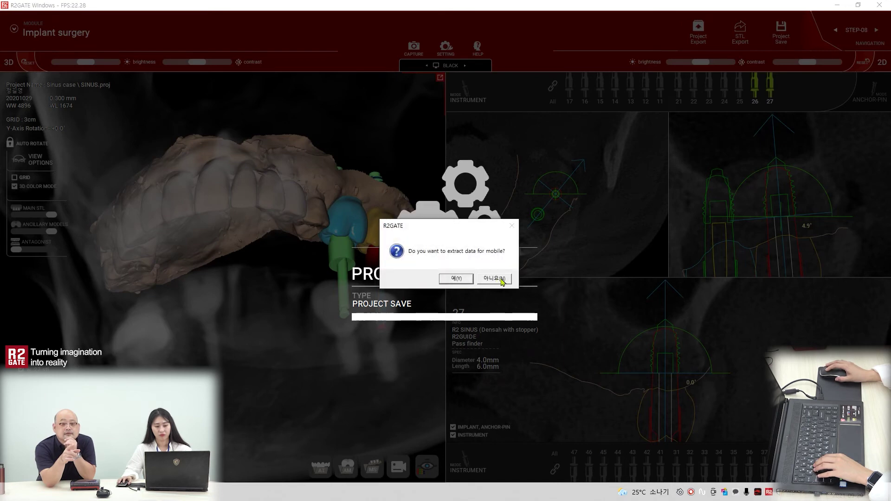
left_click(501, 280)
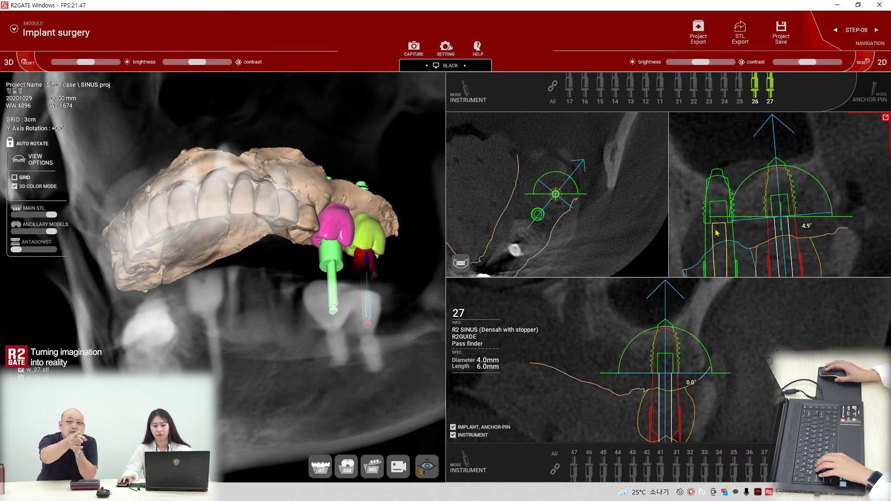
Hide the main STL model in the 3D view and select implant 26.
left_click_drag(51, 214, 2, 218)
left_click_drag(228, 206, 213, 247)
scroll(223, 240, "up", 3)
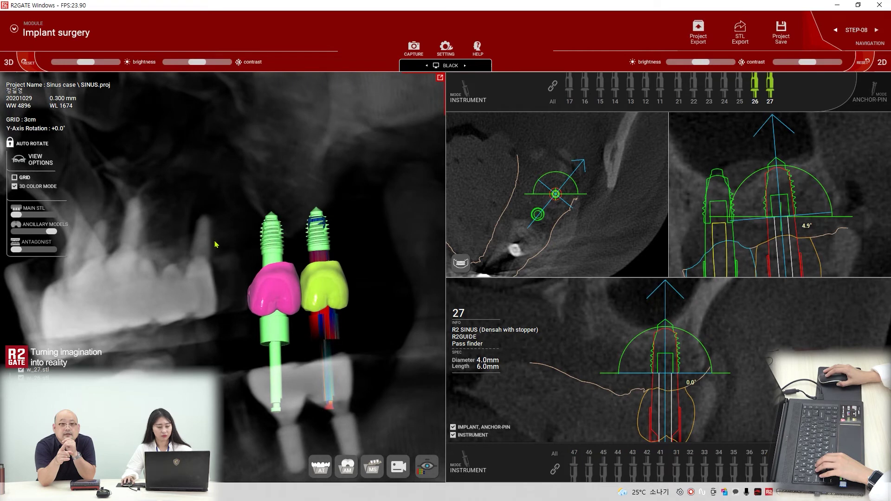
left_click(273, 240)
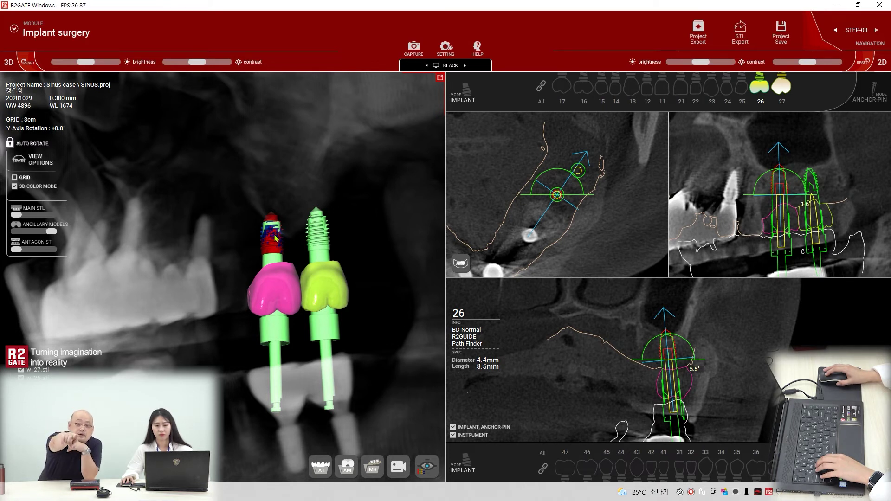
Examine site 26 in the sections with both outlines hidden, with only the instruments shown, and with implants and instruments together.
left_click(453, 436)
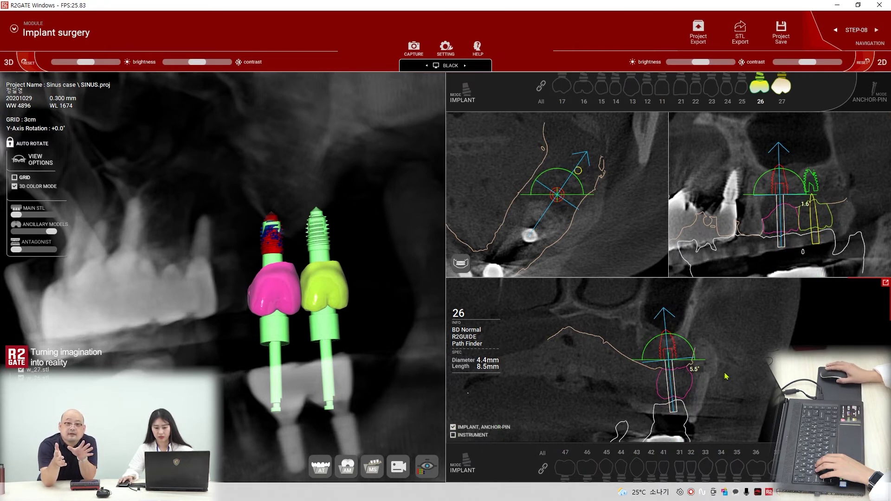
left_click_drag(728, 375, 722, 375)
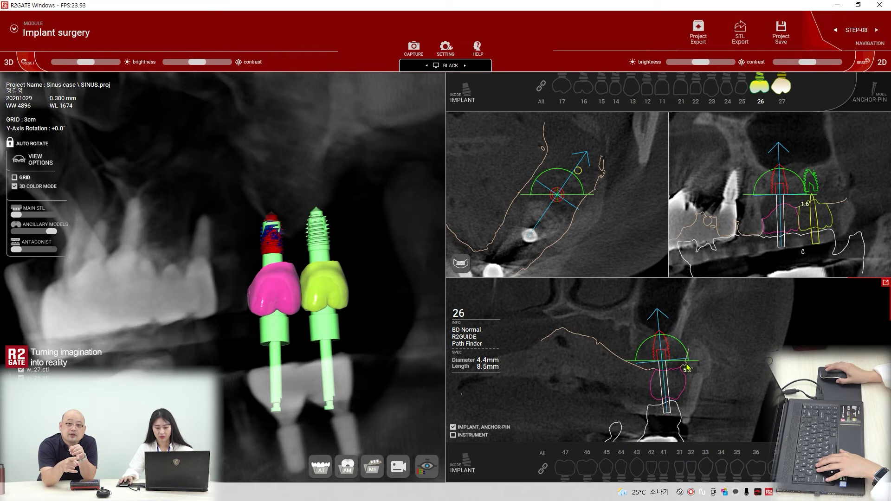
left_click(453, 427)
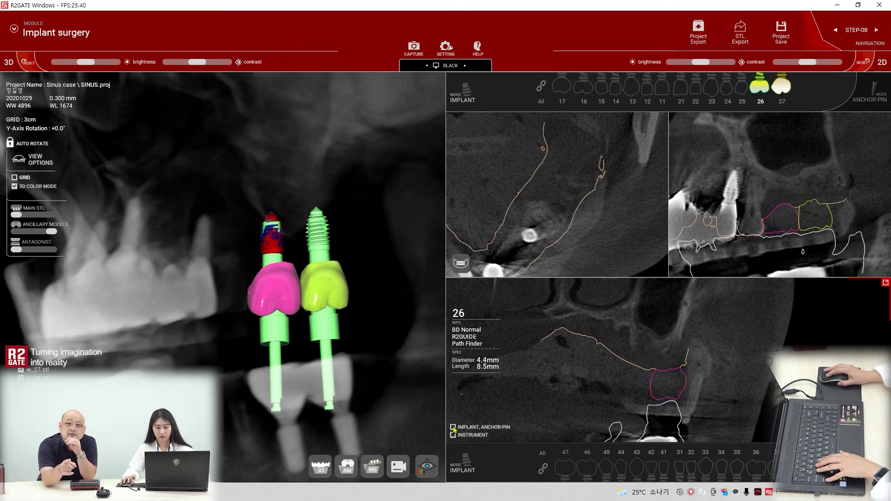
scroll(824, 220, "up", 3)
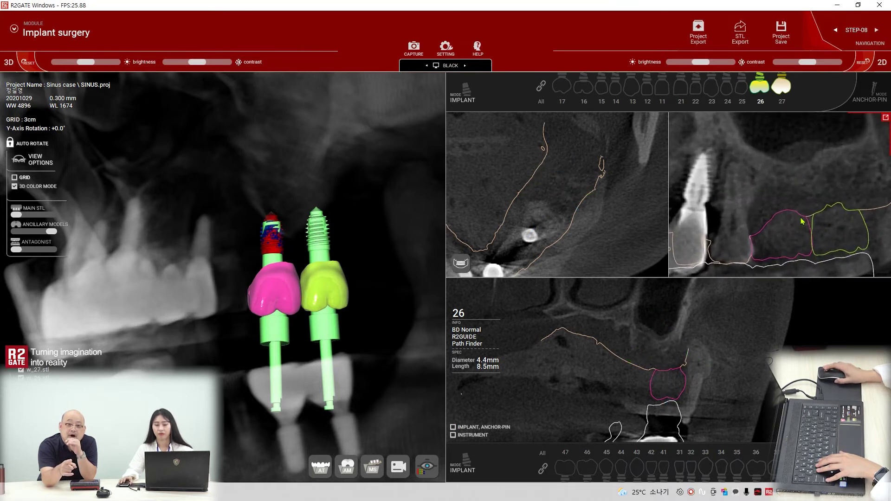
left_click(454, 435)
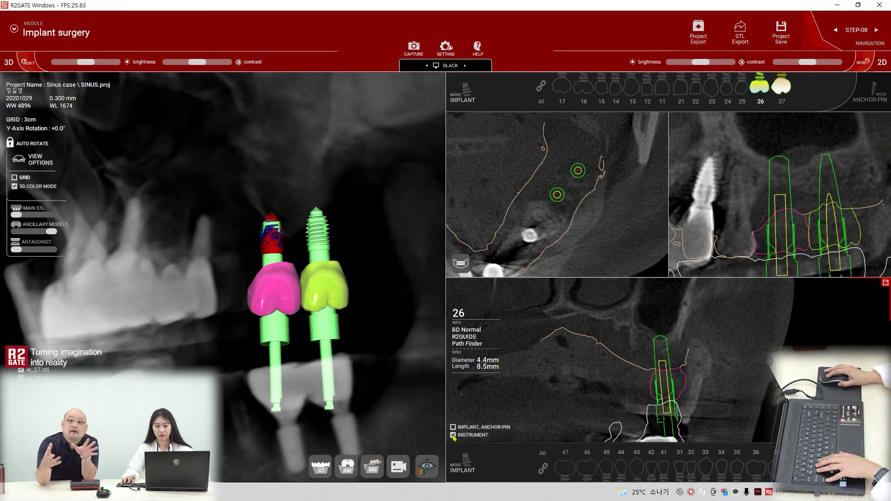
scroll(797, 201, "up", 1)
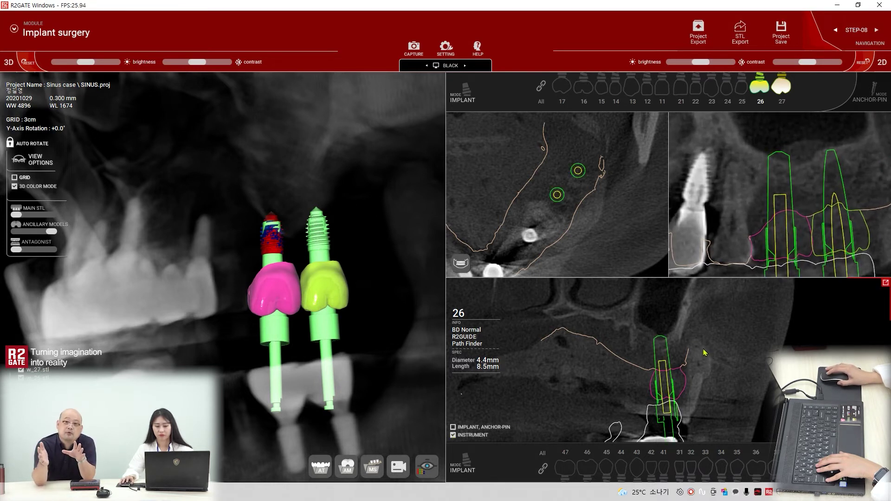
right_click(704, 349)
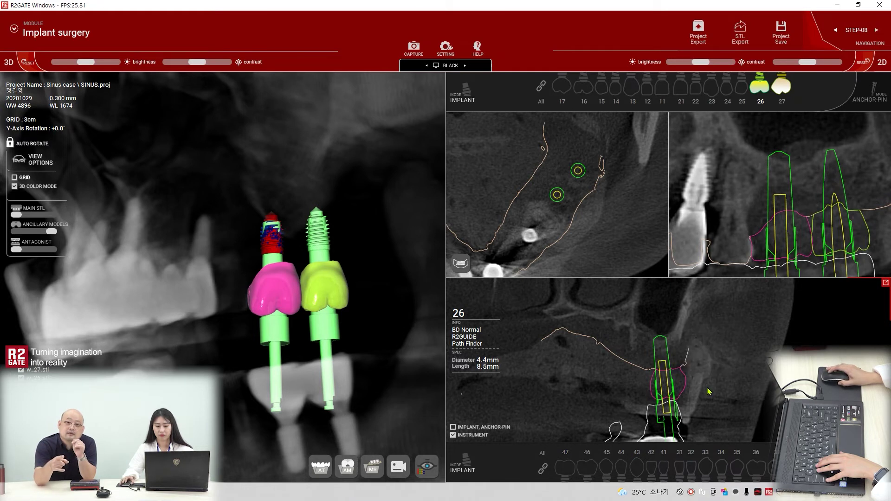
left_click(454, 428)
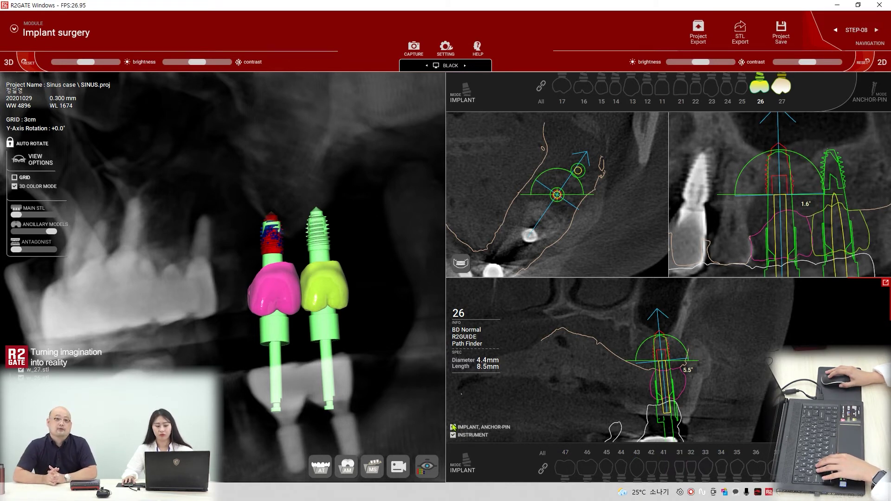
left_click_drag(615, 400, 600, 399)
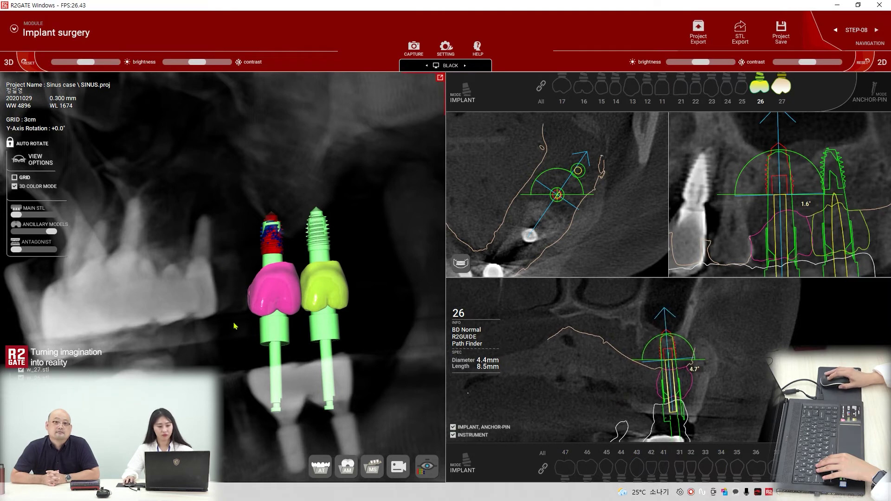
Select implant 27 together with 26 and change their R2GUIDE abutment option to Regular.
left_click_drag(232, 302, 204, 322)
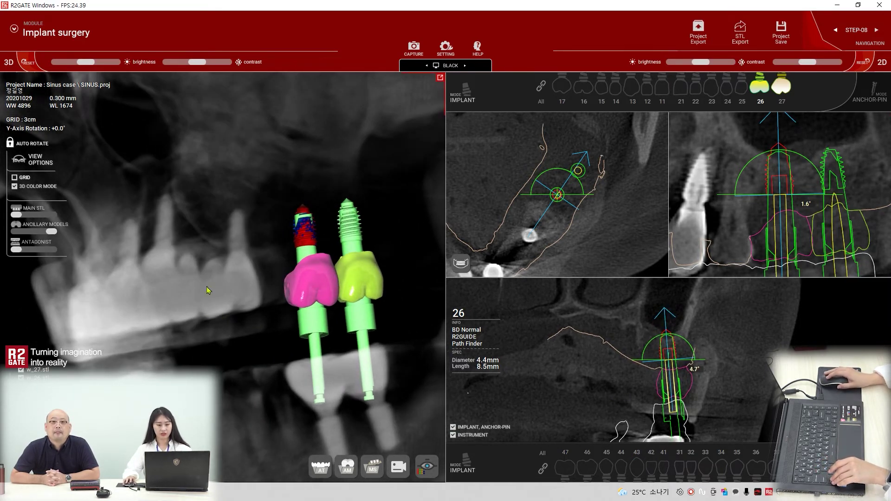
left_click(351, 227)
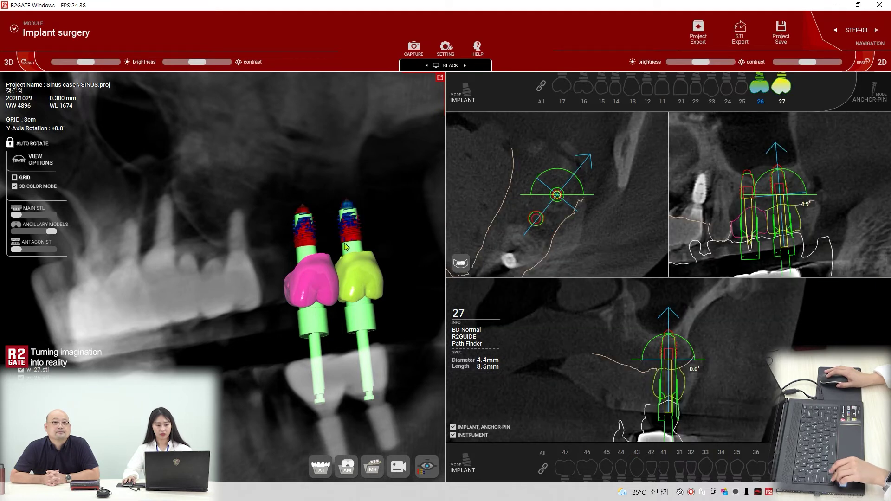
right_click(350, 227)
left_click(324, 249)
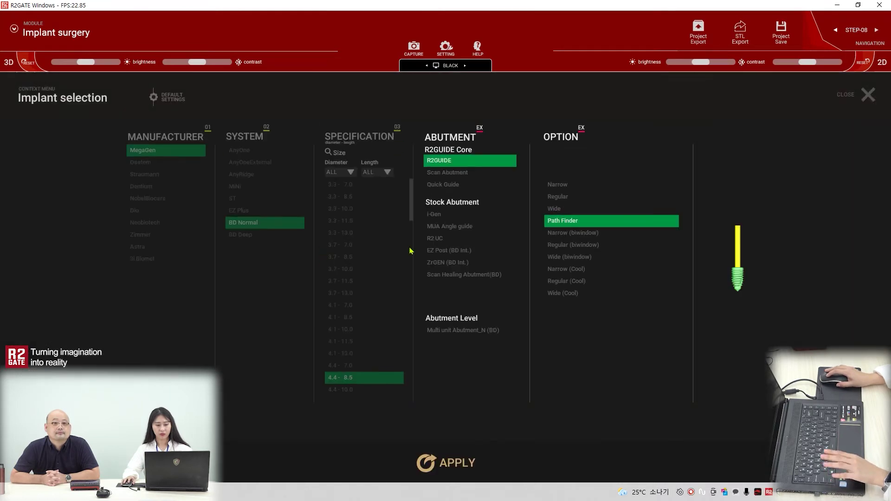
left_click(562, 198)
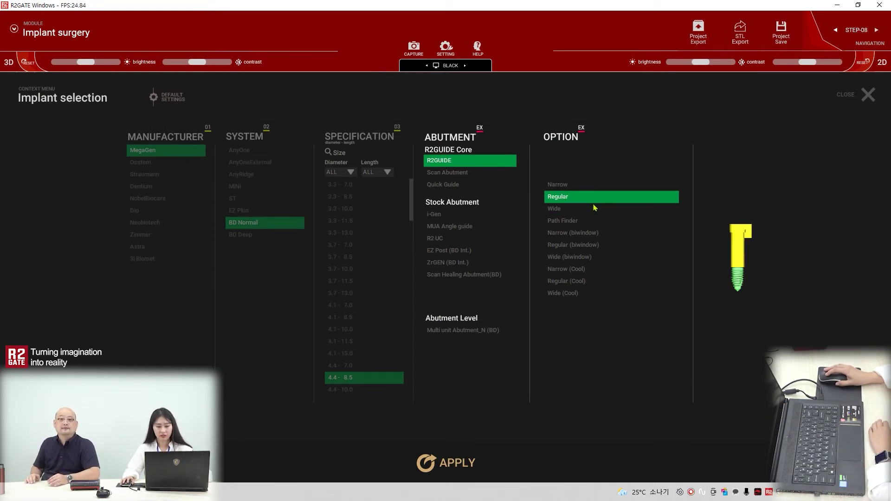
left_click(451, 464)
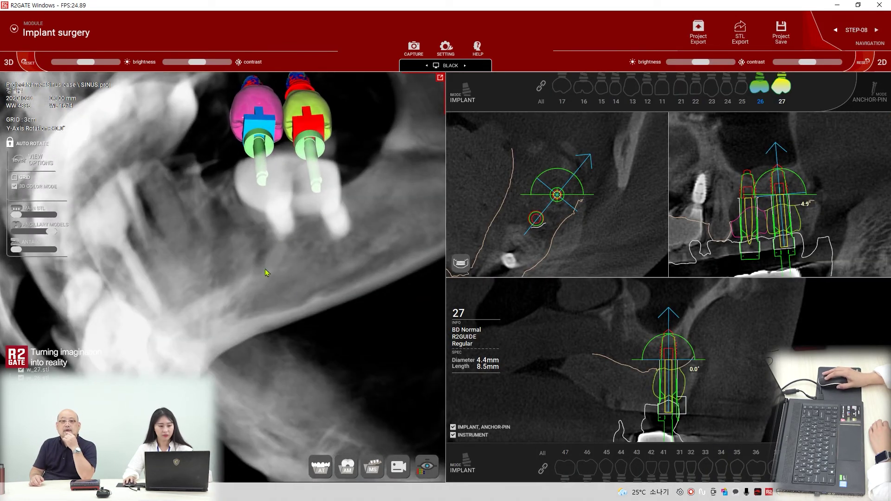
Fade out the CBCT volume with lower 3D brightness and higher contrast, and make the main STL fully visible.
left_click_drag(85, 61, 50, 64)
left_click_drag(201, 64, 231, 64)
left_click_drag(17, 215, 57, 215)
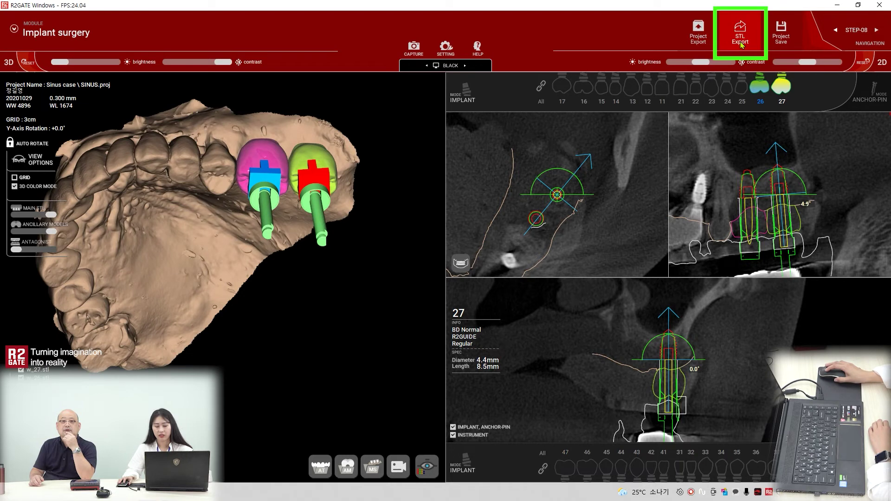
Export the R2 Guide RWS data as GUIDE into the SINUS proj folder, with scan abutment extraction at None.
left_click(741, 45)
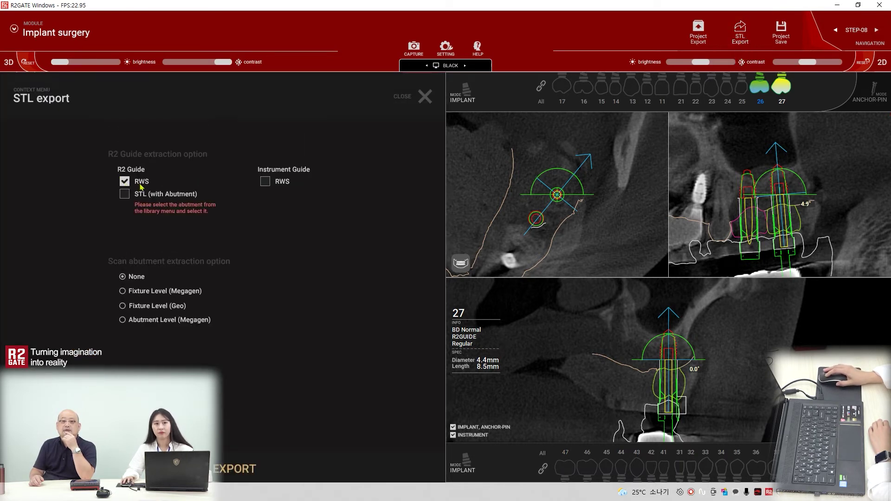
left_click(236, 469)
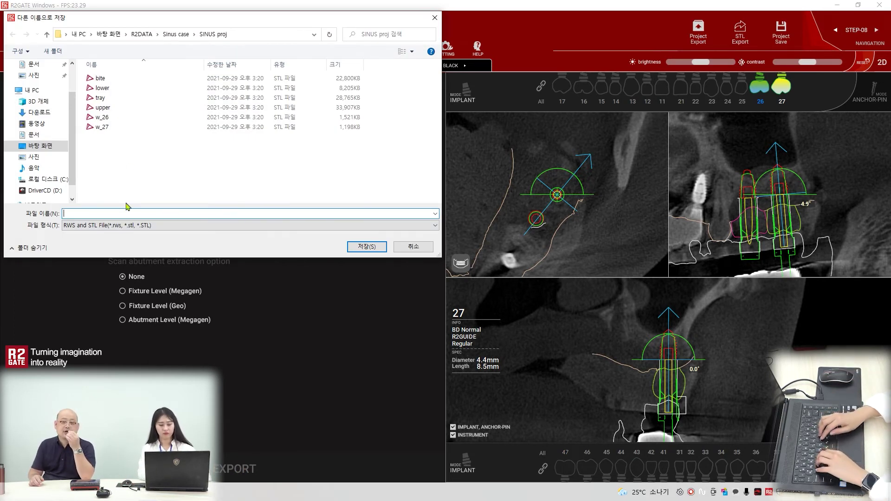
type("GUIDE")
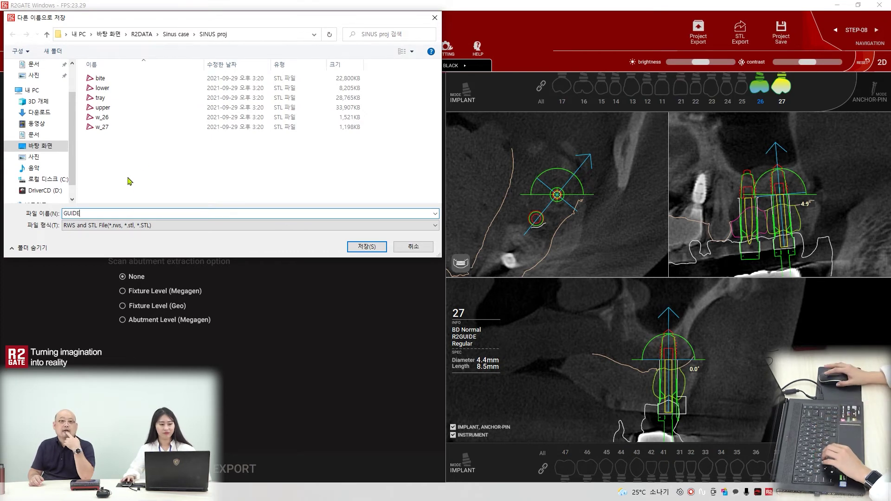
left_click(367, 247)
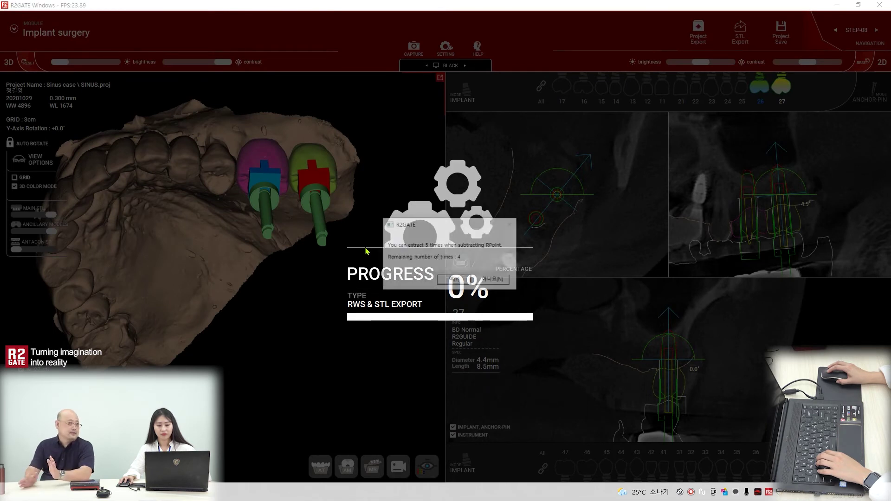
left_click(489, 280)
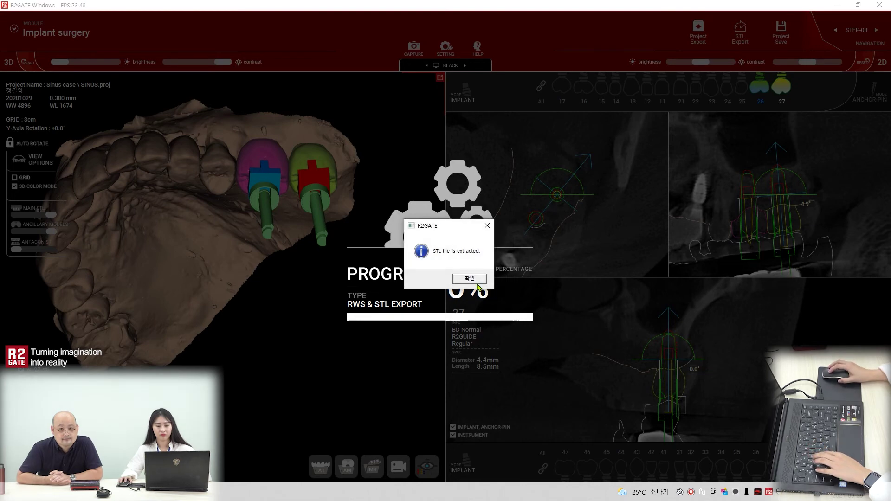
left_click(479, 281)
Advance to the Quick Guide module at STEP-09 and switch the background to black.
left_click_drag(272, 288, 282, 318)
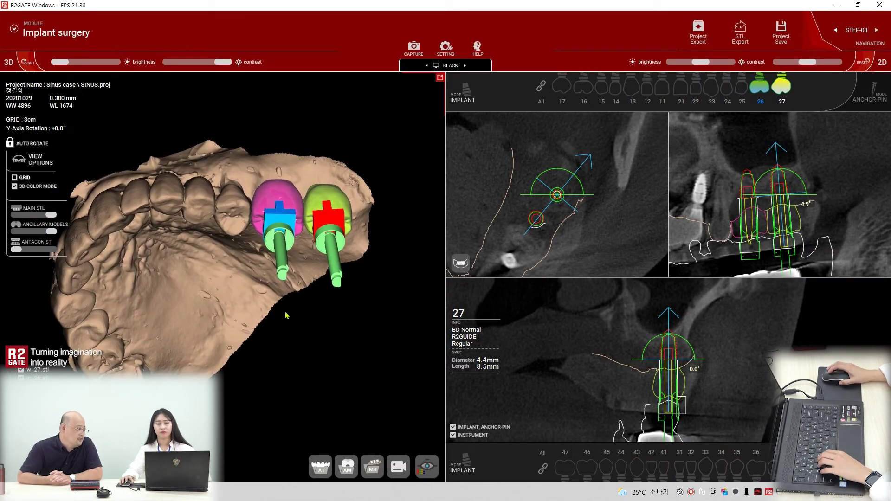
left_click(878, 31)
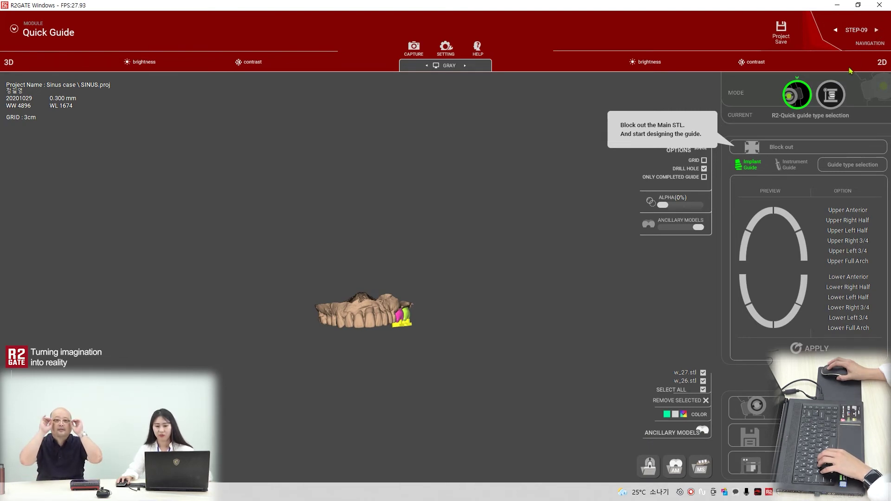
scroll(370, 318, "up", 1)
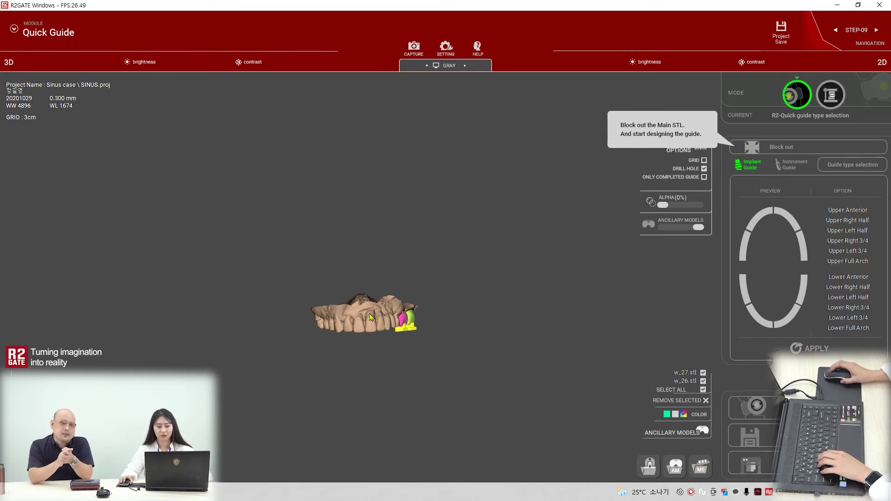
scroll(371, 318, "up", 8)
middle_click_drag(378, 338, 380, 251)
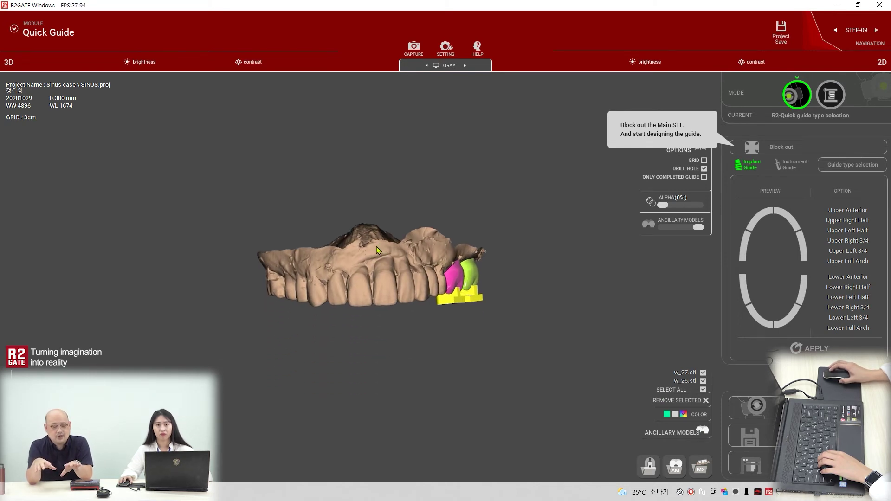
left_click(427, 65)
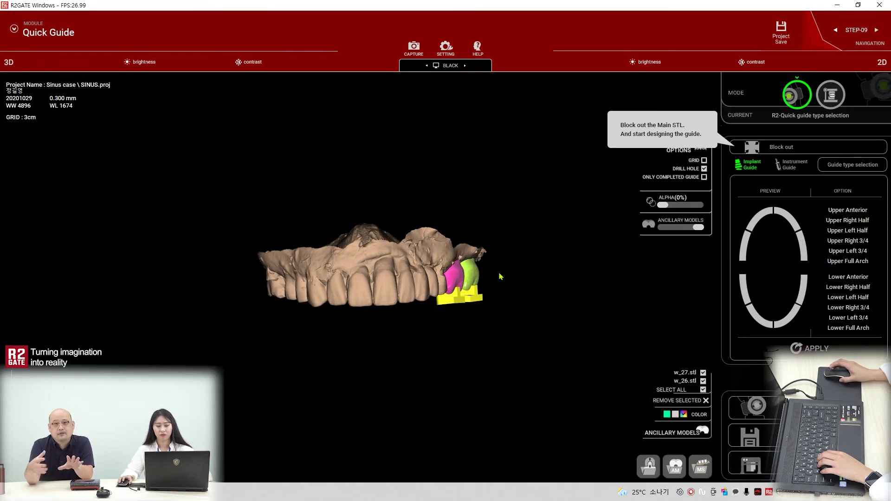